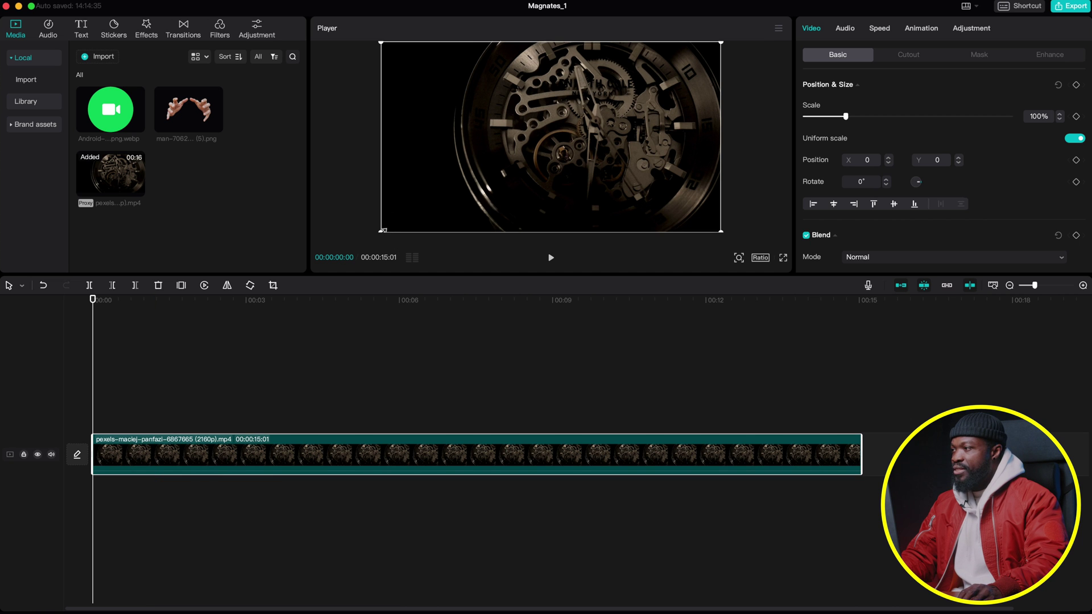
- Enlarge the preview area, scale the watch clip to 160% and reposition it to about X -682, Y -147
drag(495, 275, 502, 327)
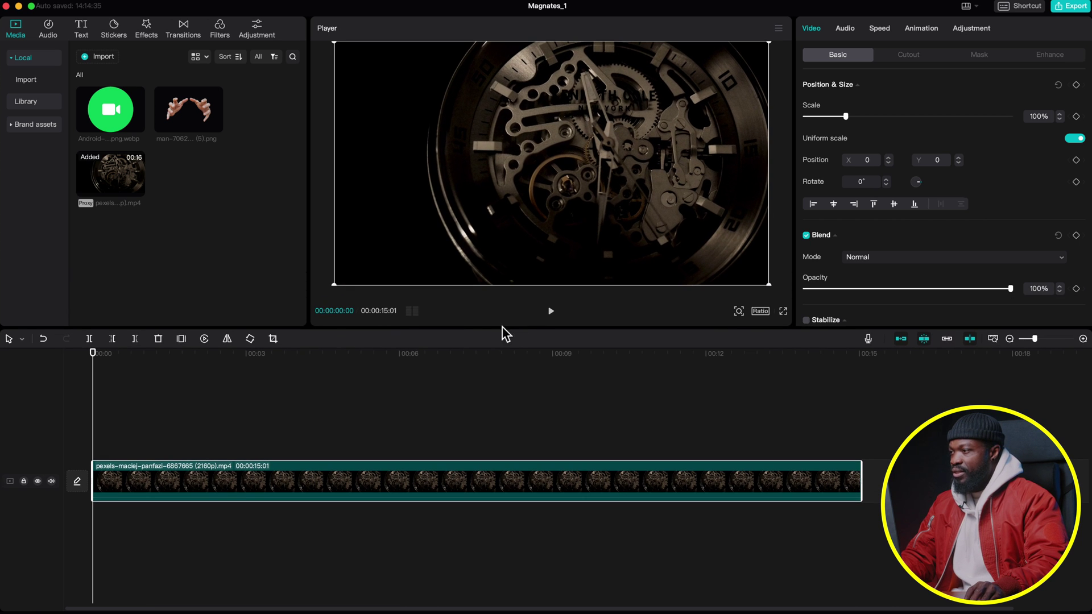
drag(844, 117, 860, 116)
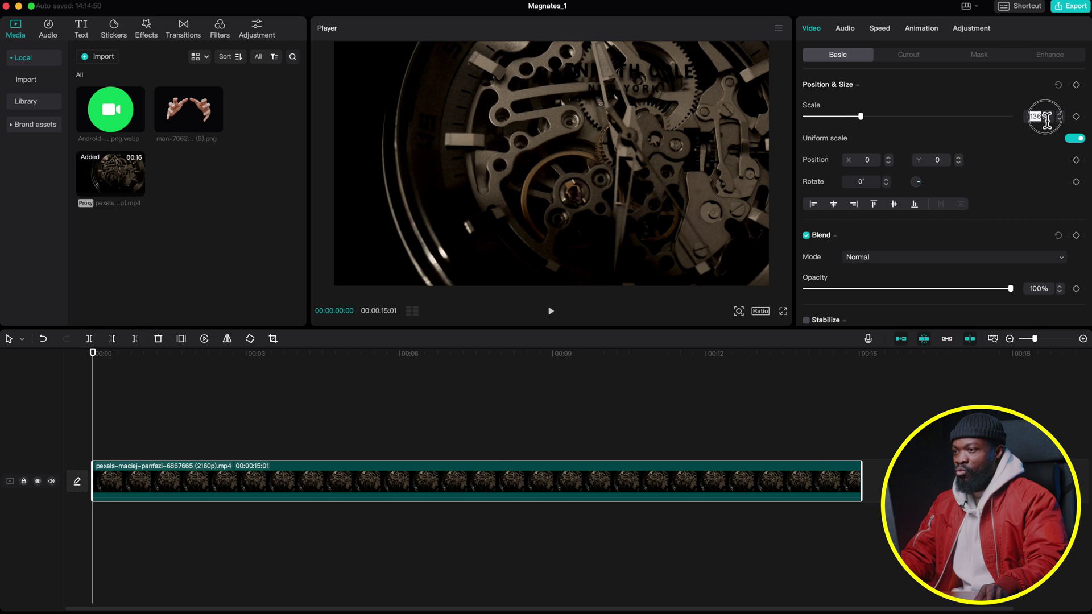
text(160)
key(Return)
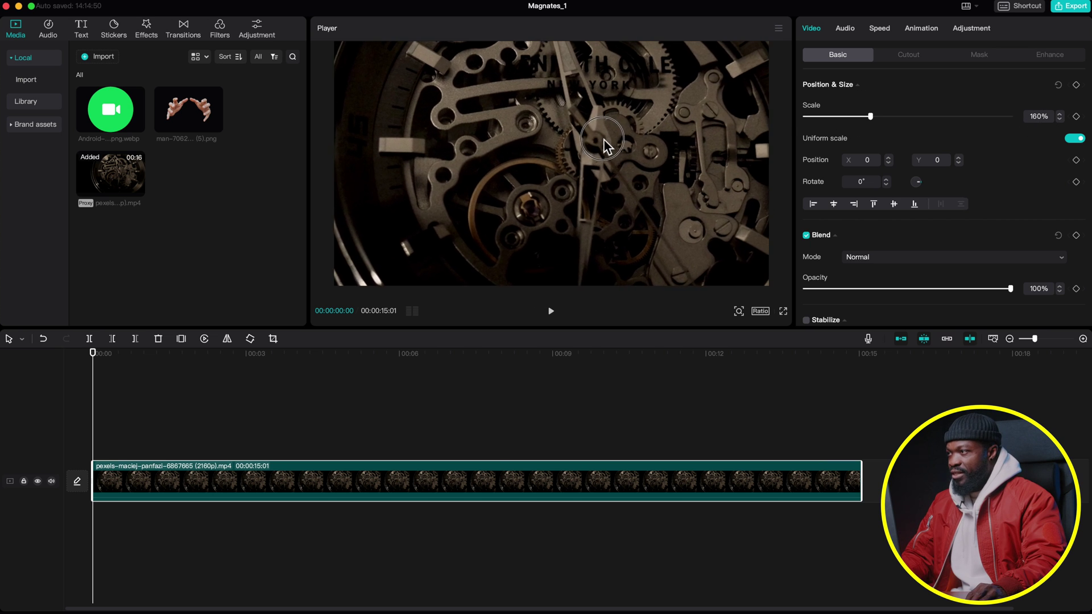
drag(603, 139, 575, 145)
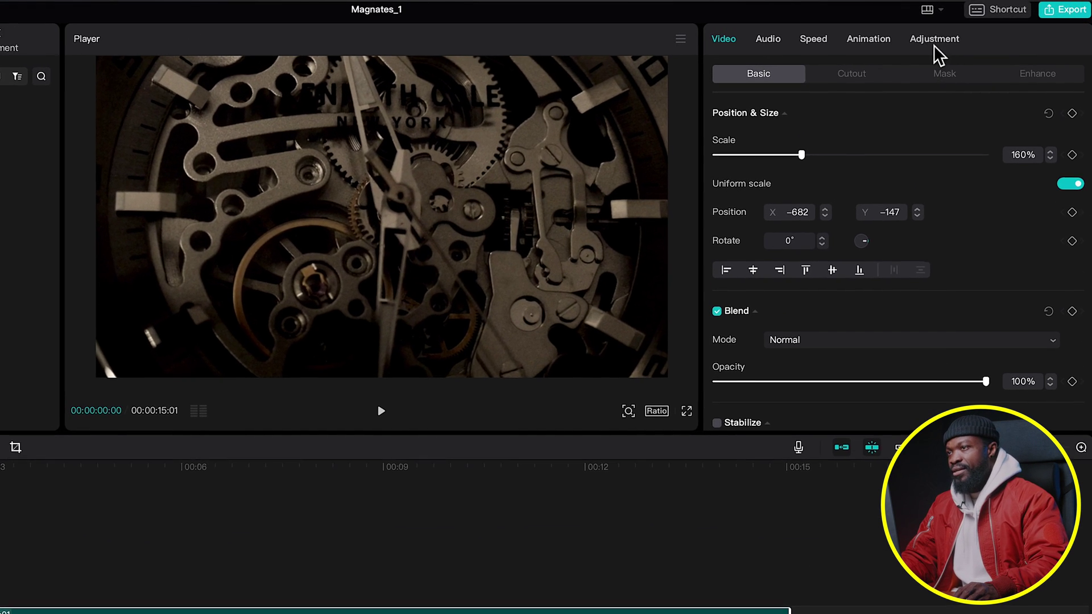
- Use HSL to lower orange saturation to about -79, yellow saturation to about -88 and yellow brightness to about -16
click(936, 41)
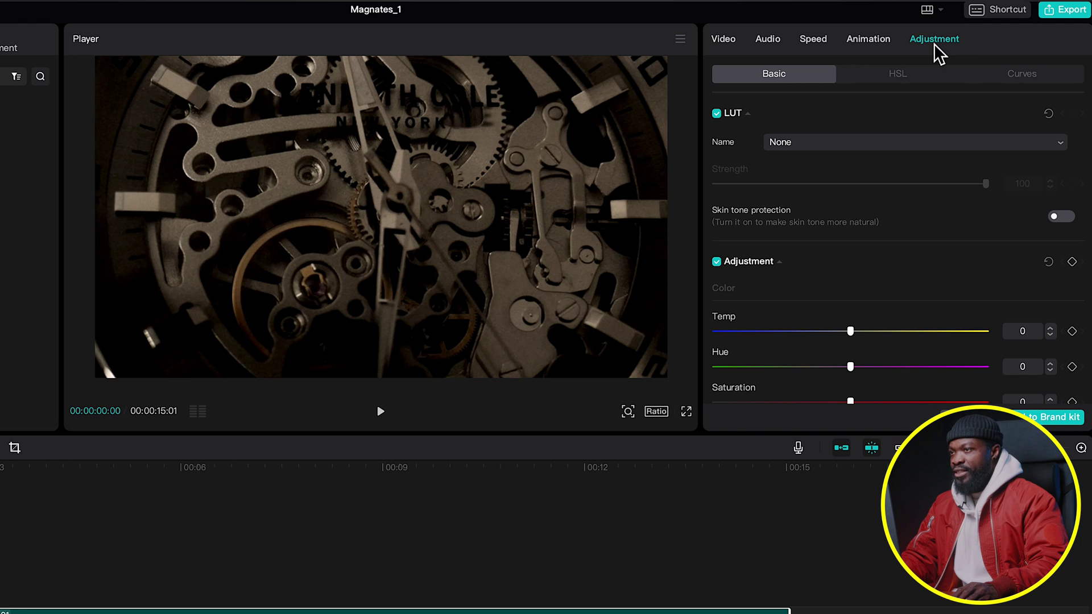
click(899, 77)
click(775, 144)
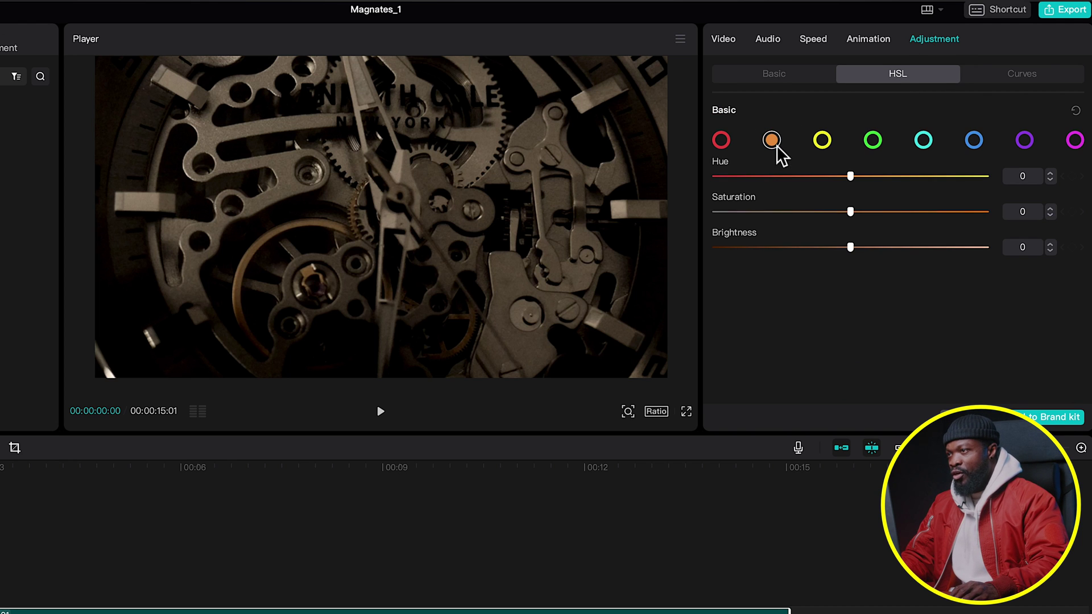
drag(851, 211, 777, 212)
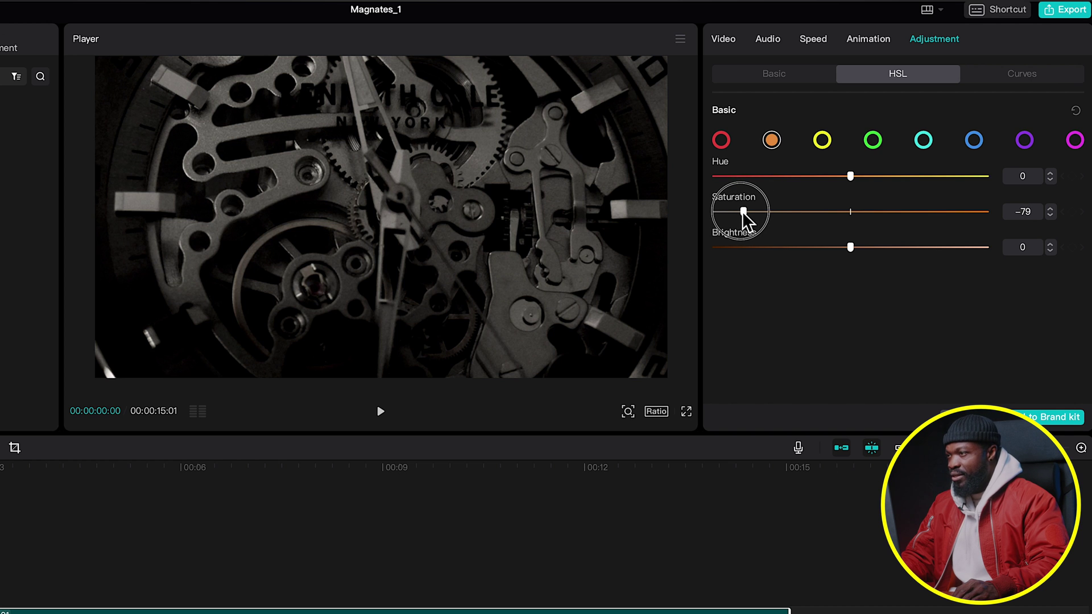
click(823, 141)
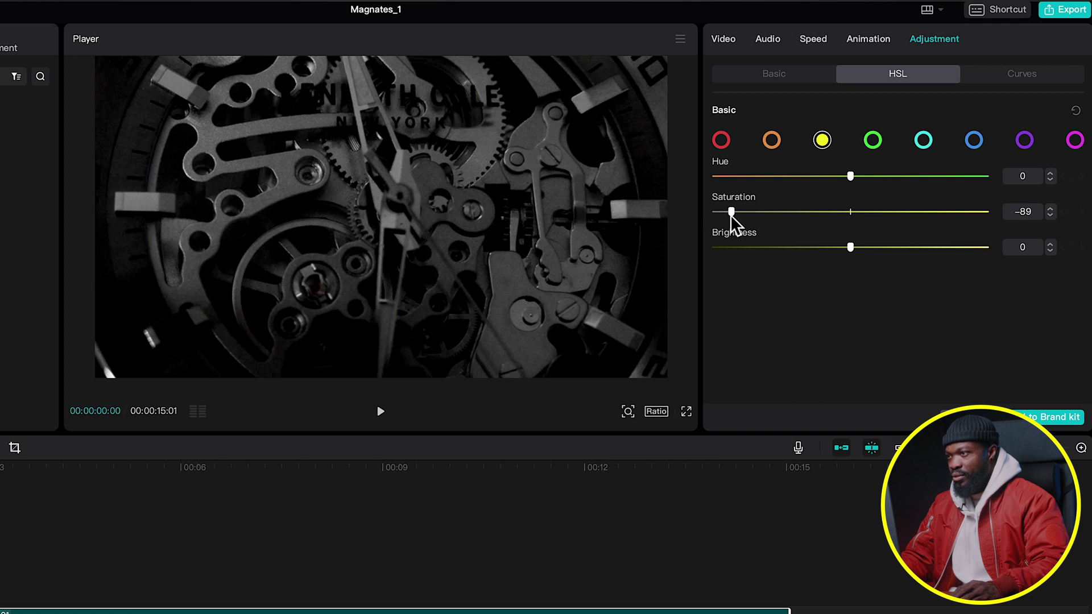
drag(848, 249, 827, 251)
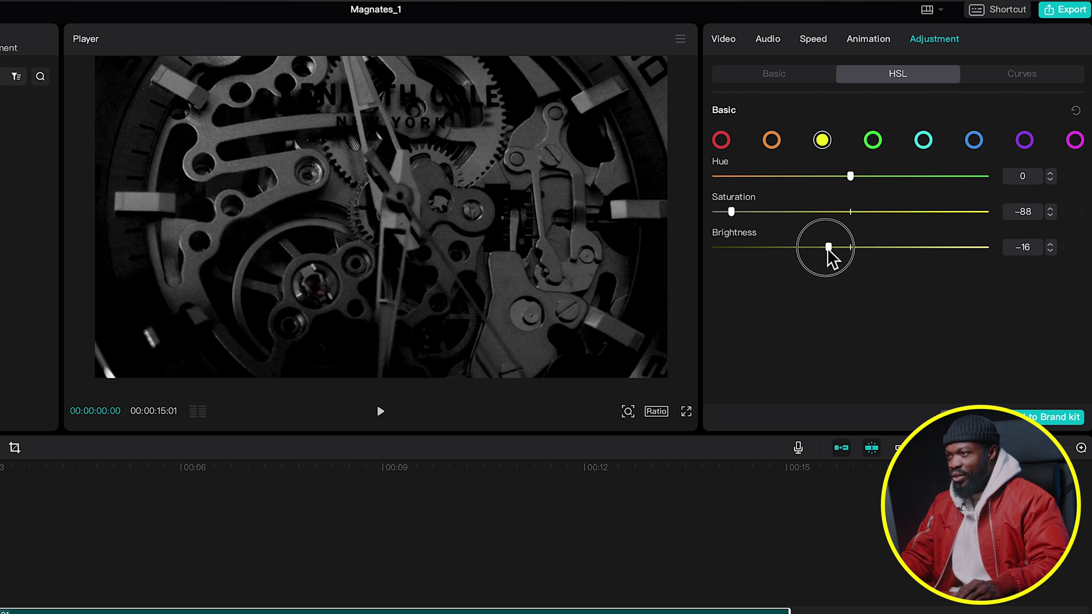
- Raise the middle of the clip's green color curve, and lift the middle of the blue curve more strongly
click(1024, 80)
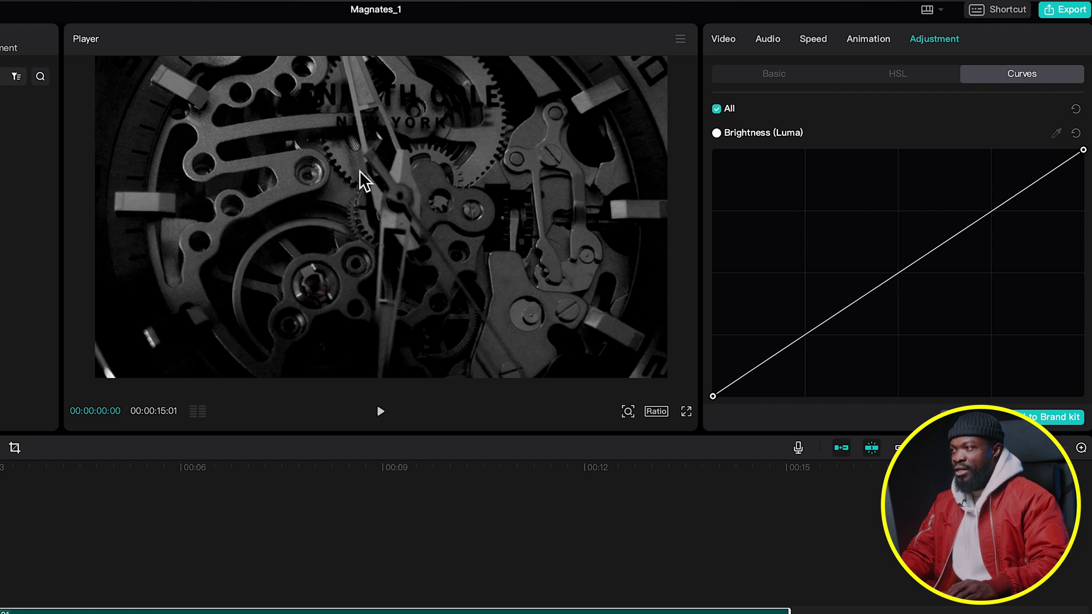
scroll(807, 280, down, 10)
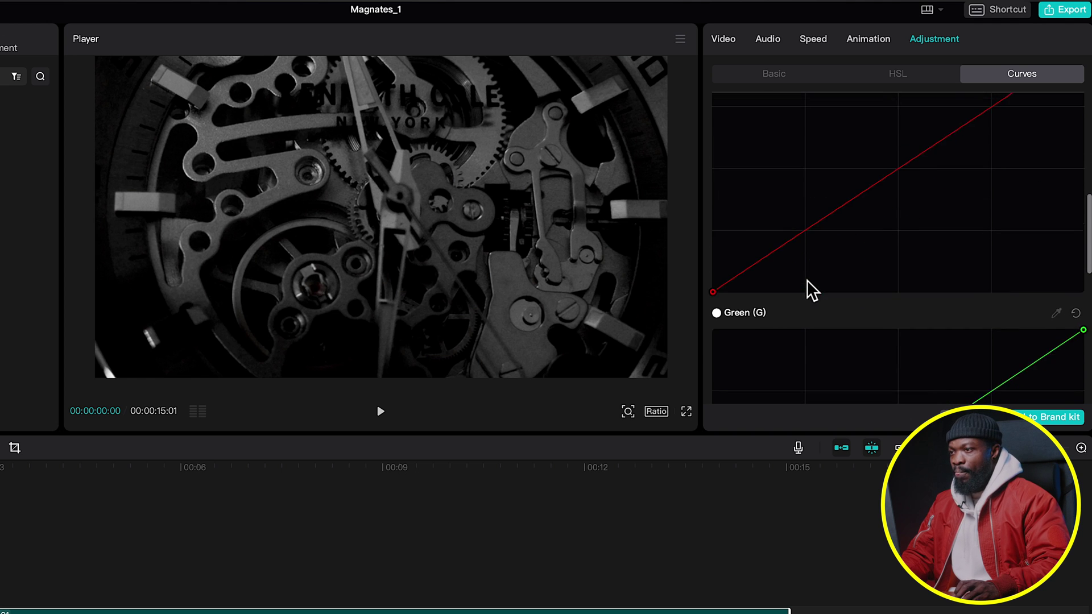
click(894, 246)
drag(895, 245, 871, 227)
scroll(879, 262, down, 2)
scroll(880, 251, down, 6)
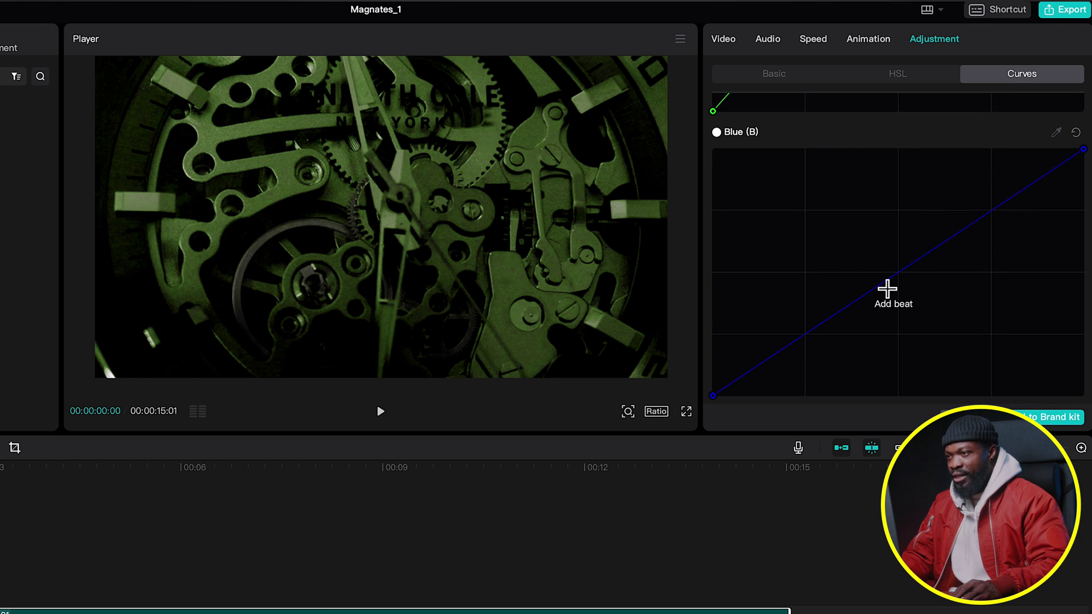
drag(891, 291, 842, 227)
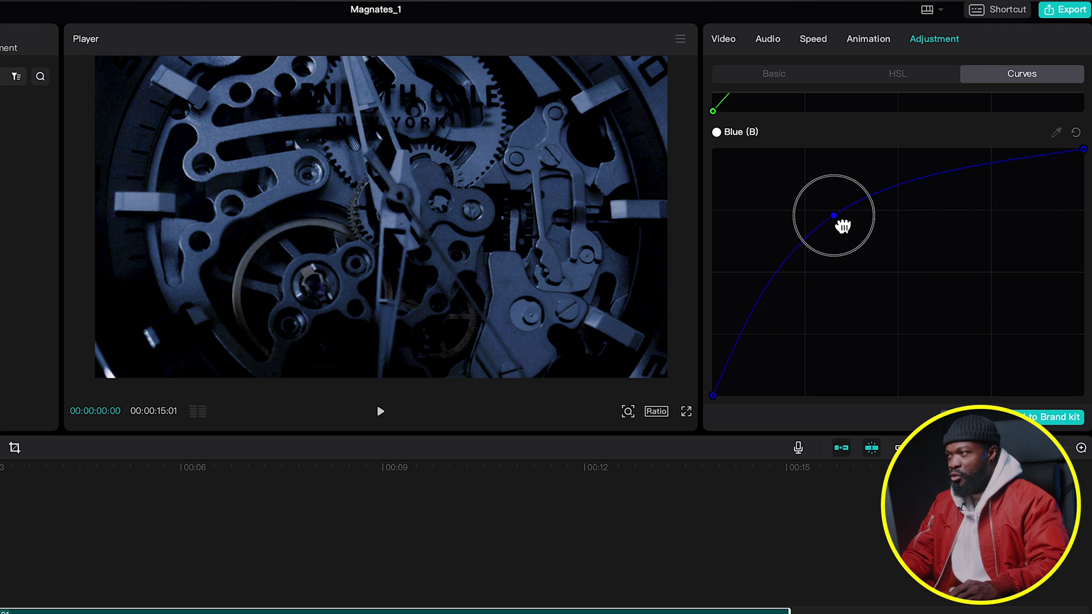
- Raise the green curve's middle point slightly further, and switch all curves off and on to compare the grade
scroll(924, 228, up, 5)
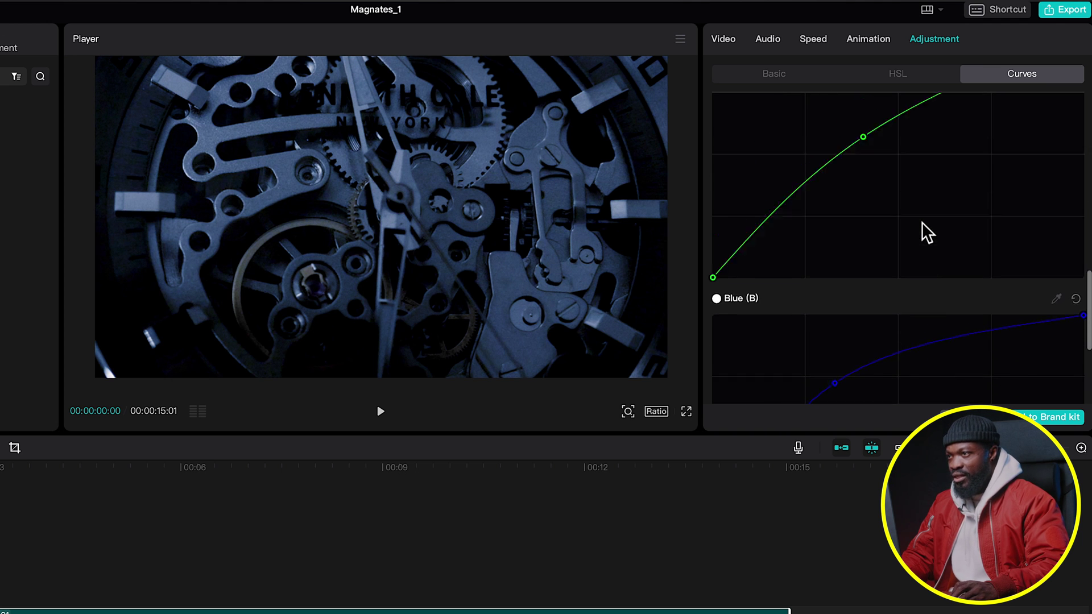
scroll(923, 231, up, 3)
drag(865, 193, 859, 183)
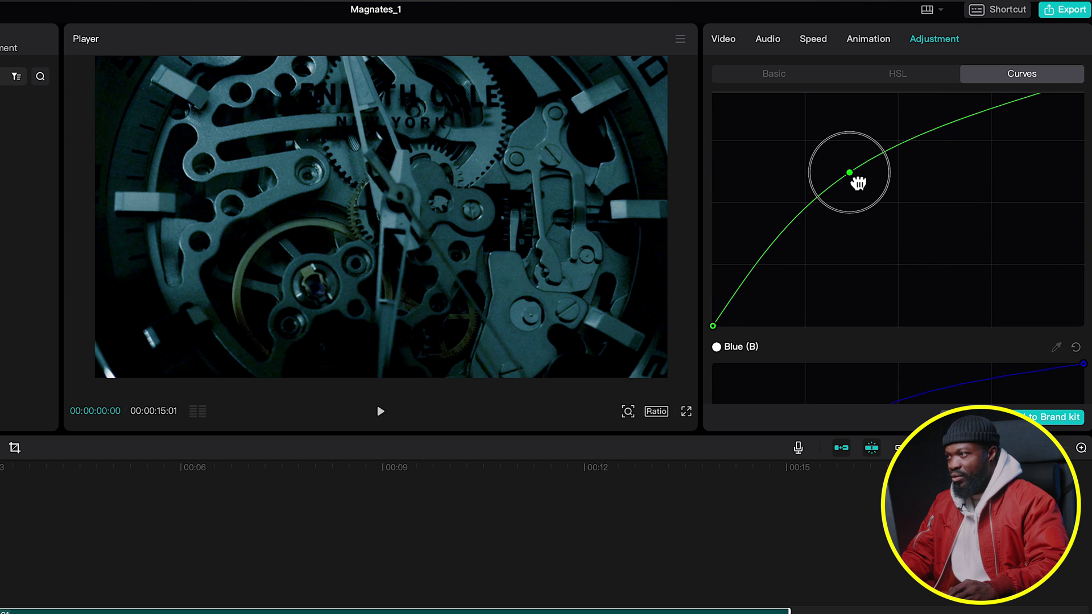
scroll(842, 170, up, 8)
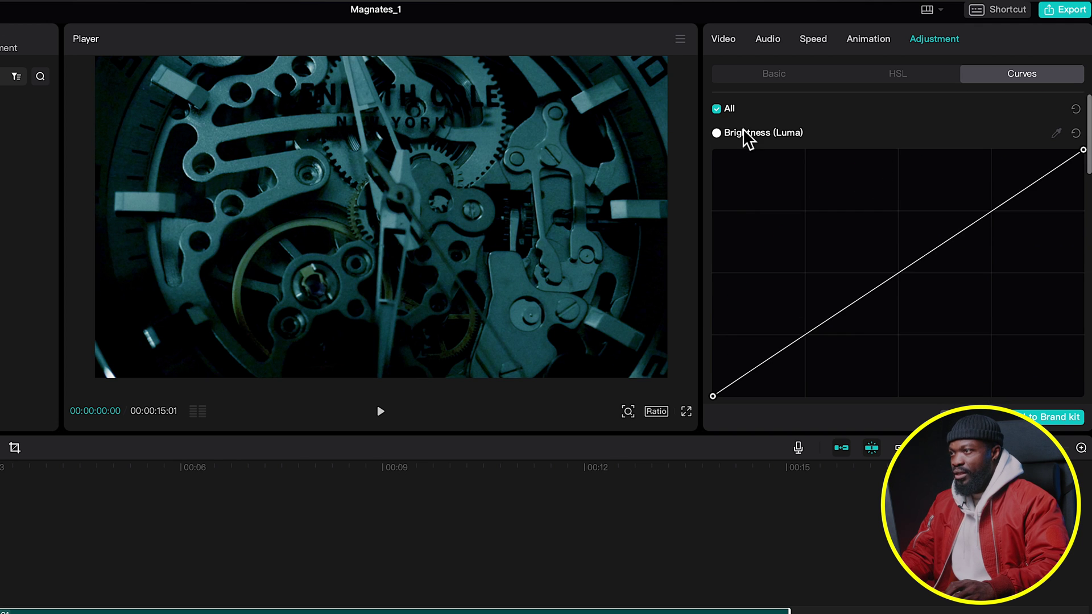
click(718, 109)
click(718, 109)
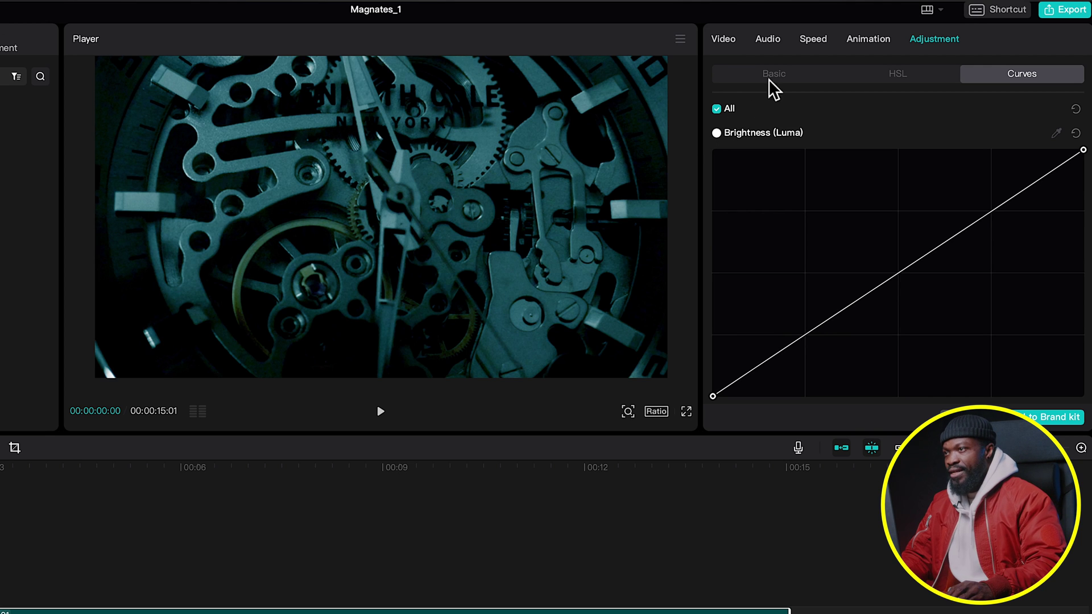
- Lower the watch clip's opacity to 83%
click(724, 41)
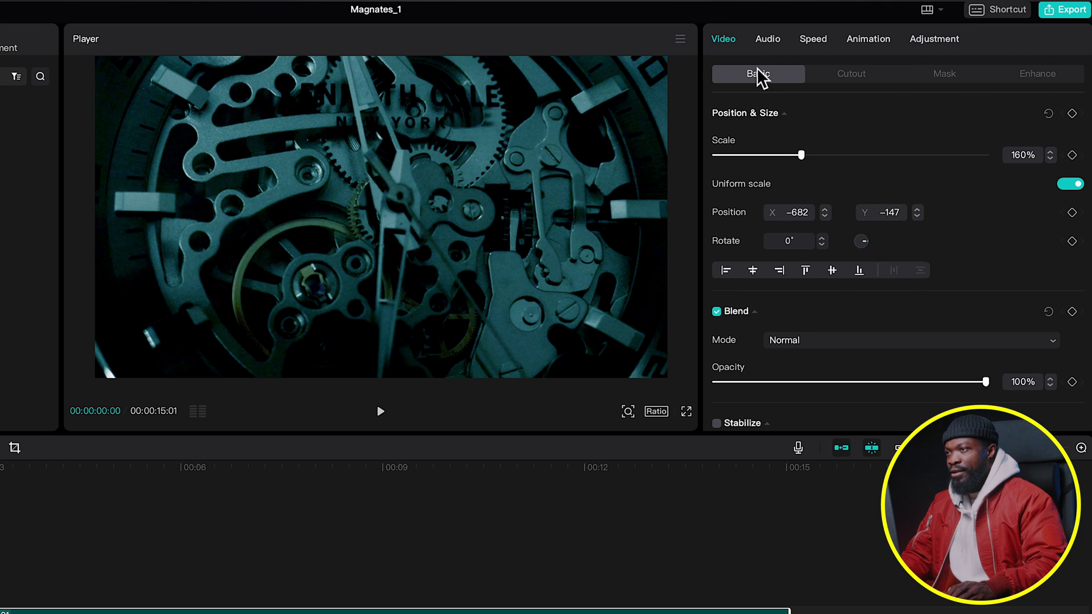
scroll(768, 285, down, 3)
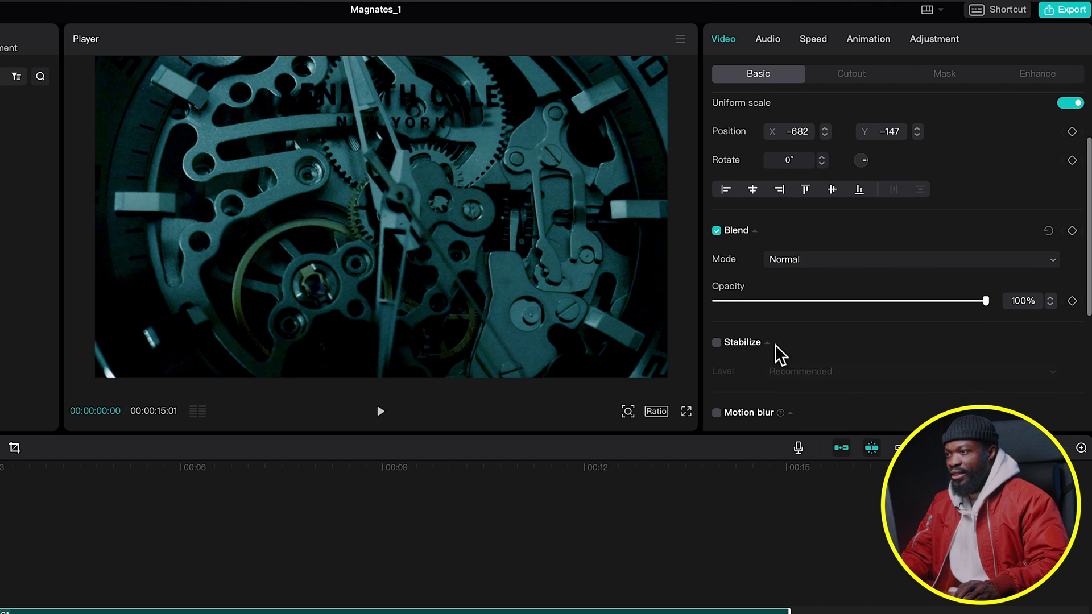
drag(944, 296, 944, 291)
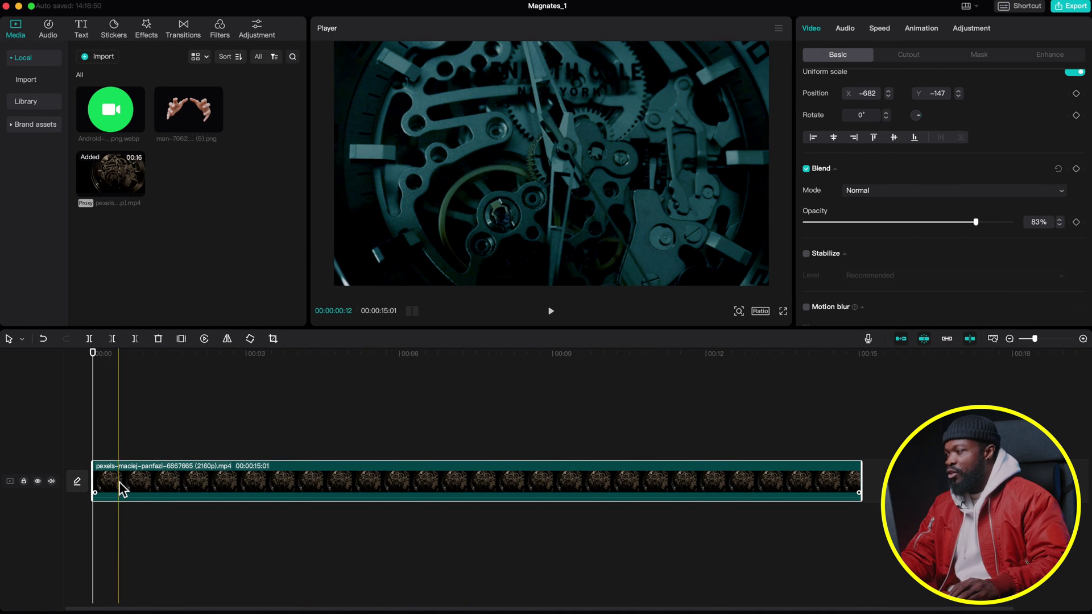
key(super+z)
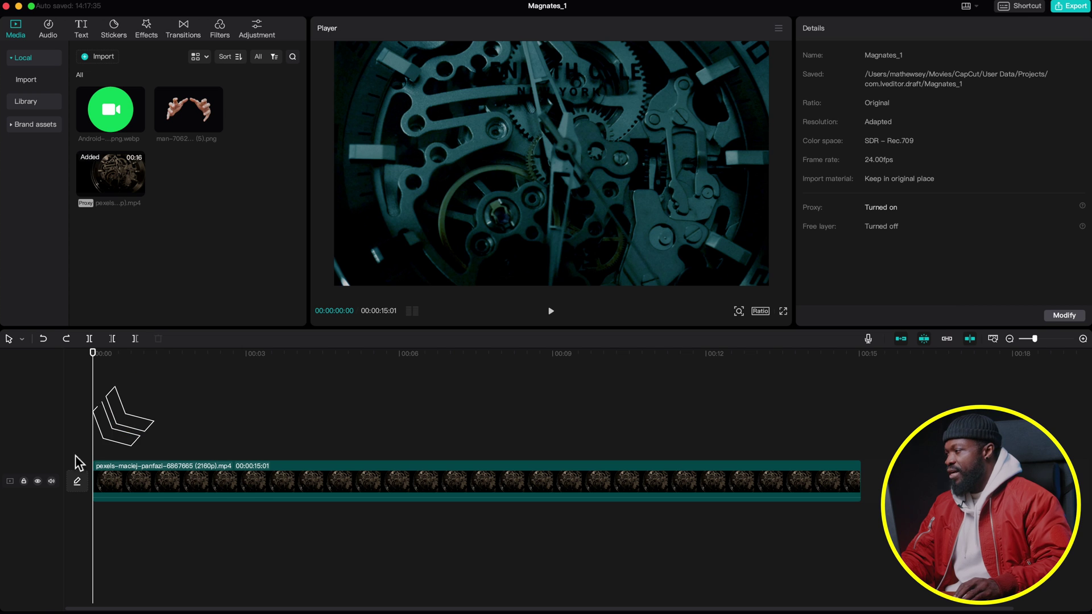
- Keyframe the watch clip's scale at 160% at the start and 140% at 00:00:12:00
click(102, 478)
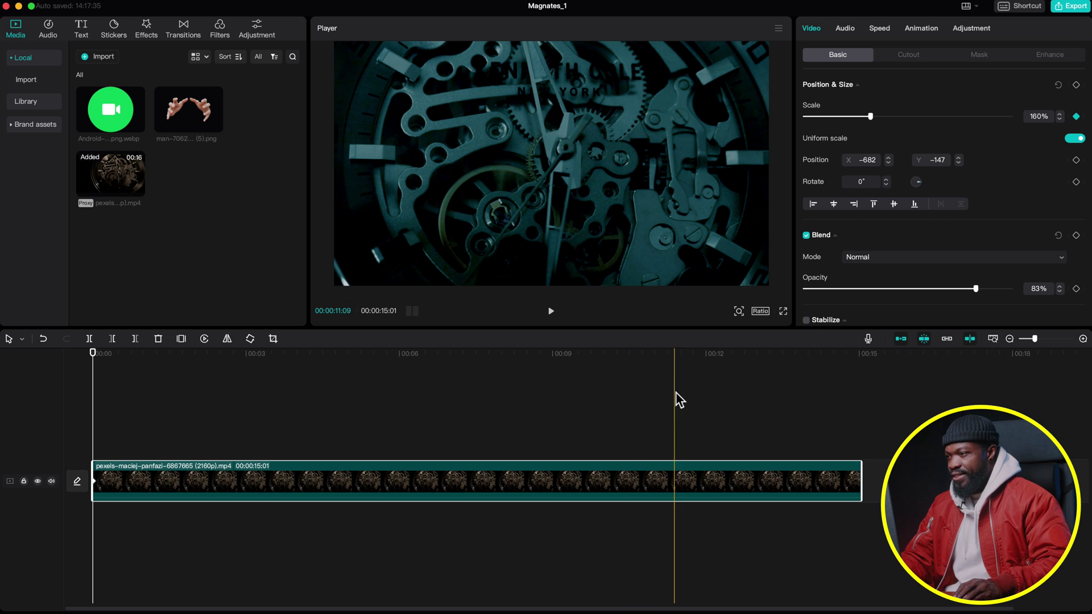
scroll(709, 388, right, 1)
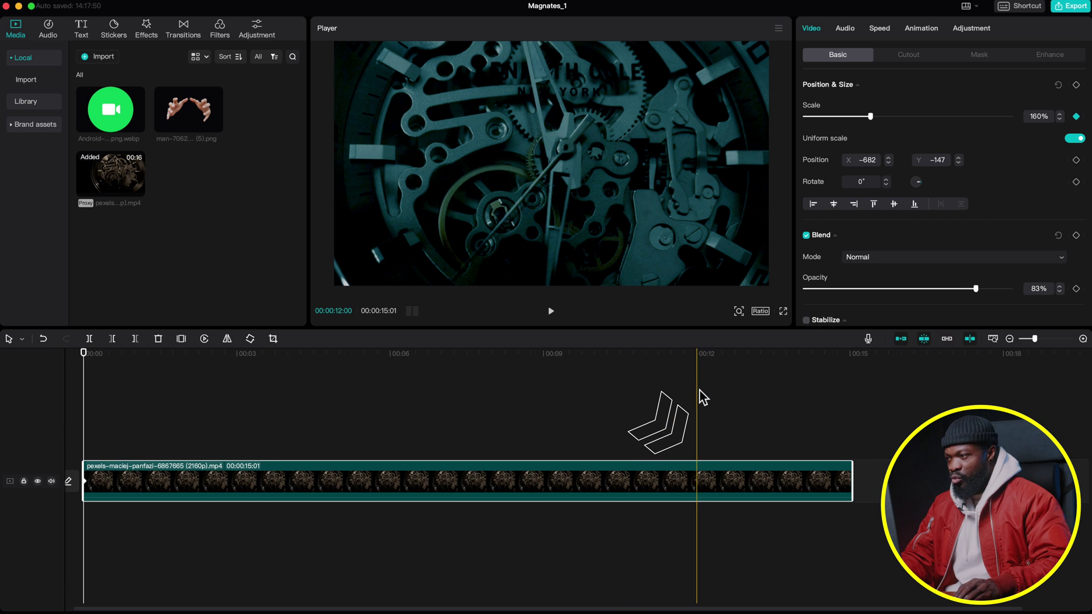
click(700, 396)
scroll(700, 481, right, 1)
click(700, 481)
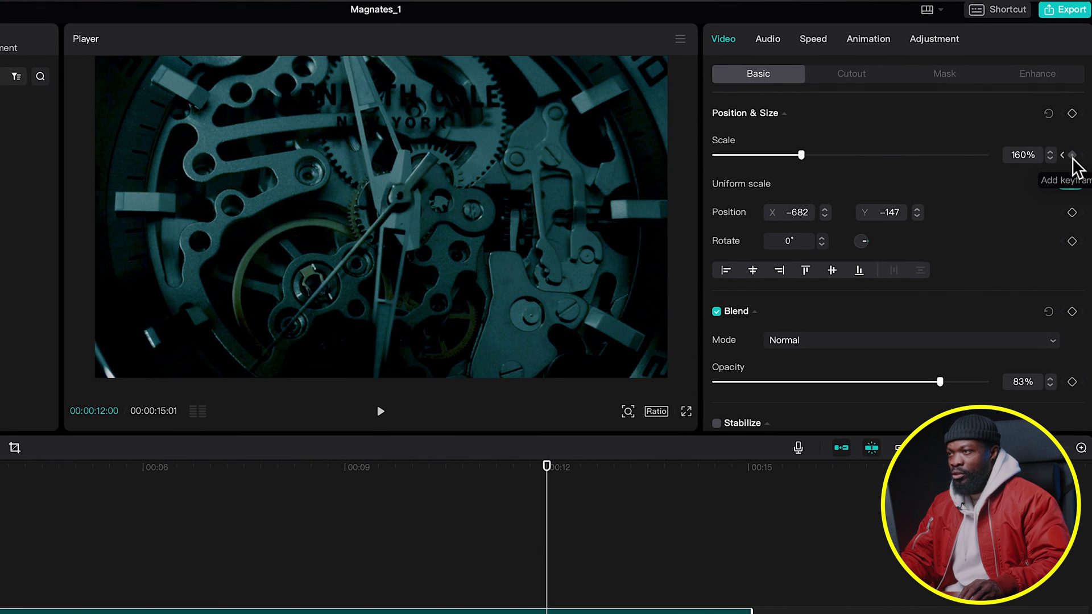
click(1073, 156)
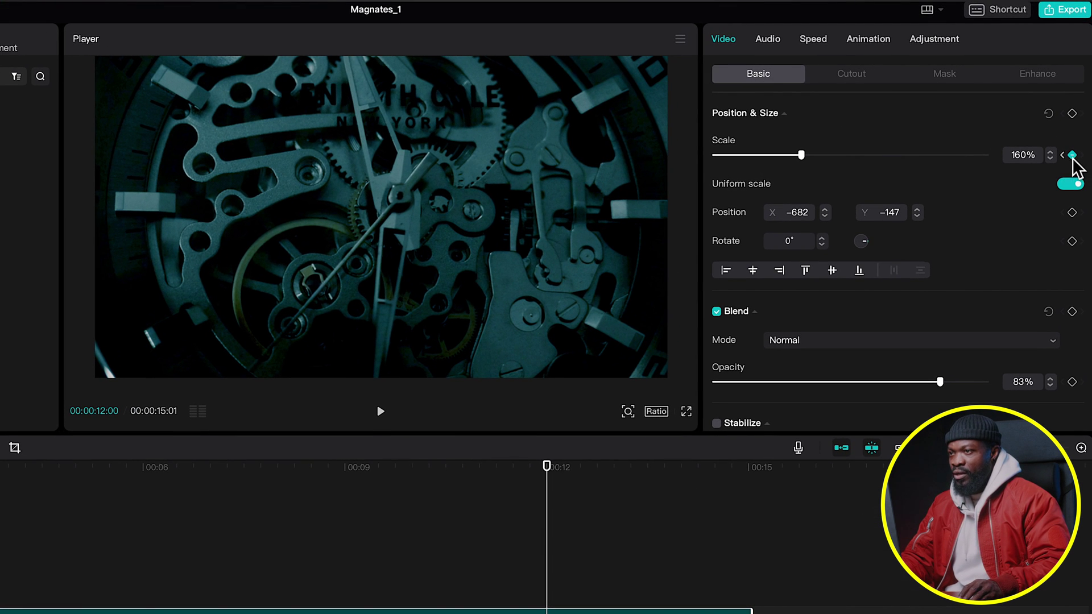
click(1012, 159)
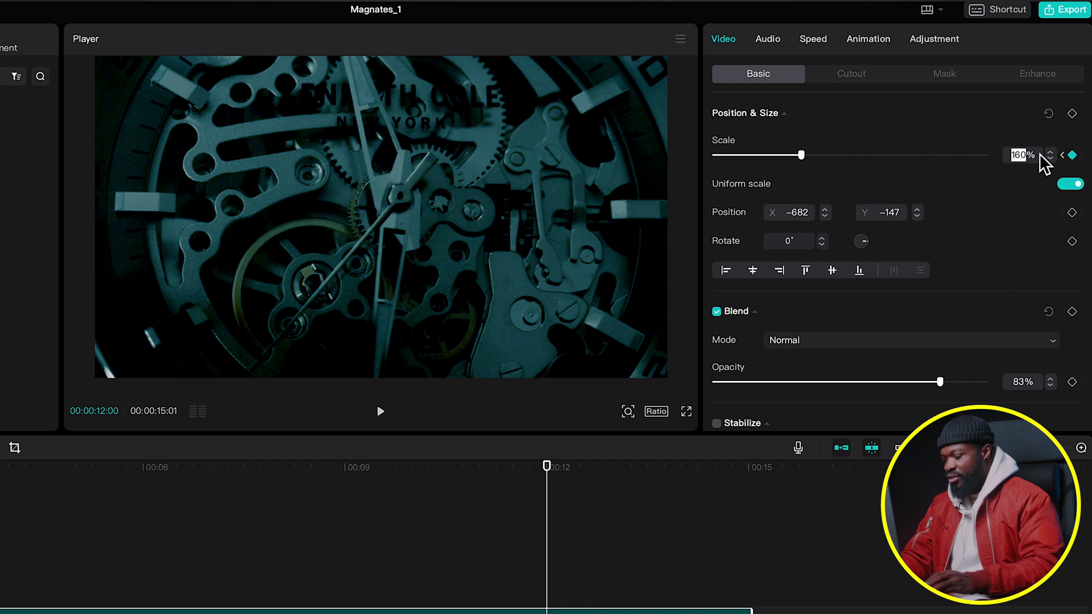
text(140)
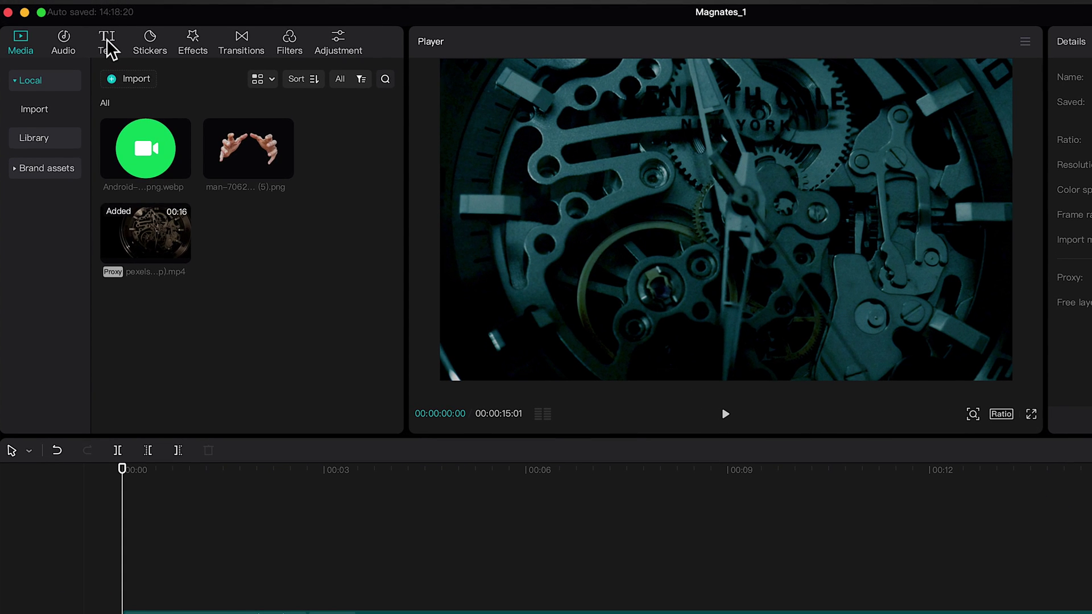
- Add a default text clip above the video at the timeline start and trim it to about 12 frames
click(106, 42)
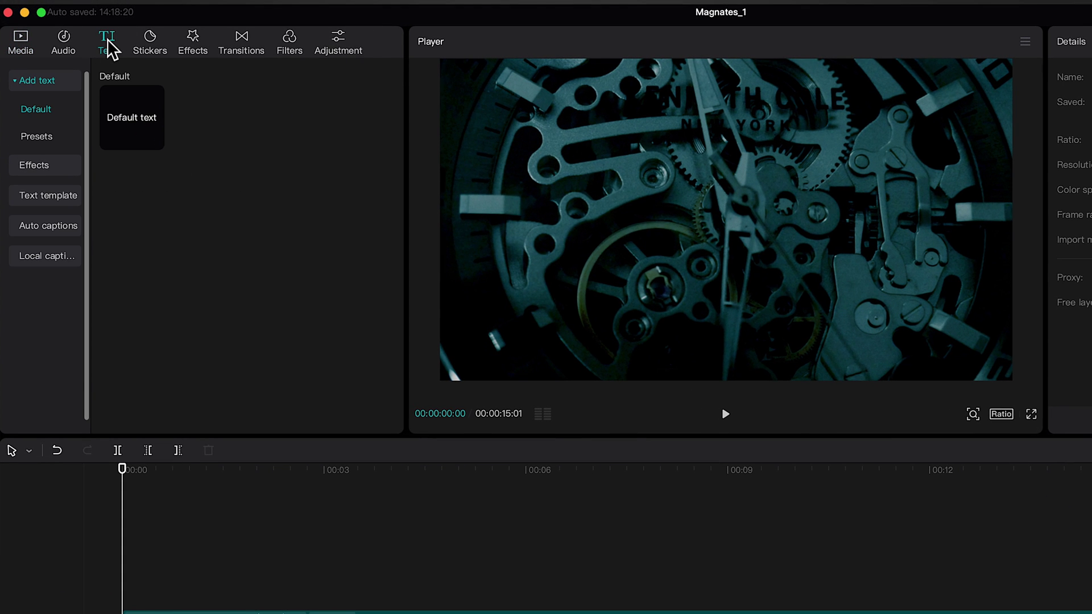
drag(135, 117, 133, 587)
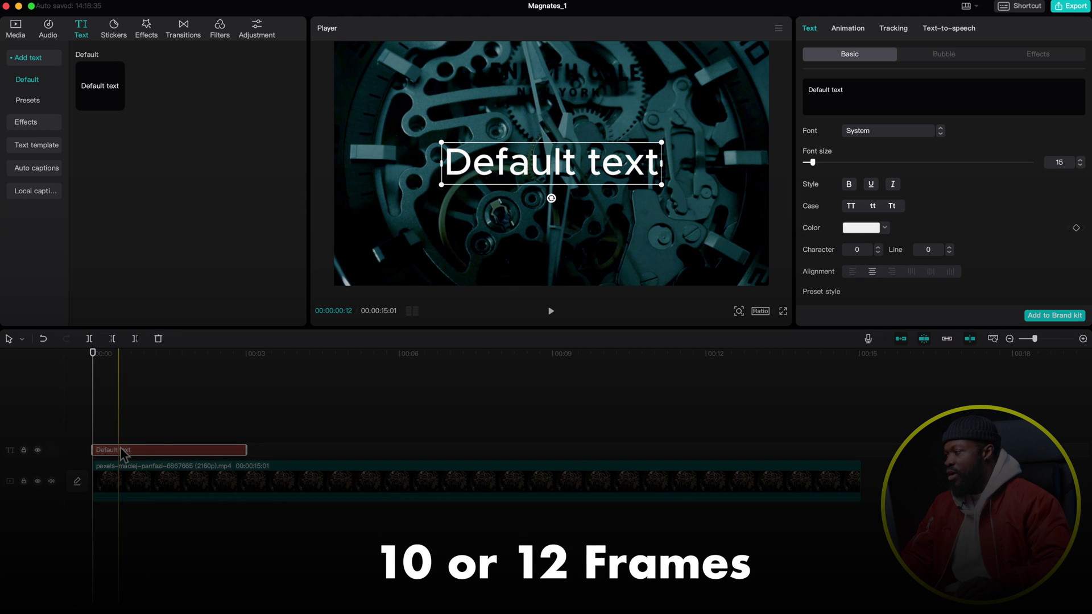
click(121, 450)
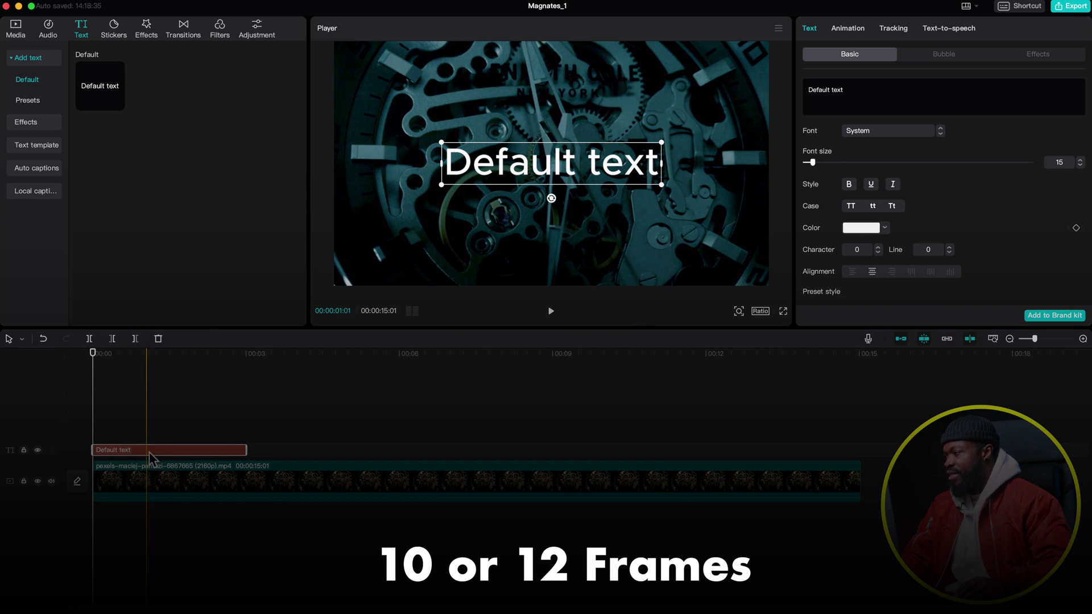
drag(251, 455, 121, 452)
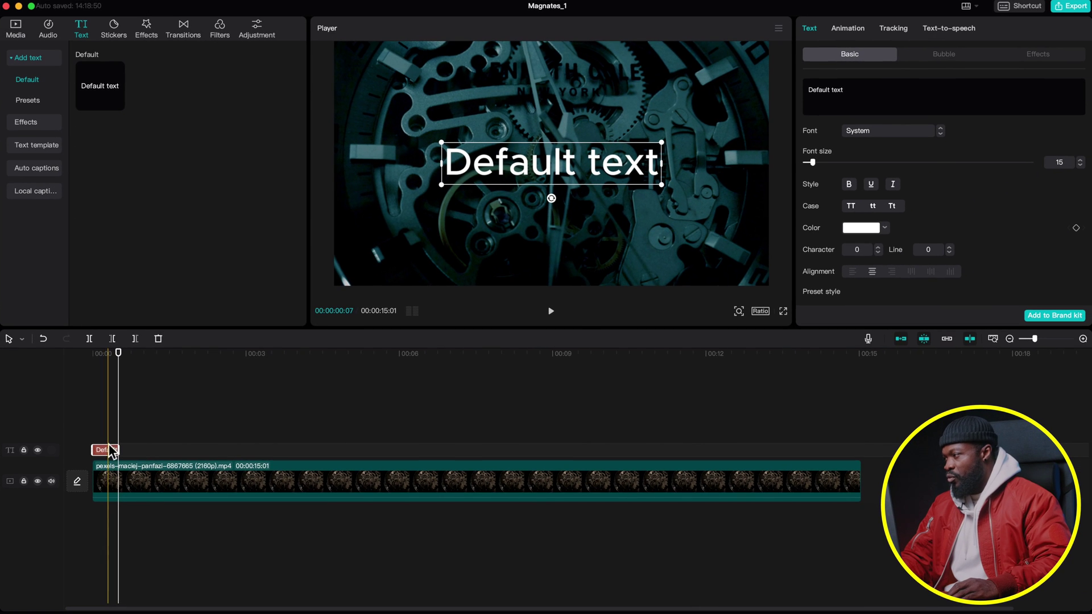
- Replace the default text clip's wording with "And by the end of the year,"
click(103, 452)
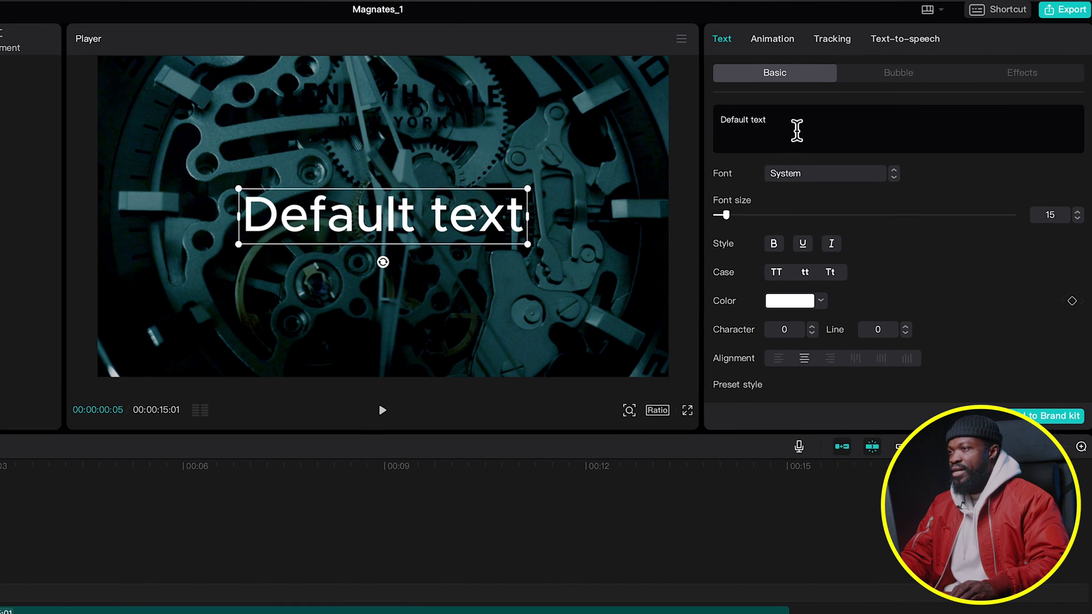
drag(794, 126, 686, 120)
key(BackSpace)
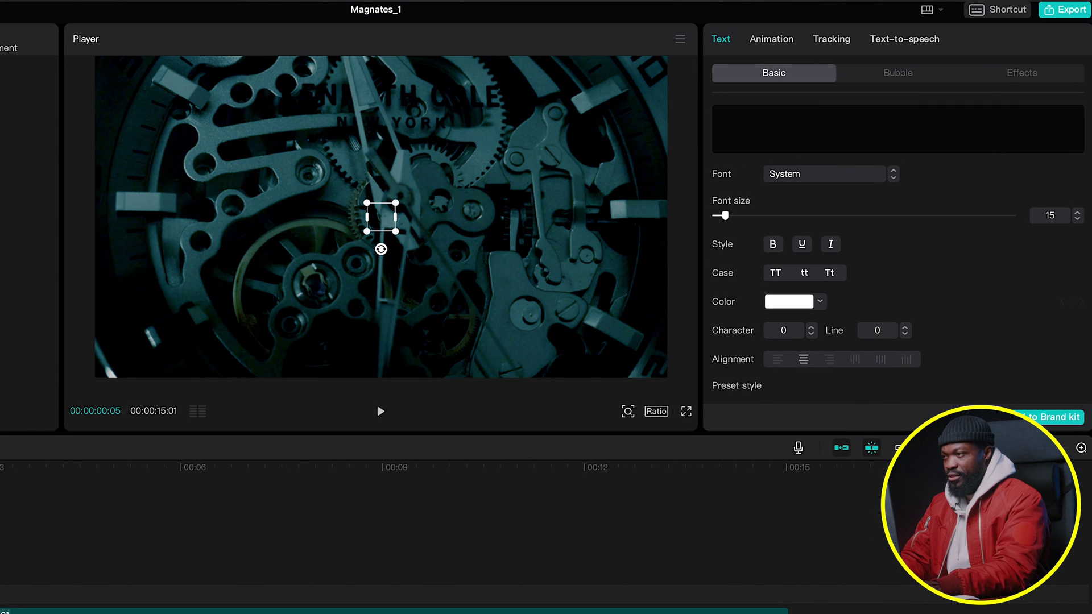
text(And by the end of the)
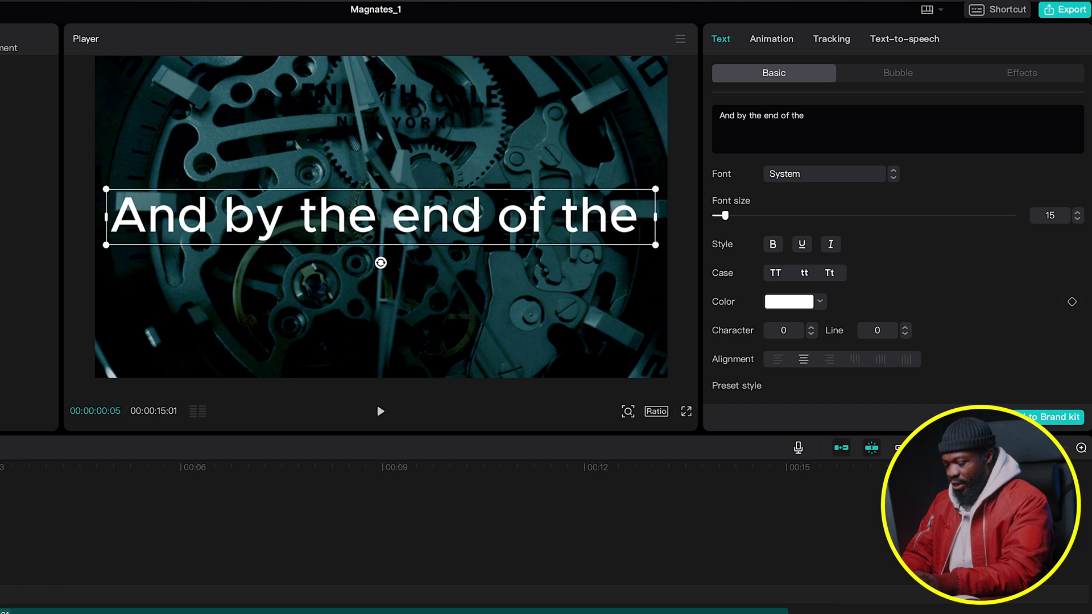
text( year,)
- Reduce the font size of the "And by the end of the year," text to 10
click(1077, 220)
click(1077, 220)
click(1078, 219)
click(1077, 220)
click(1077, 220)
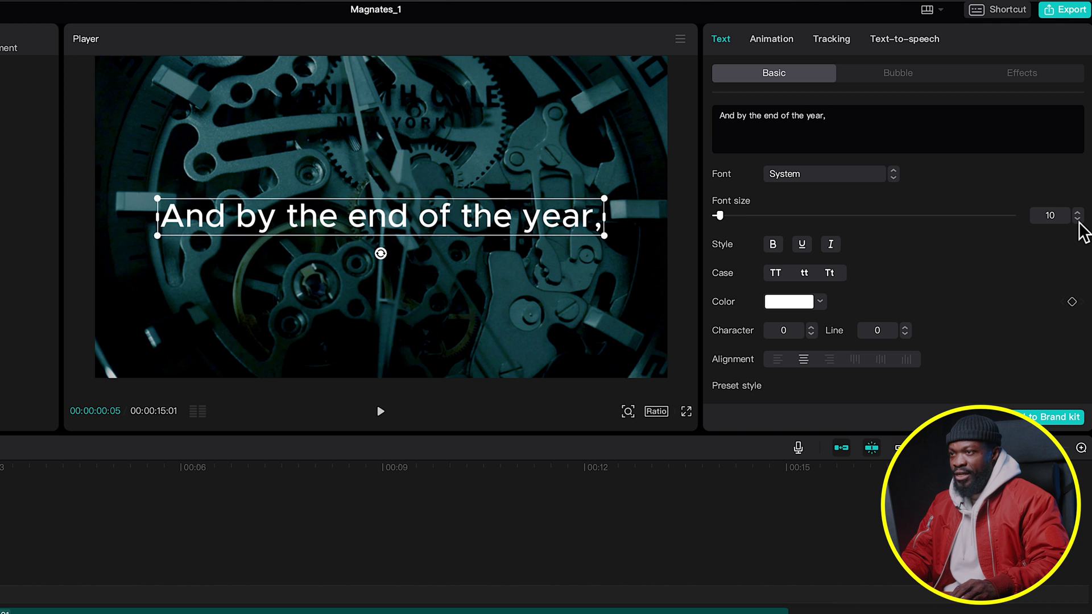
- Set the caption's font to Futura LT Pro at size 9 and centre it in the preview
click(811, 175)
click(819, 269)
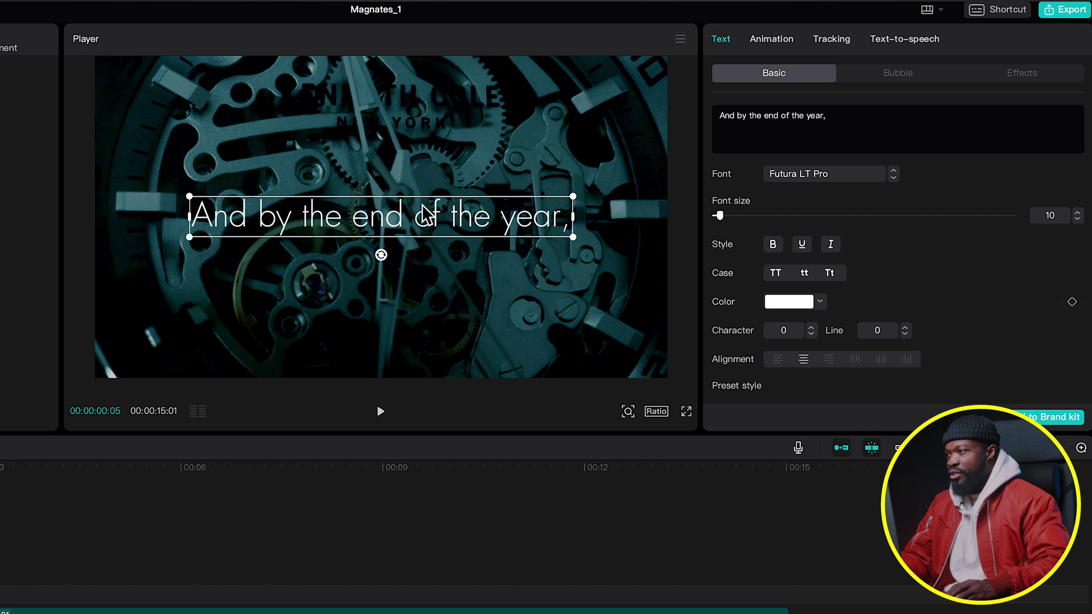
drag(384, 220, 385, 218)
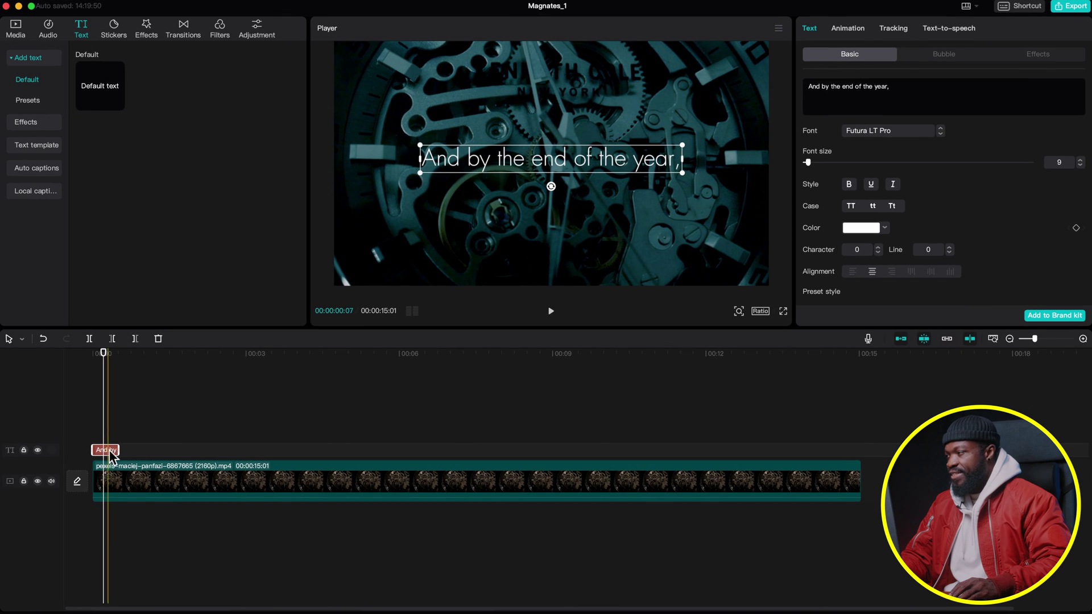
- Apply the Slide Up exit animation to the "And by the end of the year," text and play the timeline from the start
click(848, 29)
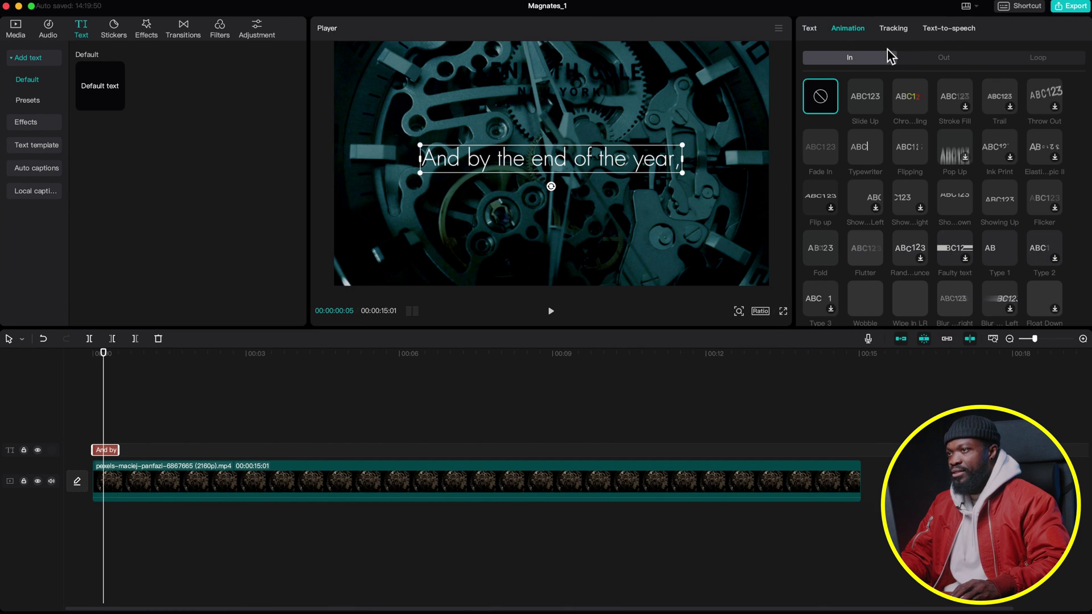
click(947, 59)
scroll(859, 295, down, 10)
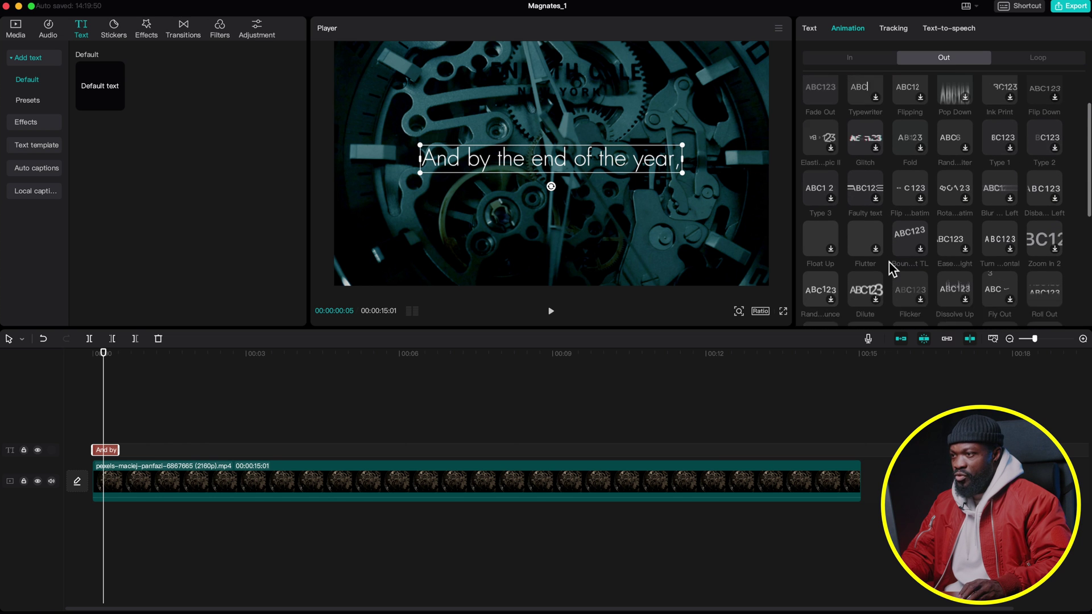
click(860, 296)
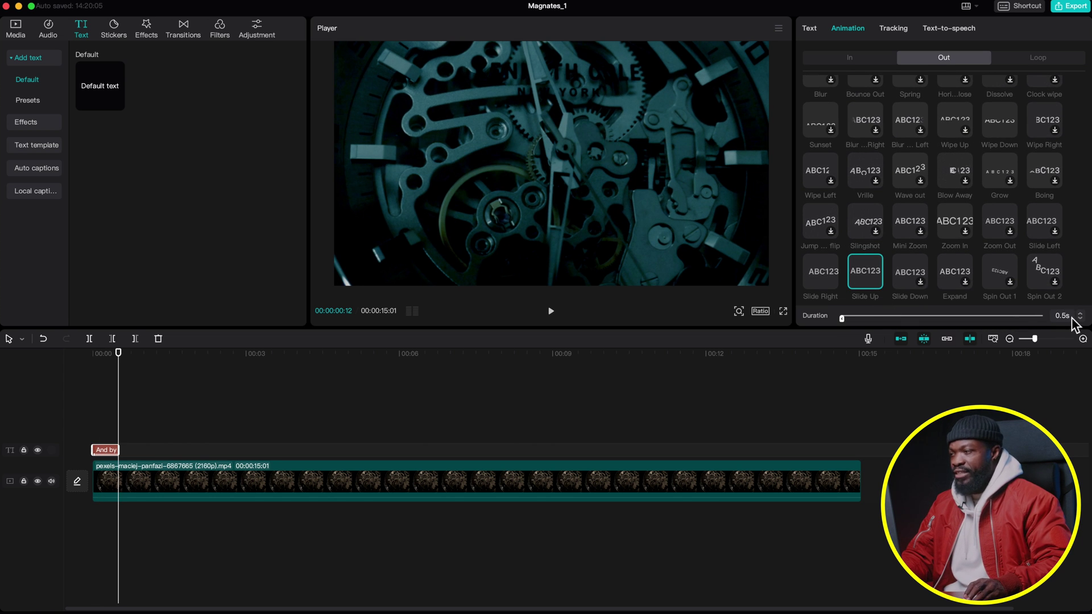
click(80, 421)
key(space)
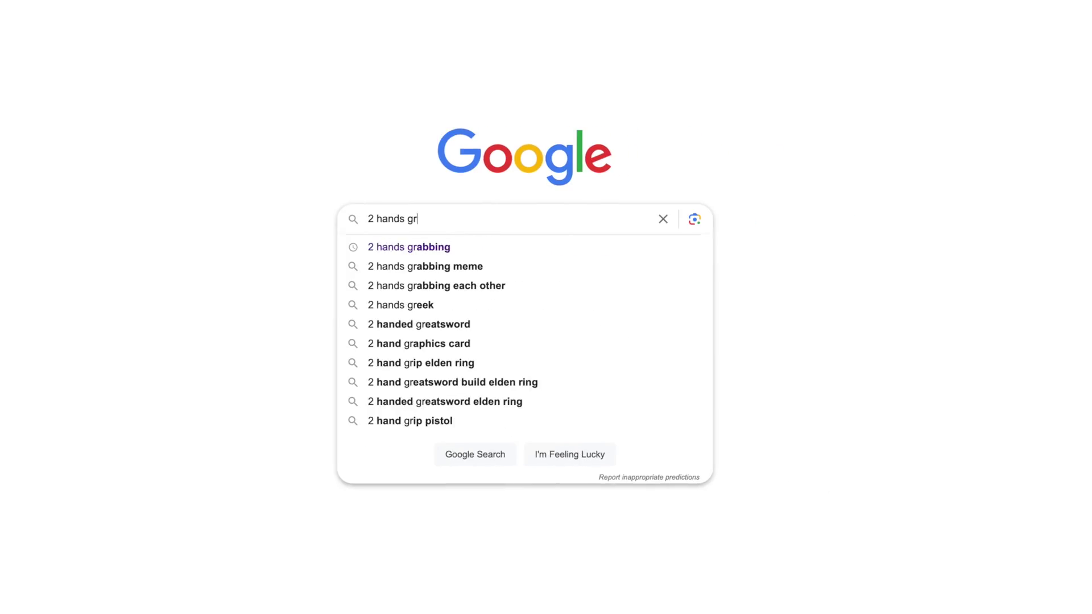
- Switch to Google, search for "2 hands grabbing" and open the Know Your Meme picture of two reaching hands from the image results
text(abbing)
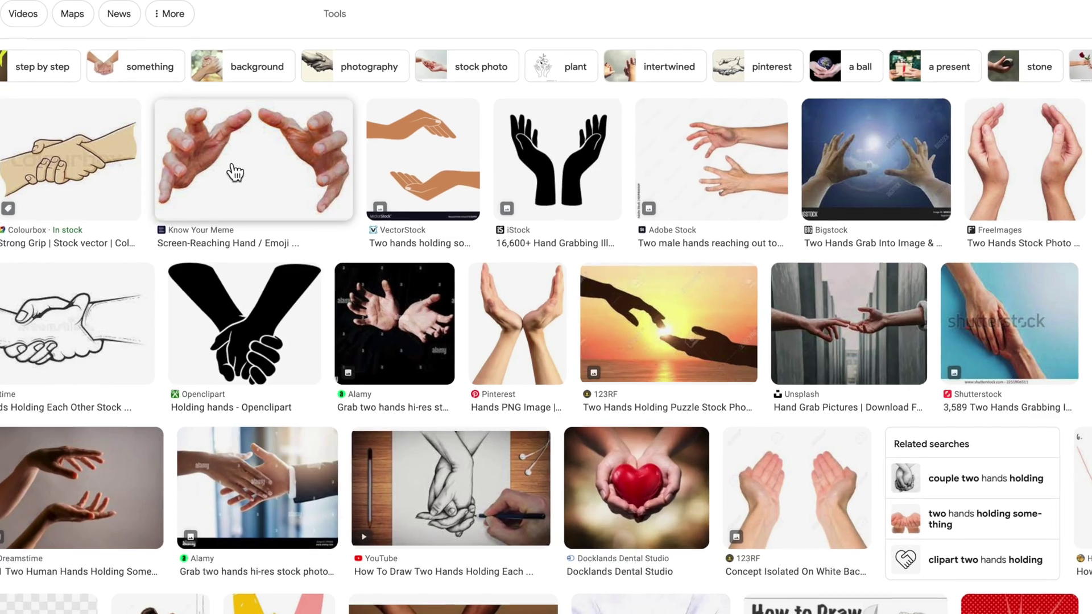
click(232, 170)
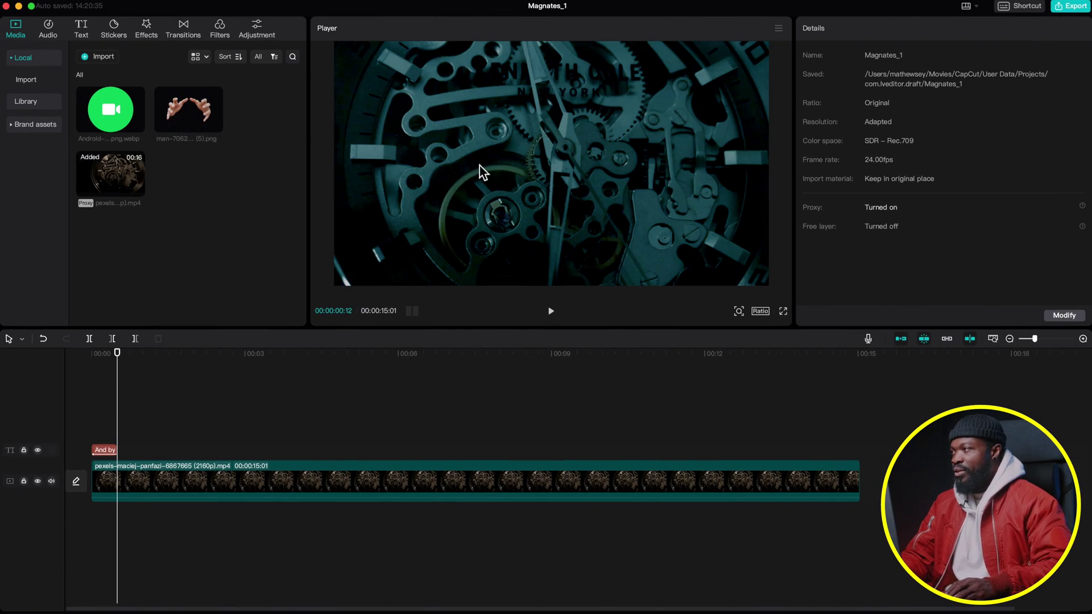
- In CapCut, place the hands PNG on a track above the watch clip, starting at 00:00:00:08 as the text slides out
drag(185, 105, 122, 432)
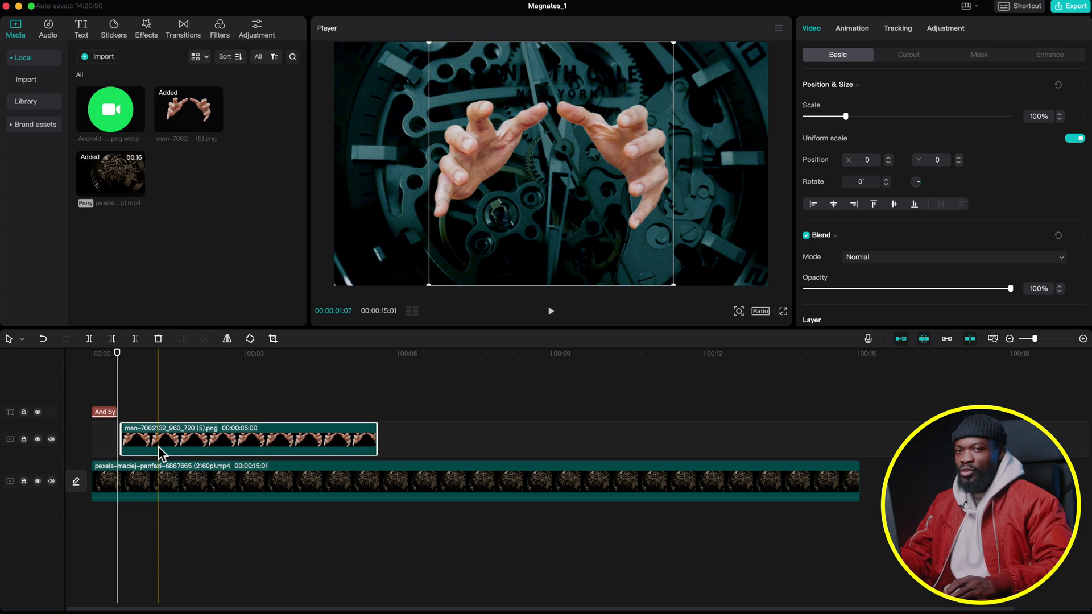
click(90, 365)
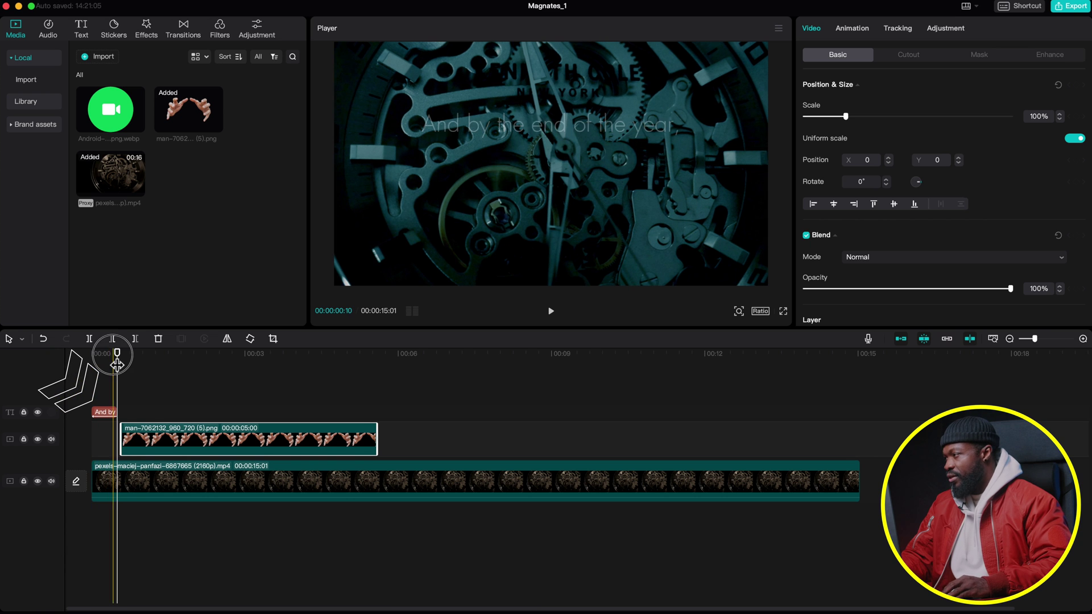
key(Right)
key(Right)
key(Right)
key(Right)
key(Right)
key(Right)
key(Right)
key(Right)
key(Right)
key(Right)
key(Right)
key(Right)
key(Right)
key(Right)
key(Right)
key(Right)
key(Right)
key(Right)
key(Right)
key(Right)
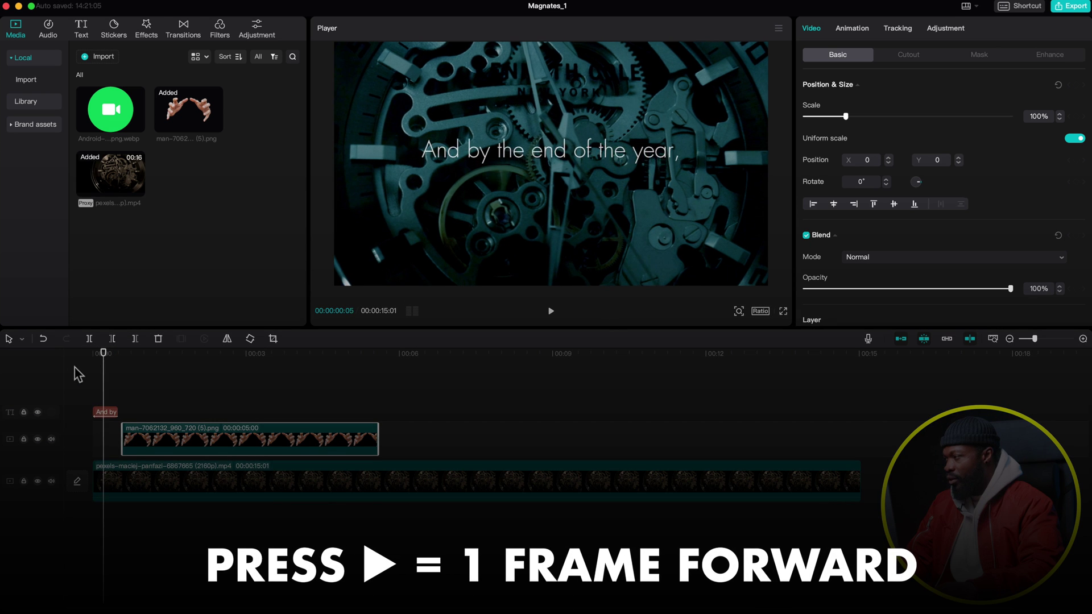
drag(141, 451, 129, 447)
- With the playhead at 00:00:02:00, set the hands clip's contrast to 44 and saturation to 10
click(195, 356)
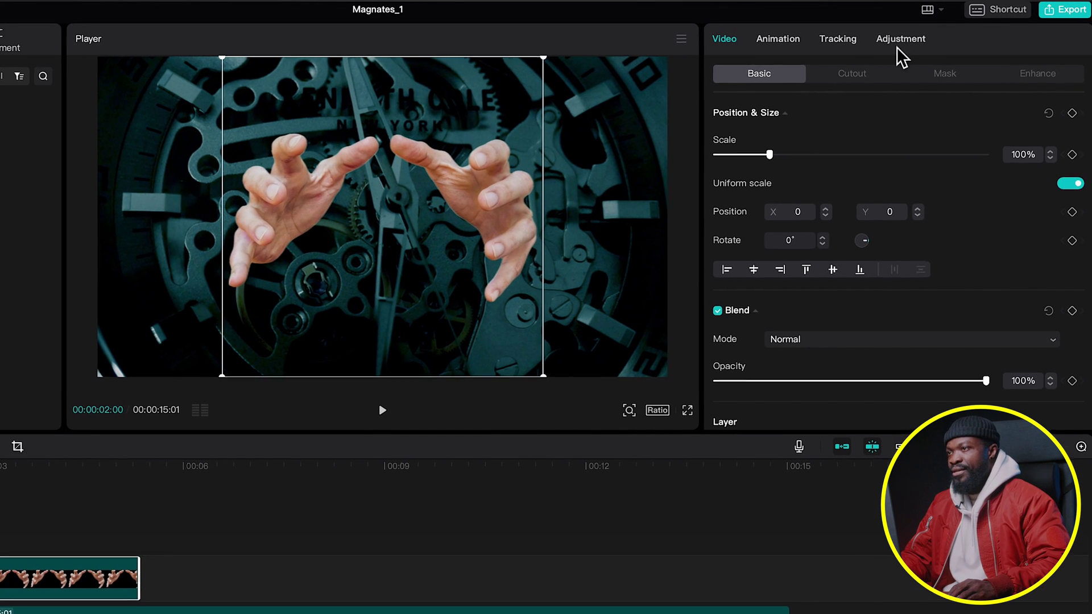
click(901, 41)
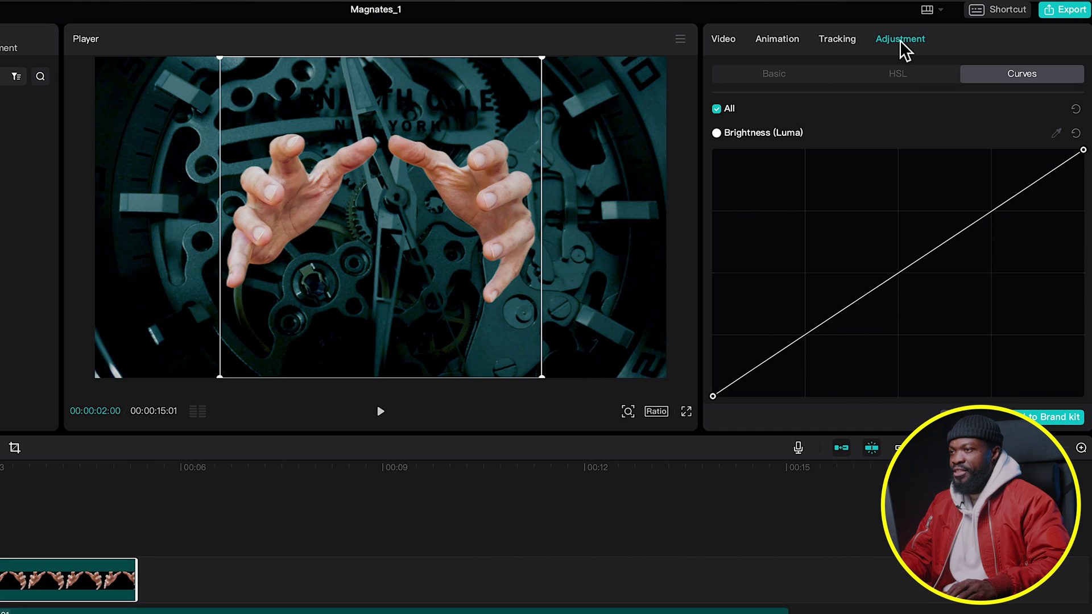
click(764, 76)
scroll(825, 319, down, 4)
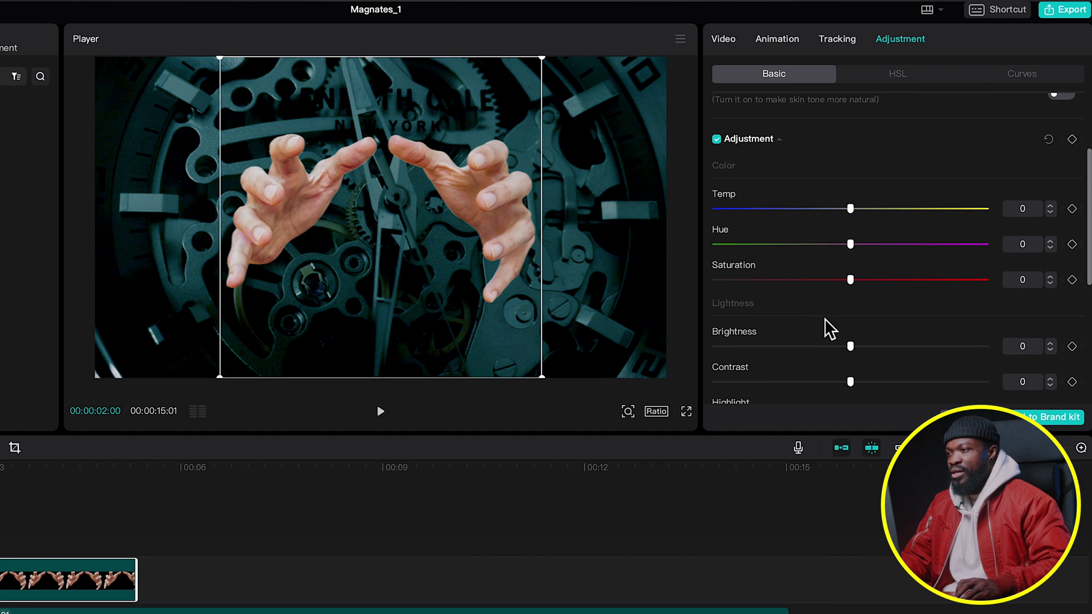
scroll(829, 329, down, 1)
drag(875, 357, 969, 361)
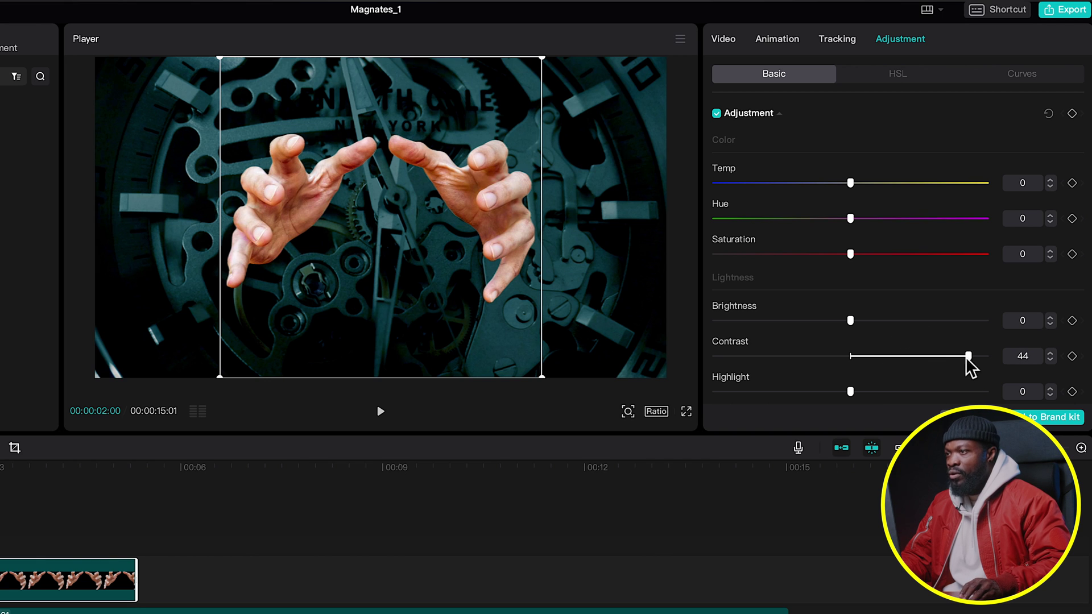
drag(851, 255, 878, 256)
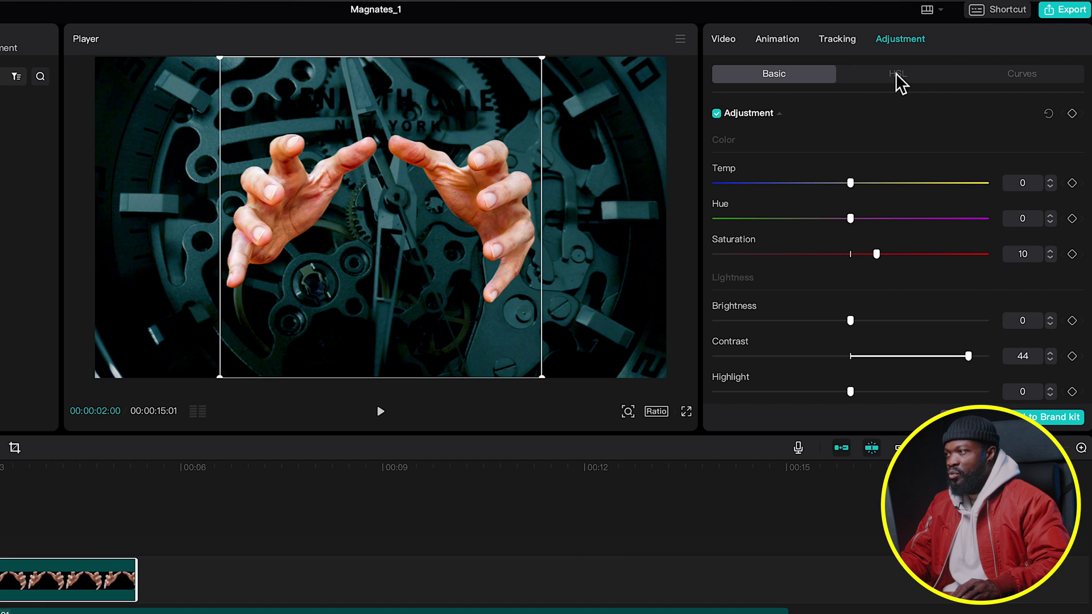
- Shift the orange hue of the hands clip to -23 in the HSL adjustment to redden the skin
click(896, 74)
click(772, 140)
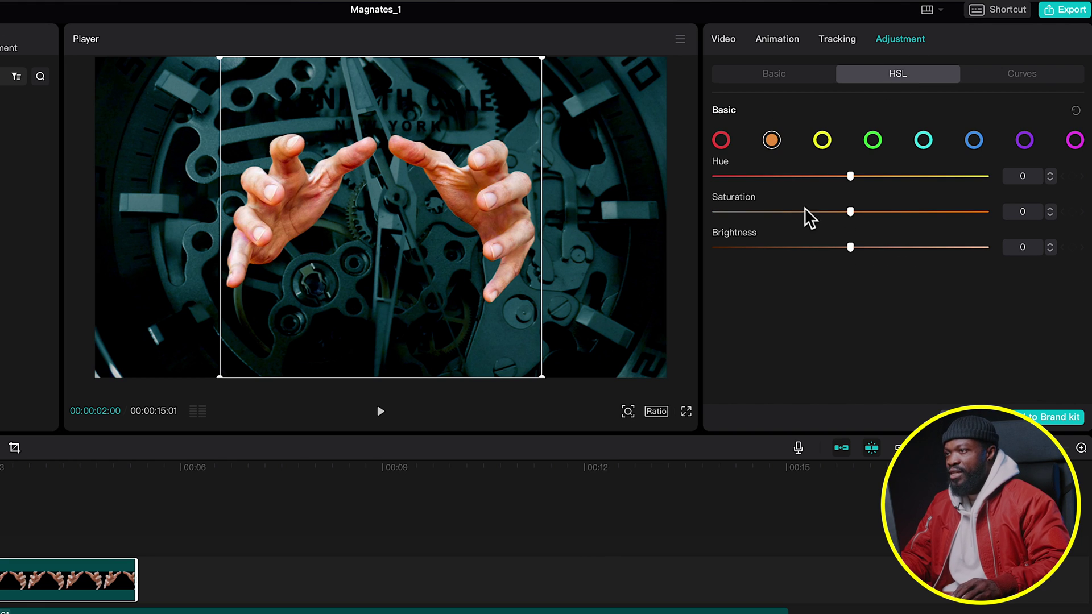
click(851, 176)
drag(853, 176, 825, 176)
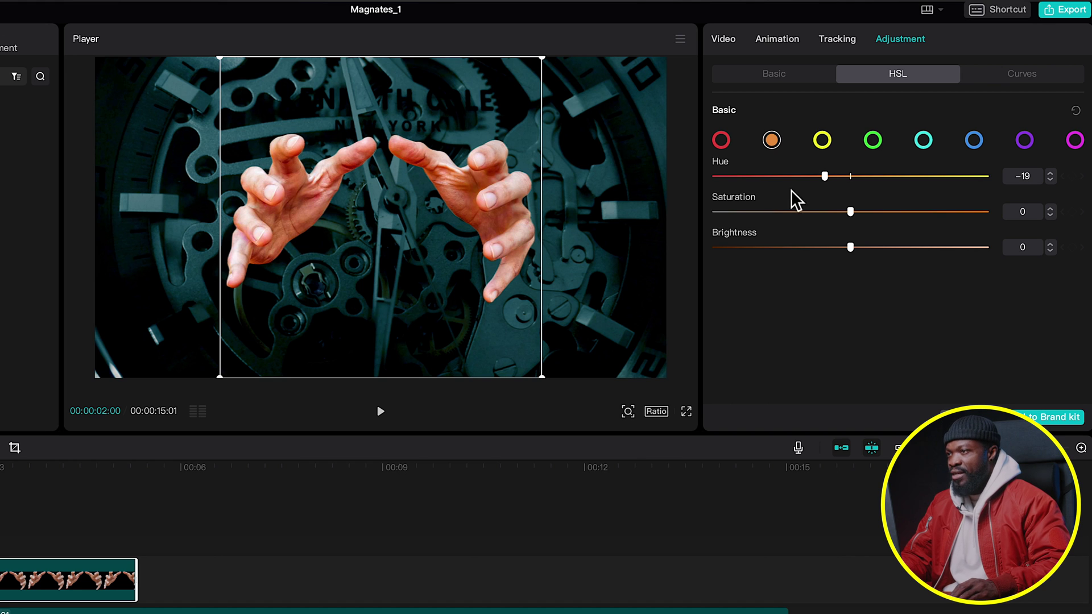
drag(825, 176, 823, 177)
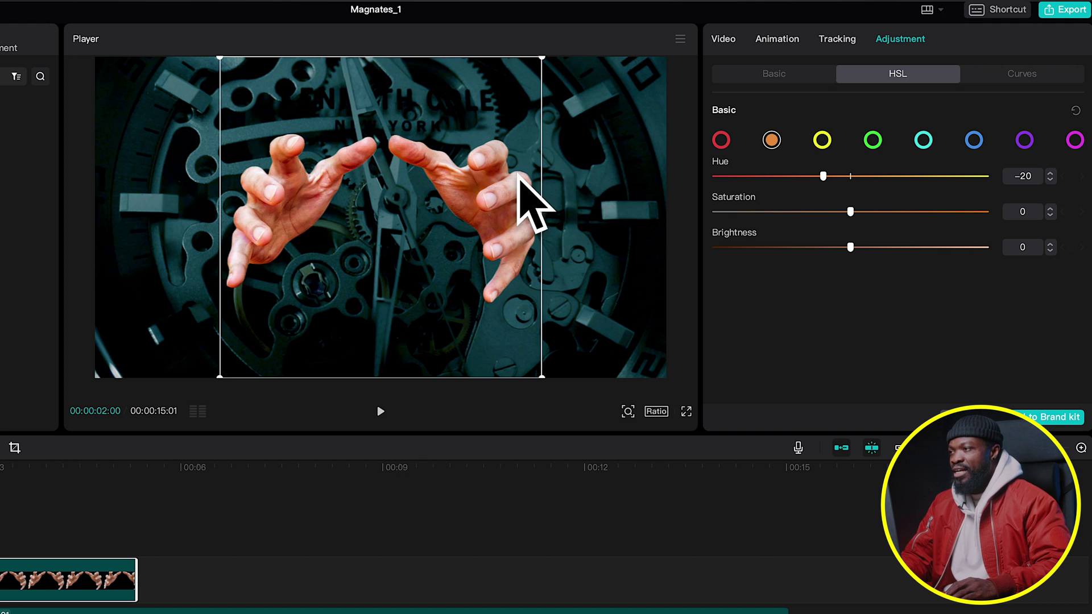
drag(826, 175, 821, 178)
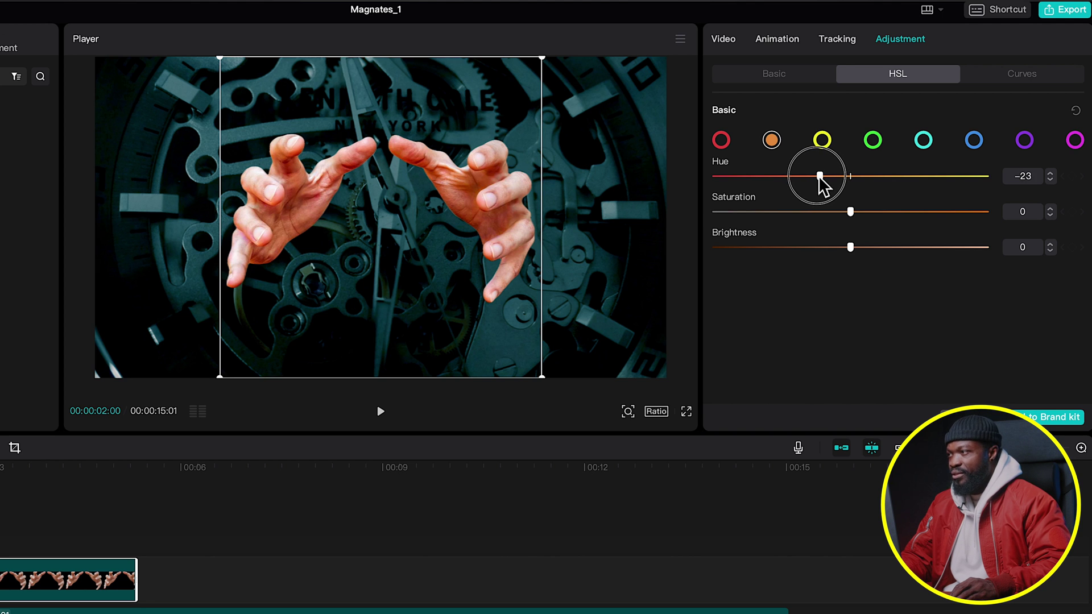
- Sharpen the hands clip to 16 in its basic adjustments
click(774, 73)
scroll(806, 300, down, 3)
scroll(805, 300, down, 2)
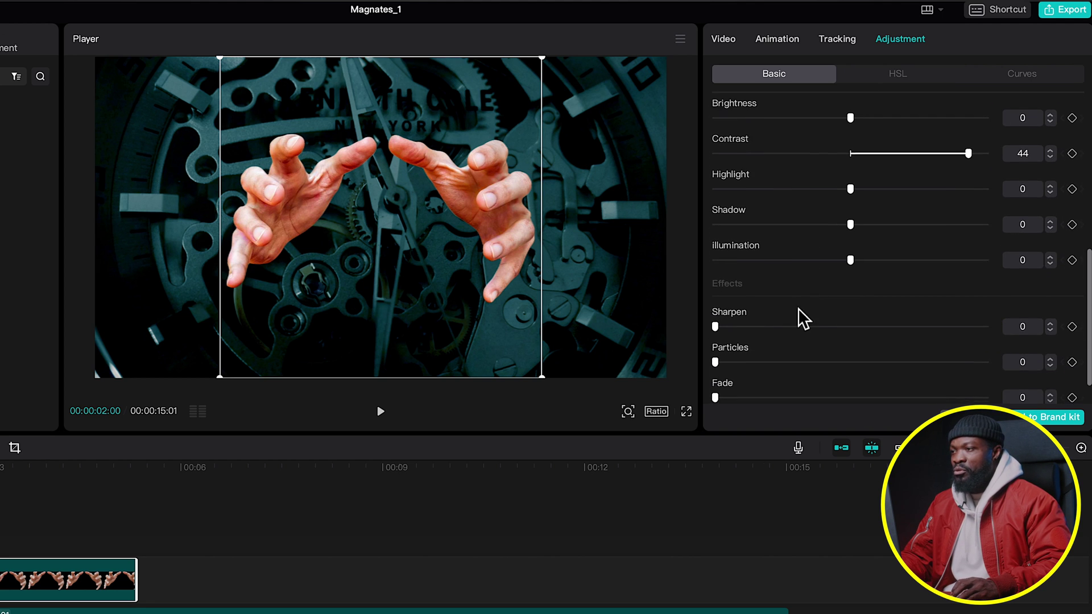
drag(715, 326, 746, 326)
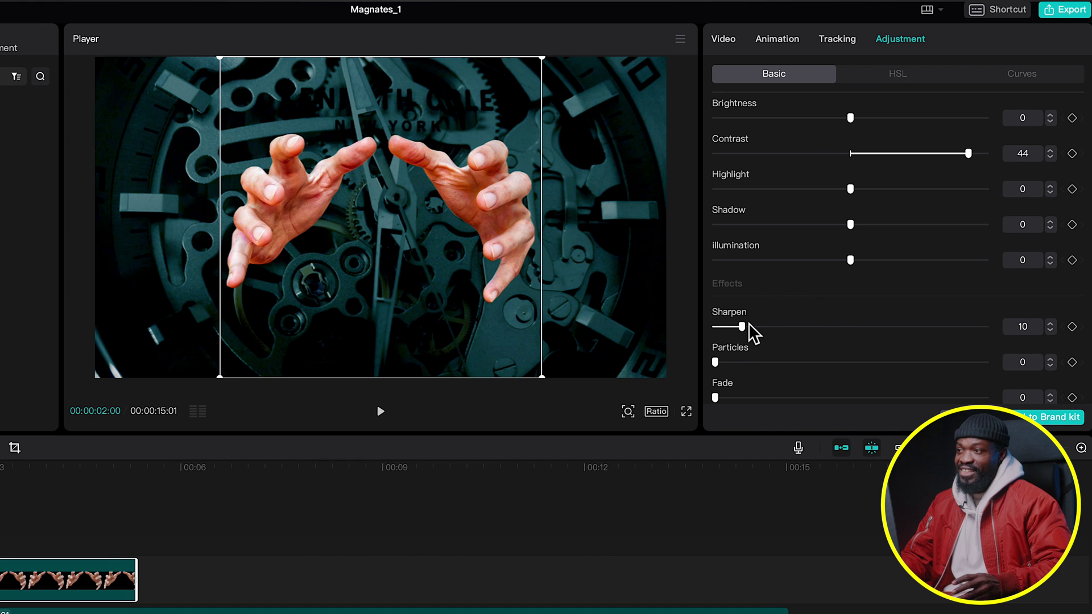
drag(746, 326, 762, 326)
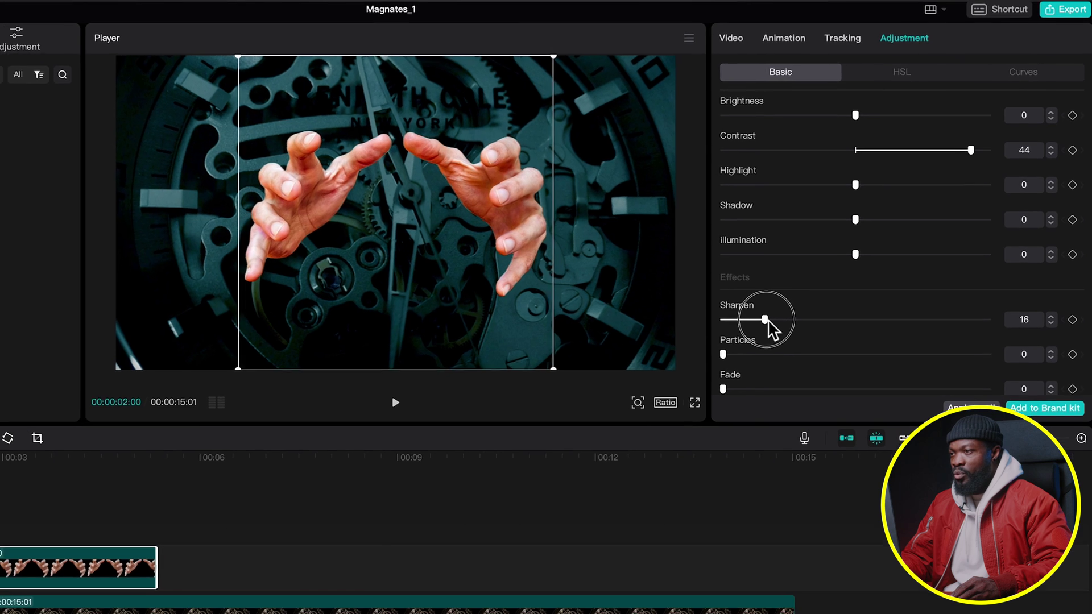
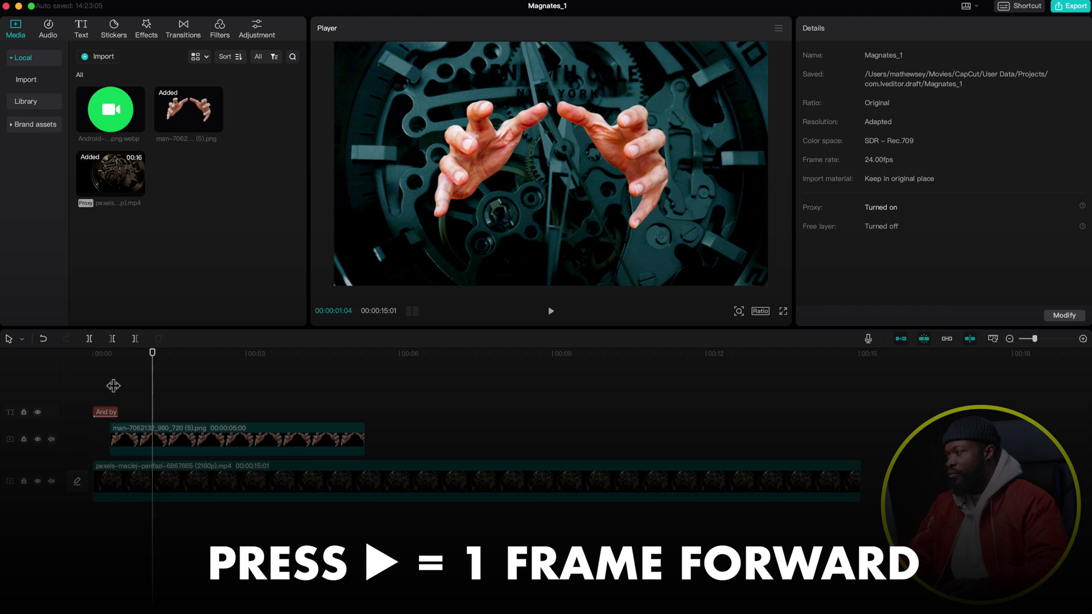
- Keyframe the hands clip's scale at 1% at 00:00:00:08 and 106% at 00:00:01:11, and play back the animation
click(173, 451)
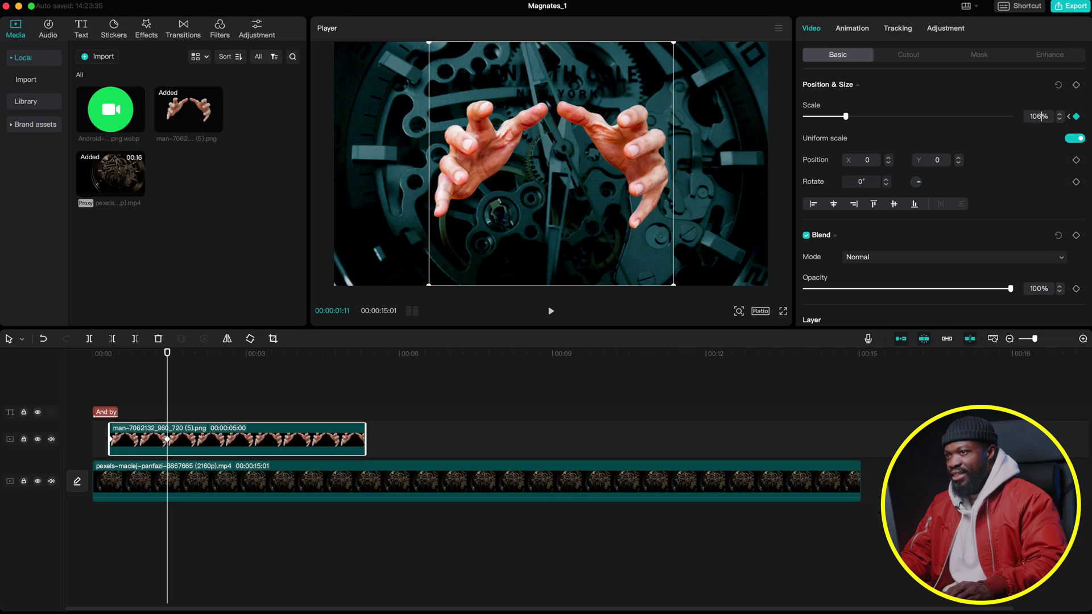
click(1070, 117)
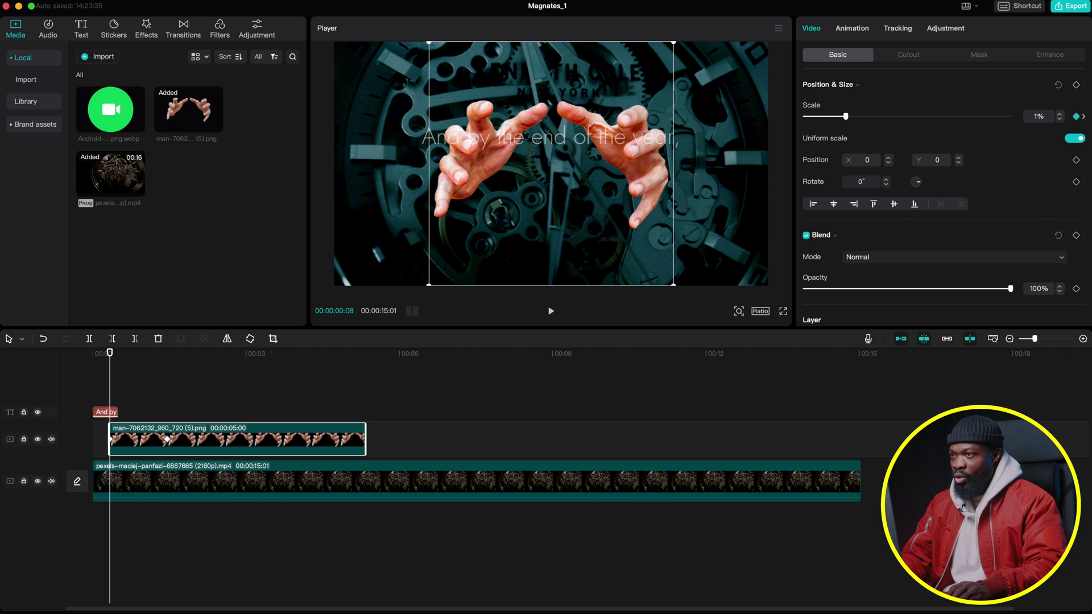
key(Return)
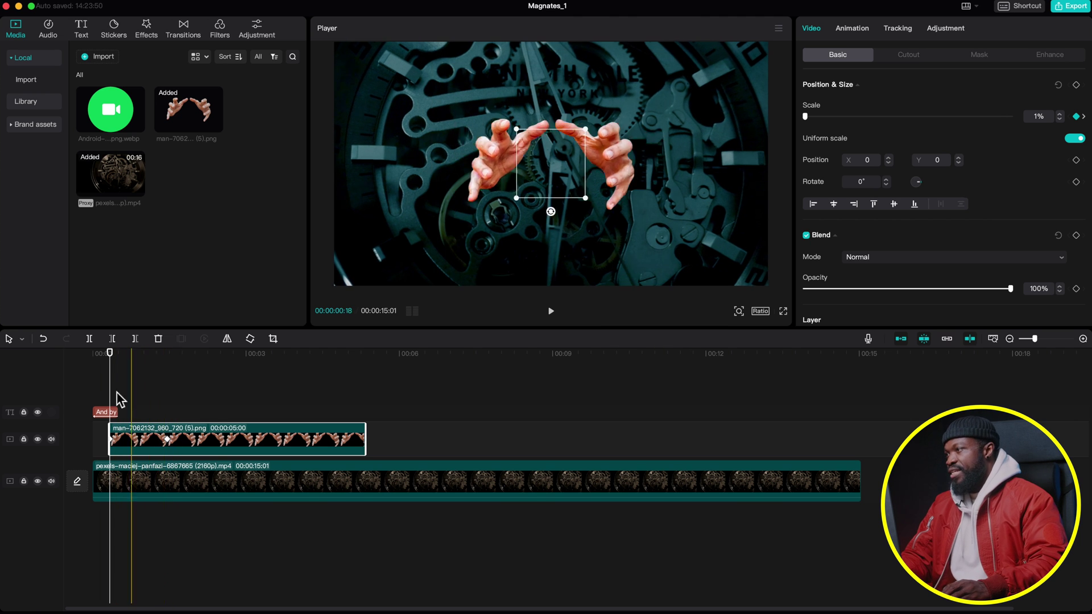
click(96, 387)
key(space)
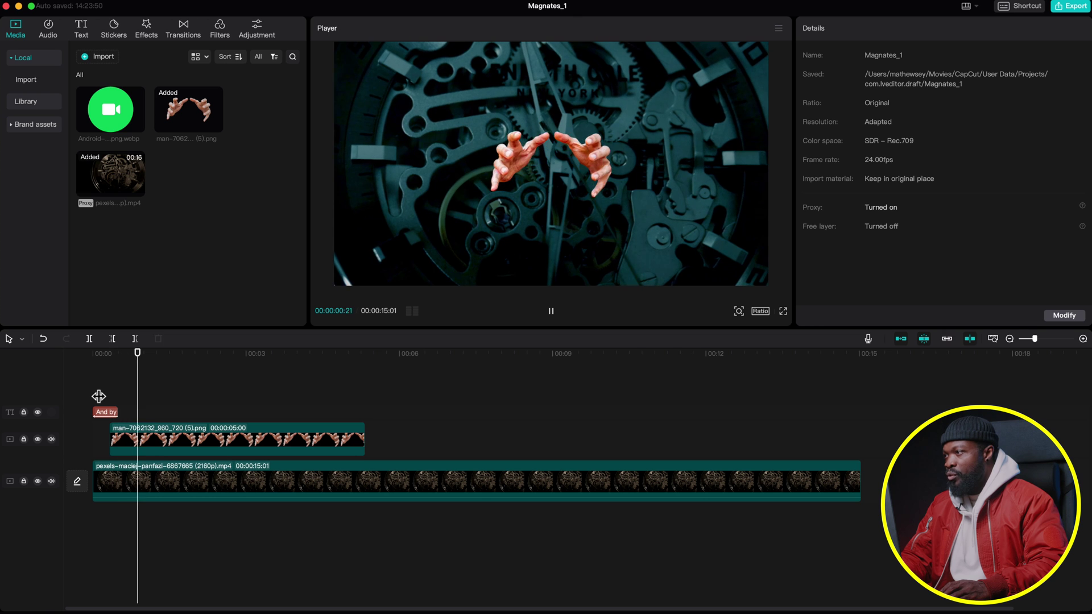
key(space)
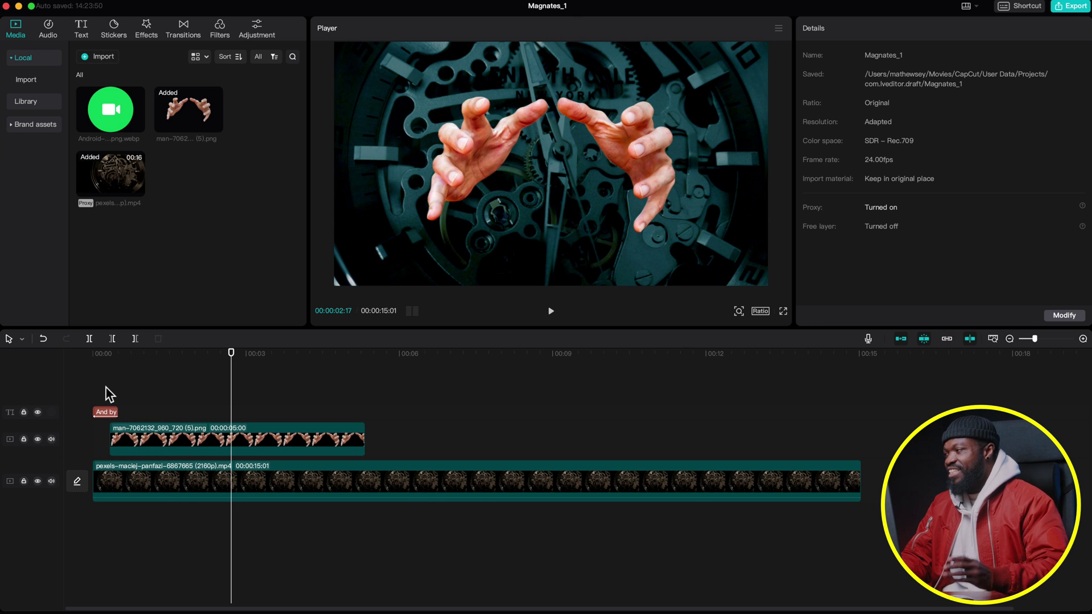
- Show the hands clip's keyframe animation on the timeline and expand its scale graph
right_click(145, 439)
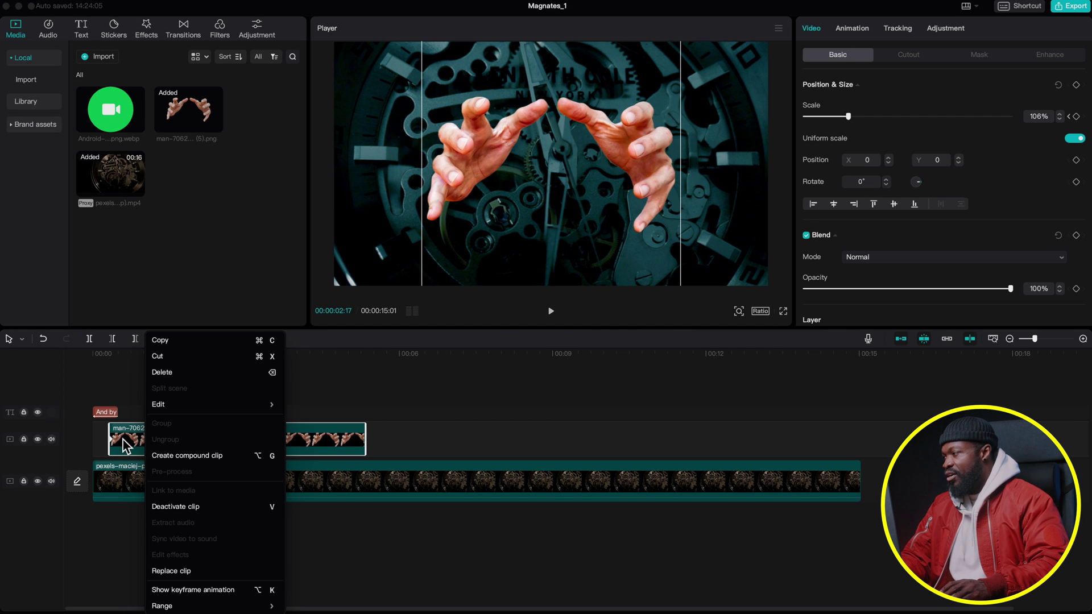
click(217, 590)
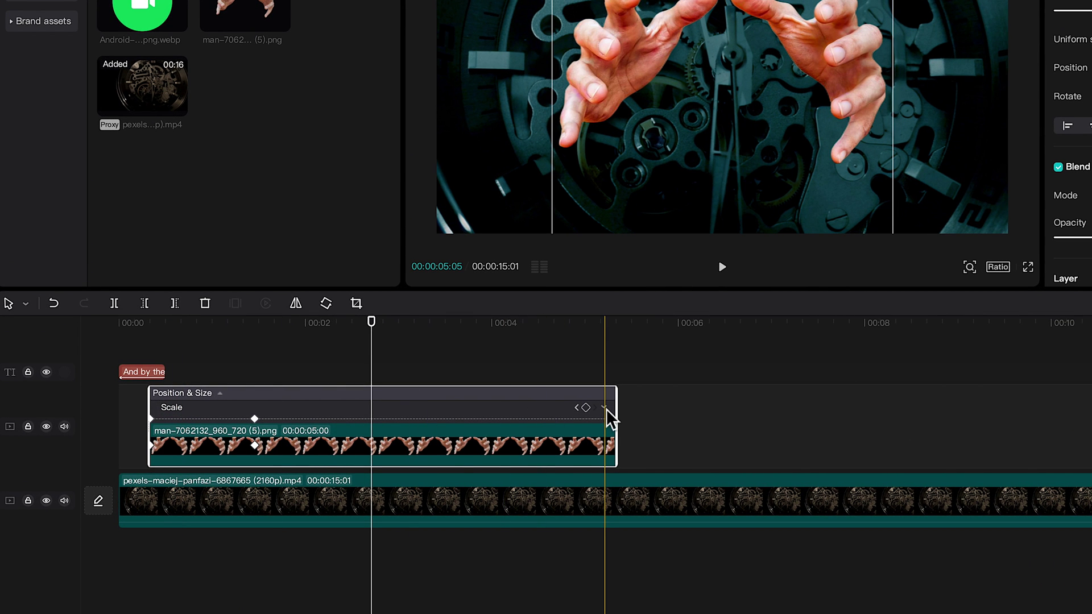
click(605, 408)
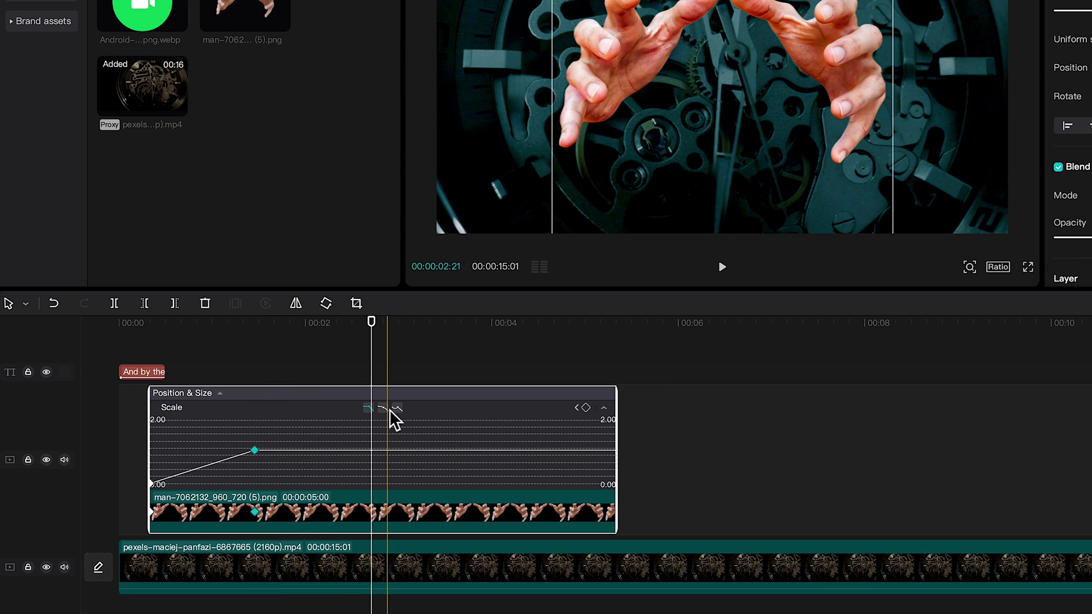
- Apply the smooth curve preset to the hands' scale graph and reshape both keyframe handles for a fast rise that eases out
scroll(381, 410, right, 2)
click(344, 408)
scroll(348, 412, left, 2)
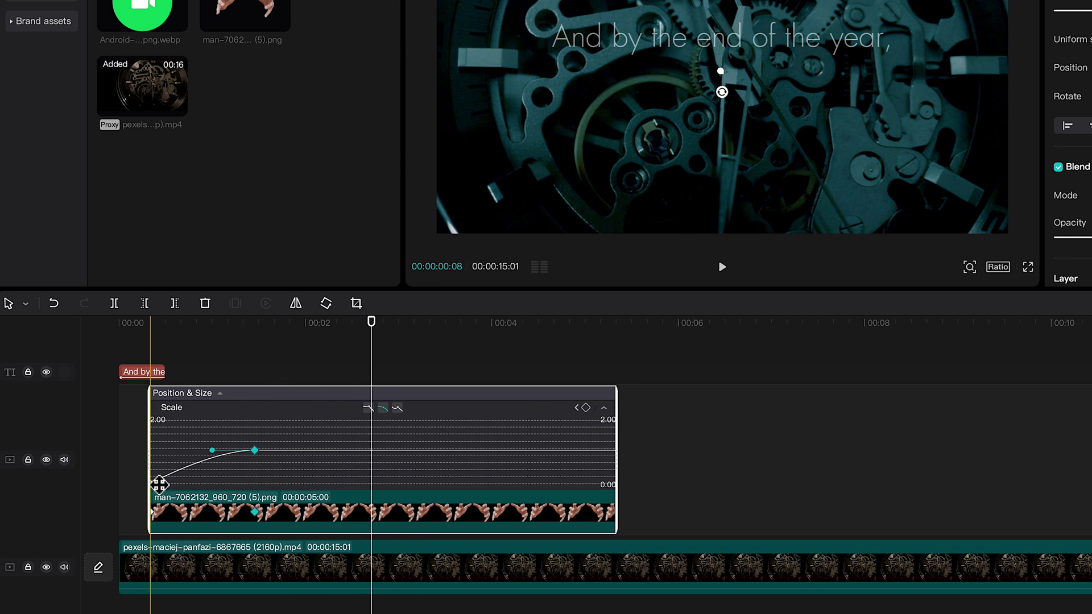
click(154, 487)
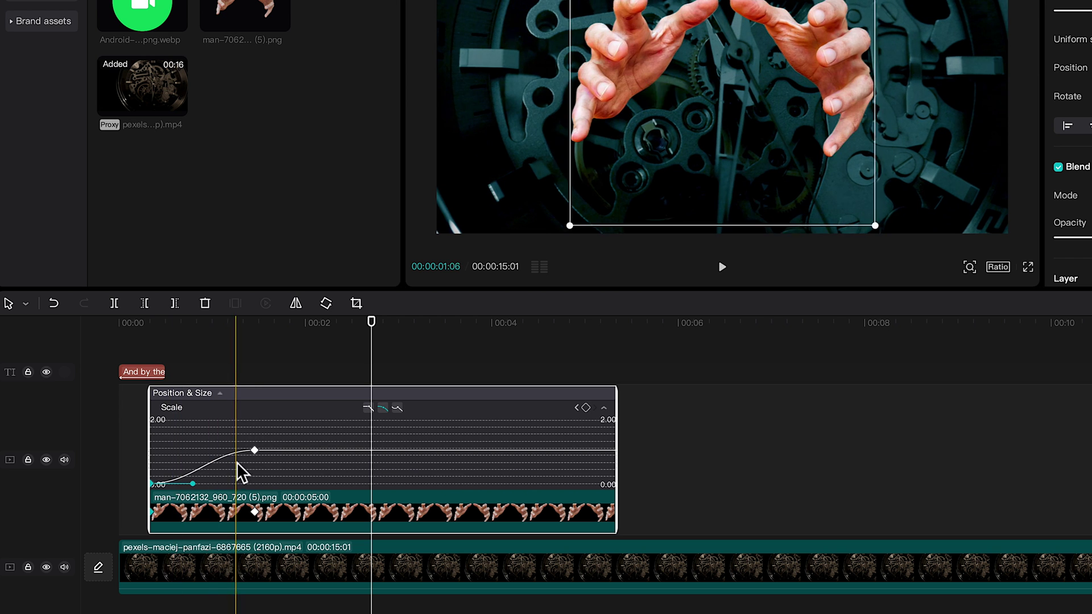
drag(260, 453, 196, 450)
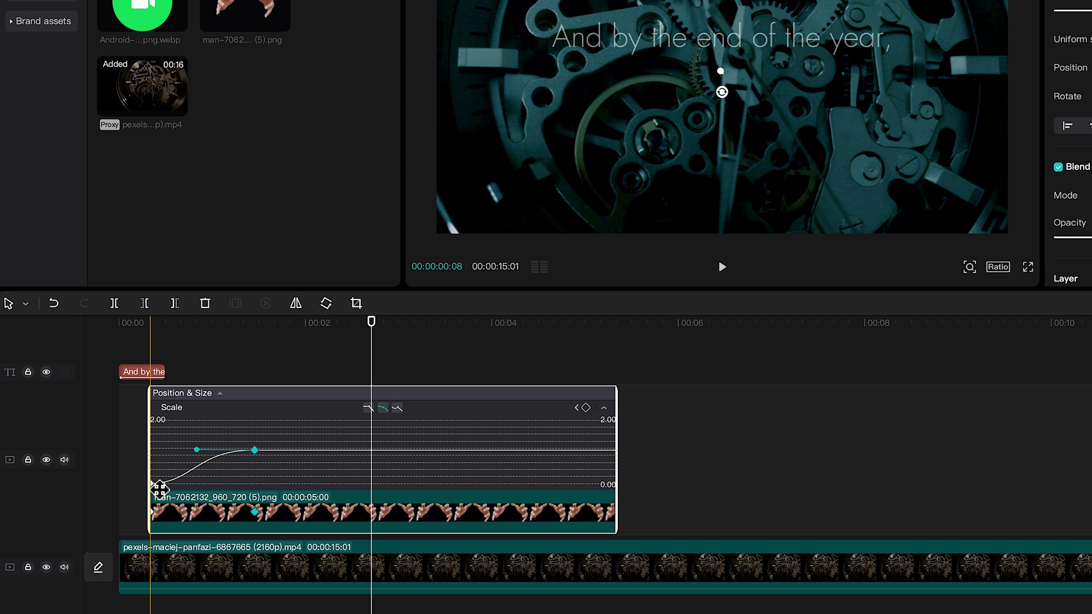
drag(159, 487, 174, 457)
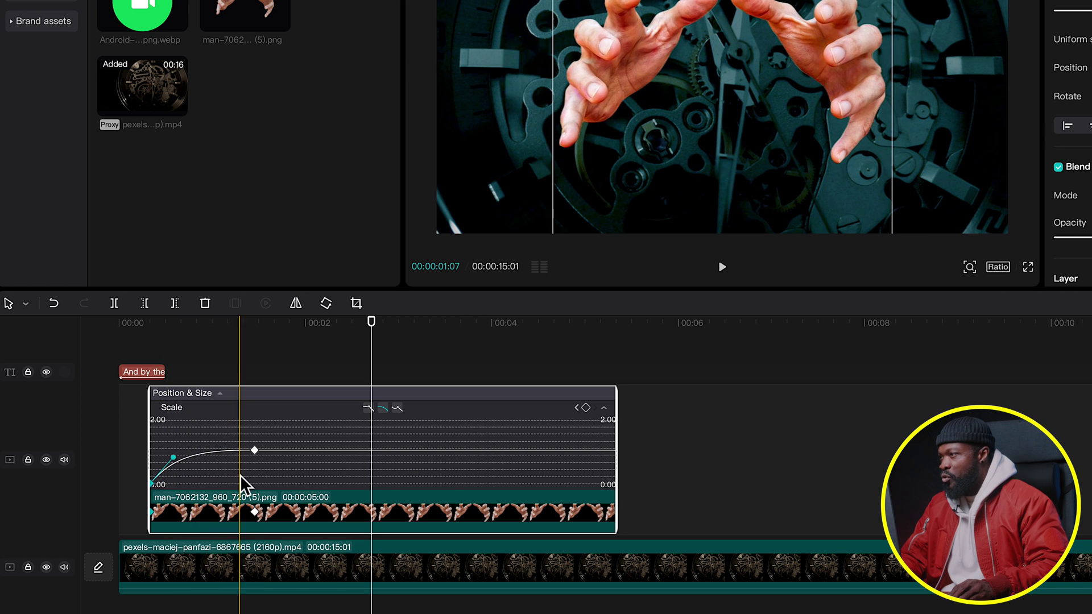
- Play back the hands' eased scale-in animation from the start of the timeline
click(130, 458)
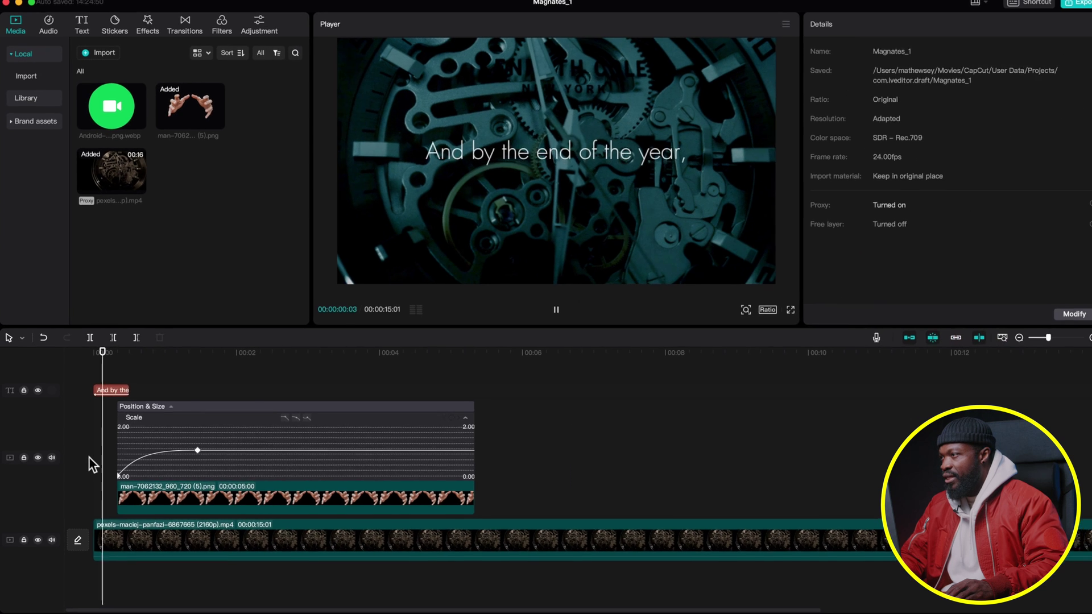
key(space)
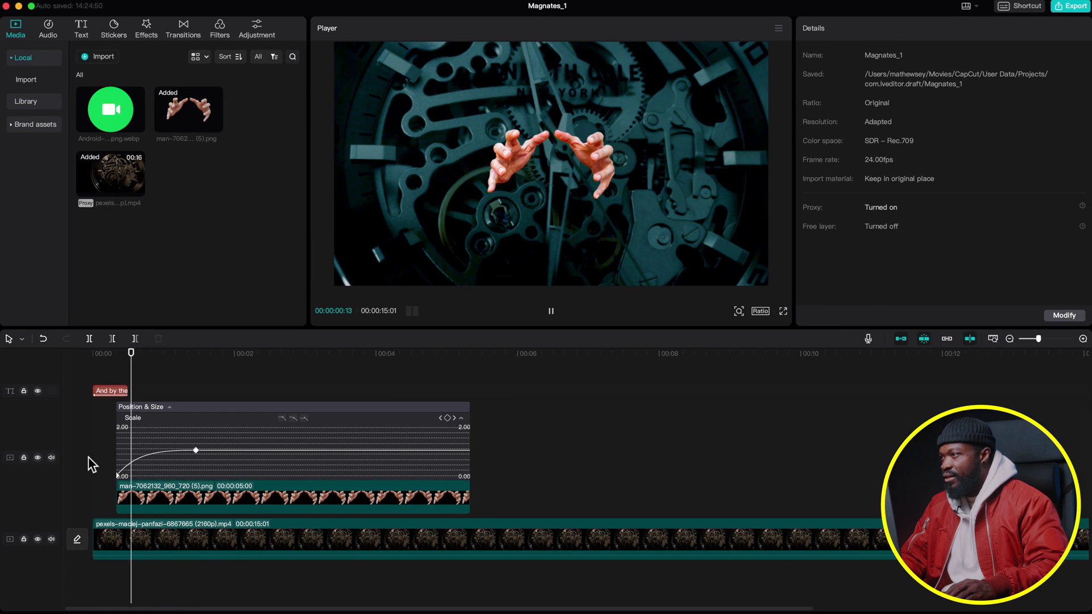
key(space)
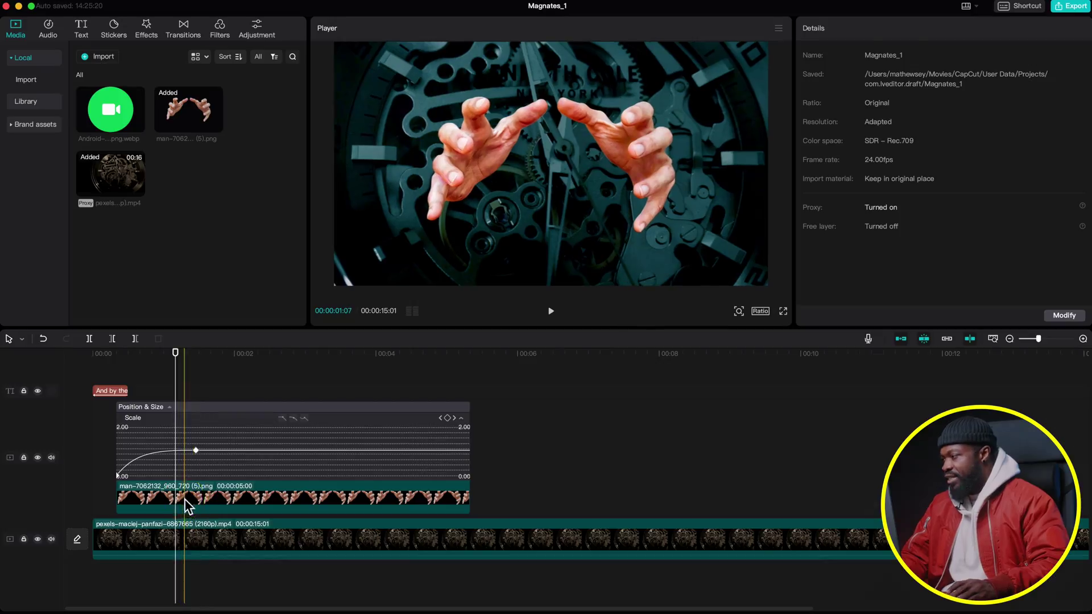
- Hide the hands clip's keyframe animation on the timeline and play back the sequence from the start
right_click(188, 505)
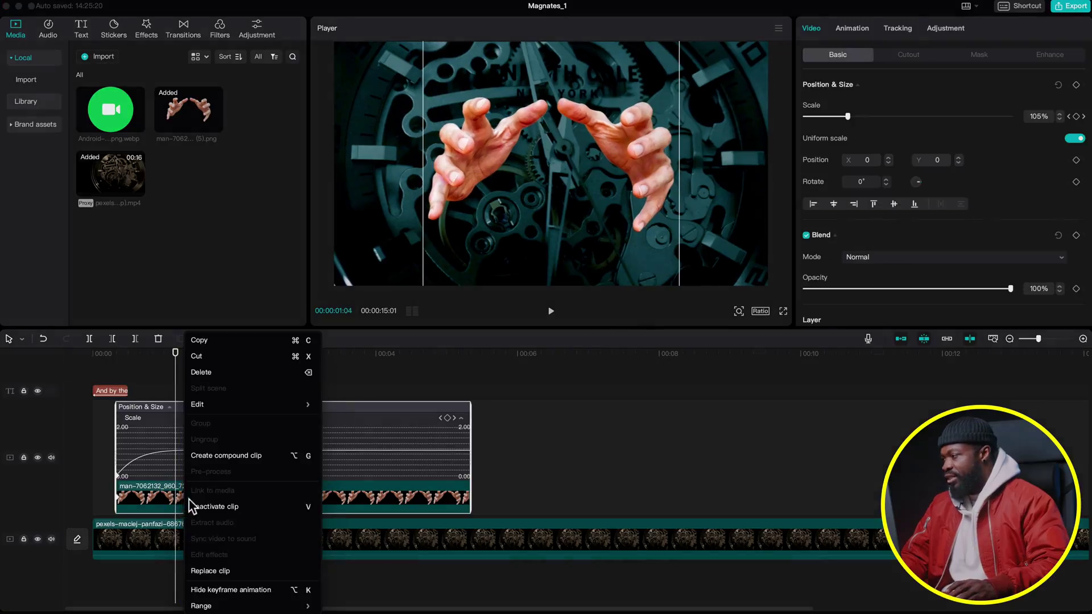
click(230, 592)
click(83, 403)
key(space)
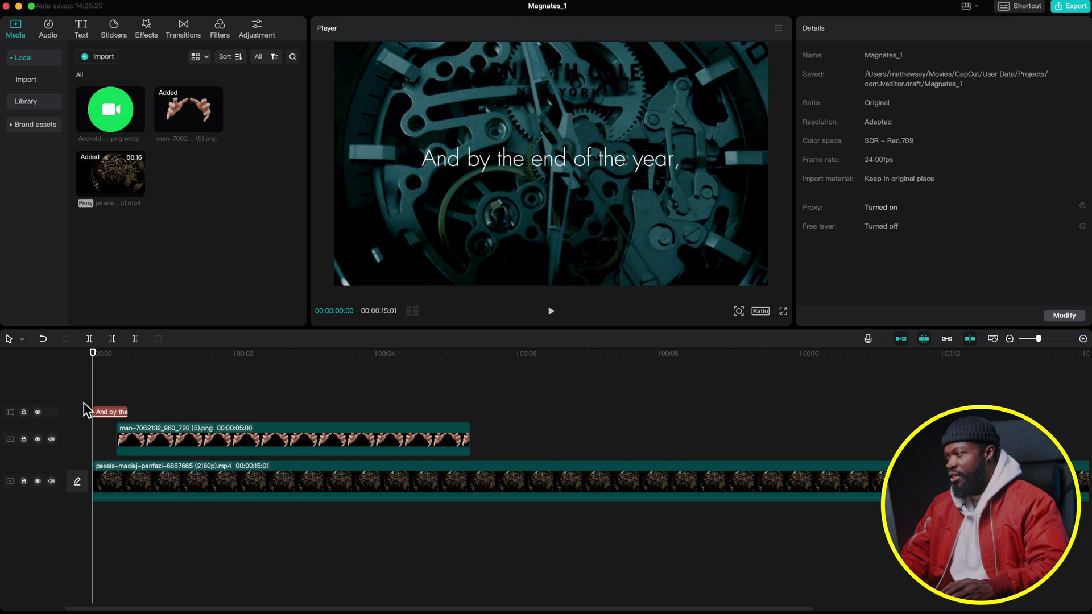
key(space)
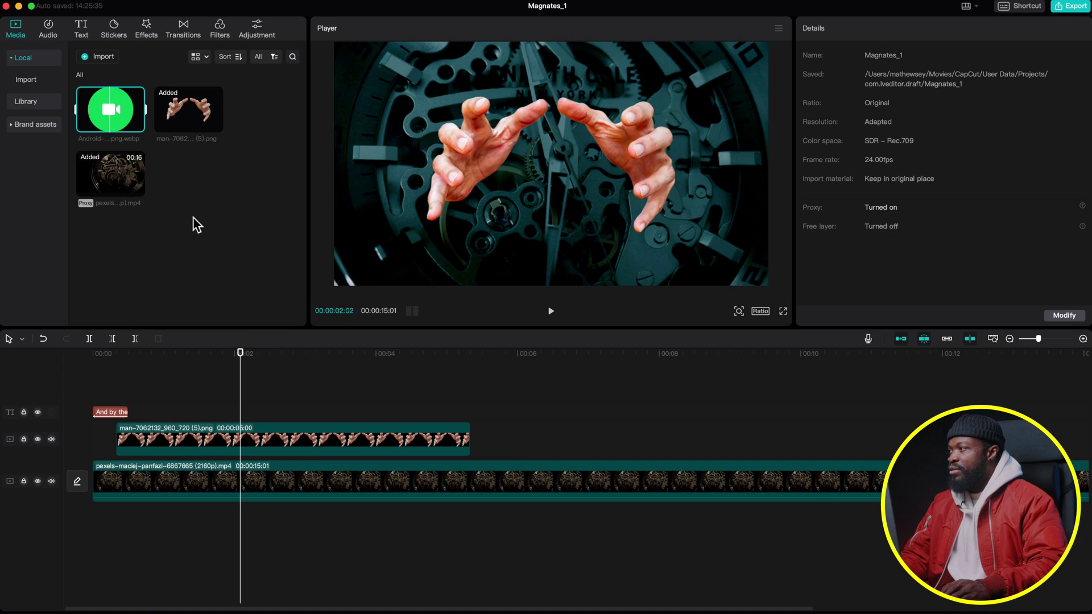
- Switch to Google, search images for "video call png" and pick the green WhatsApp Video Calling icon from StickPNG for saving
click(113, 105)
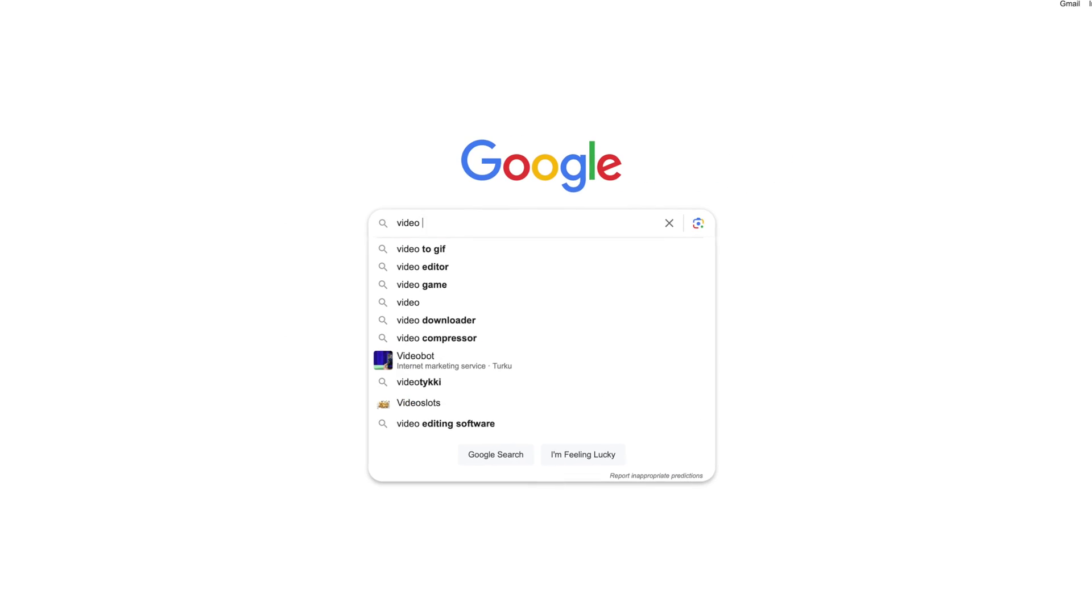
text(call pn)
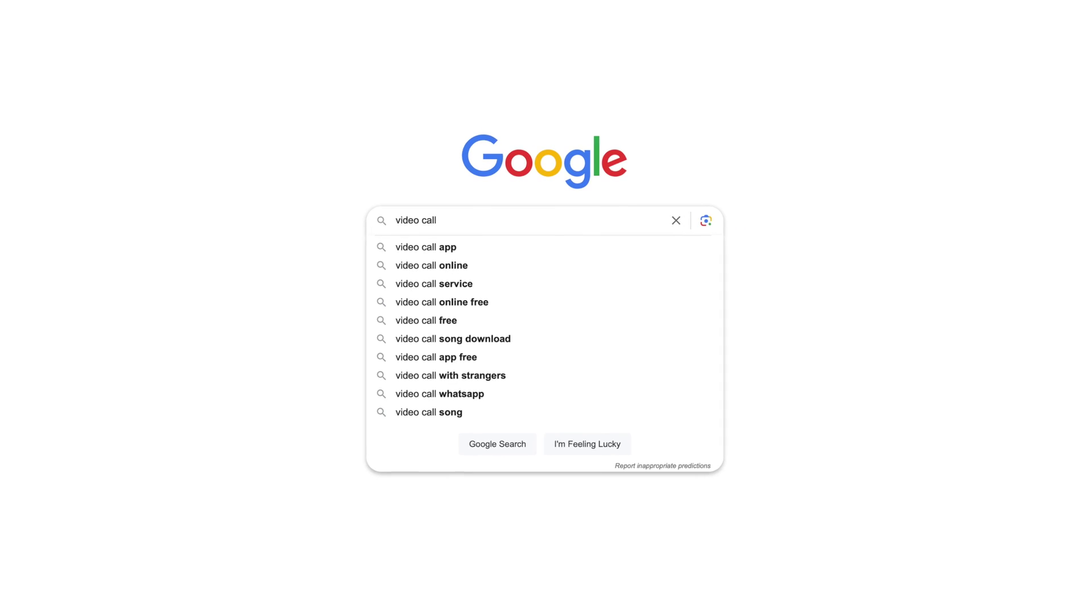
text(g)
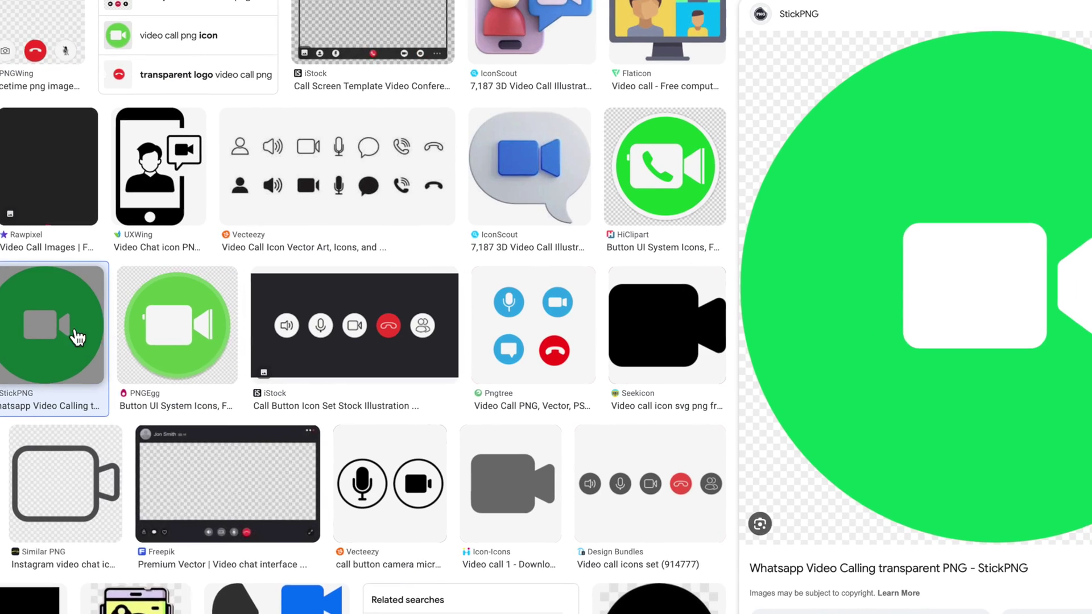
right_click(67, 325)
- Place Android-Button.png.webp above the hands clip in CapCut and chroma-key out its green circle at strength 46
drag(111, 110, 173, 414)
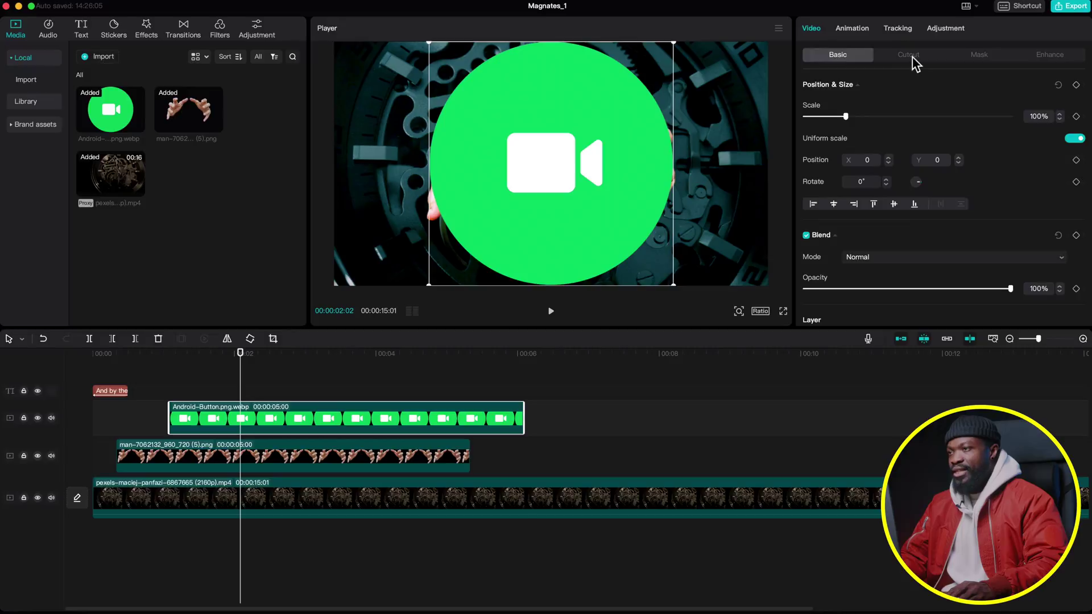
click(912, 57)
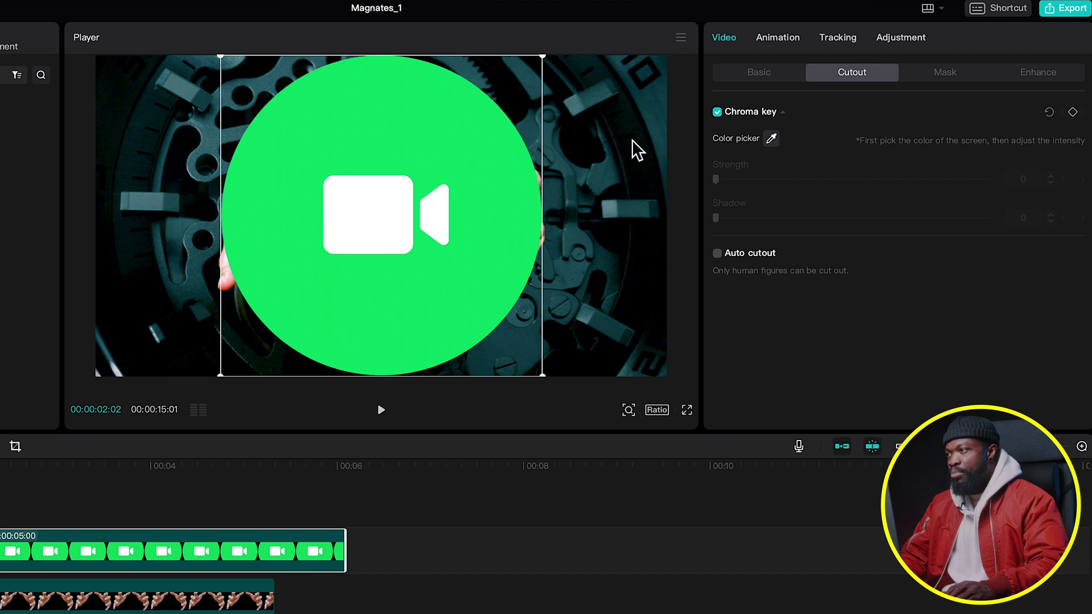
click(387, 121)
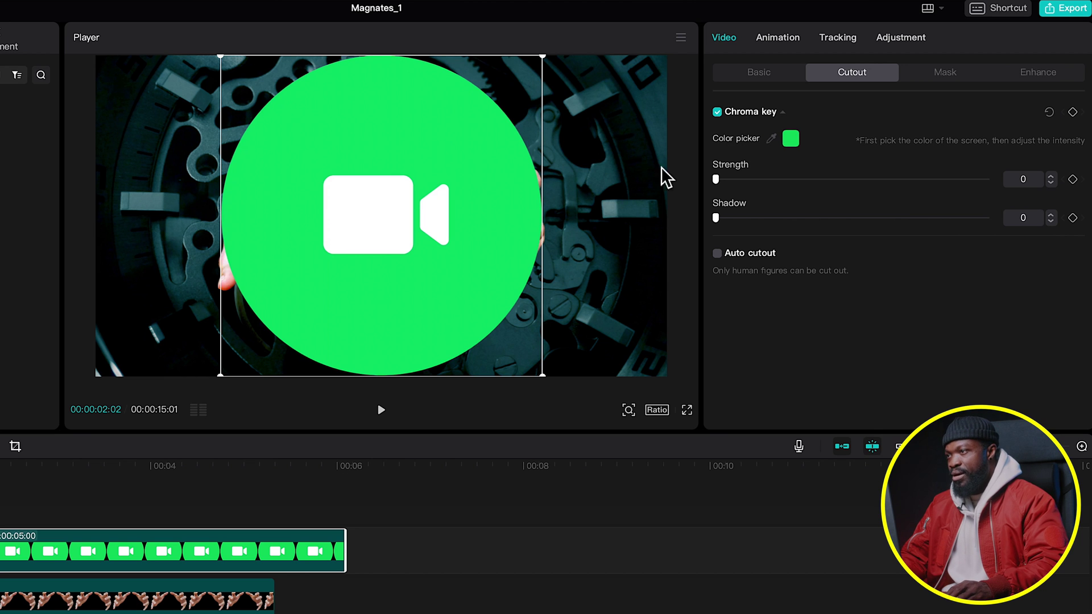
drag(717, 177, 847, 179)
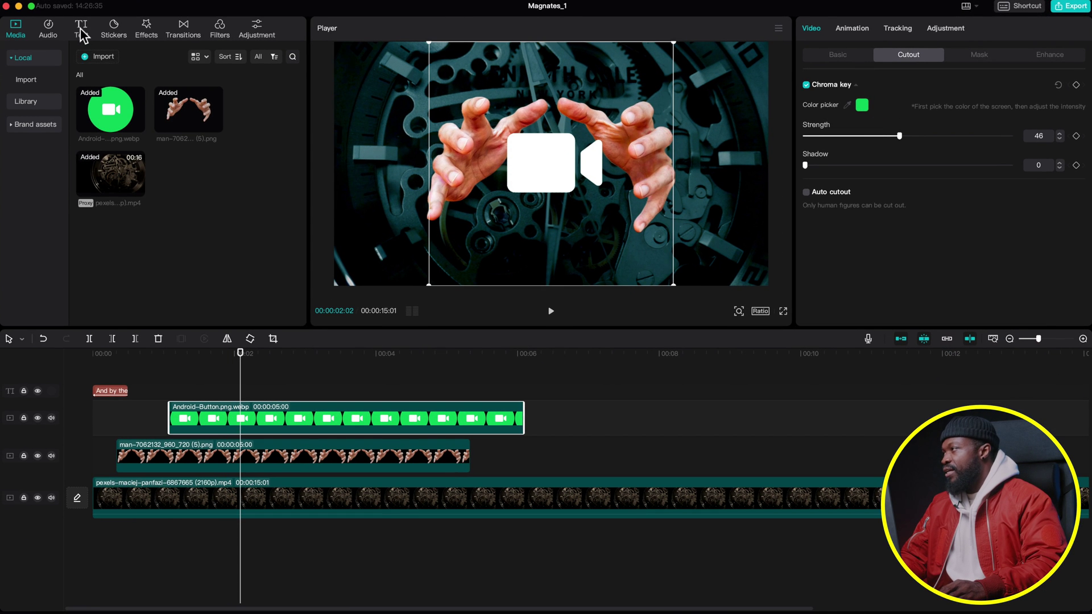
- Add a default text clip above the video call icon and extend it to the icon clip's end
click(82, 34)
drag(97, 86, 173, 409)
drag(382, 407, 524, 407)
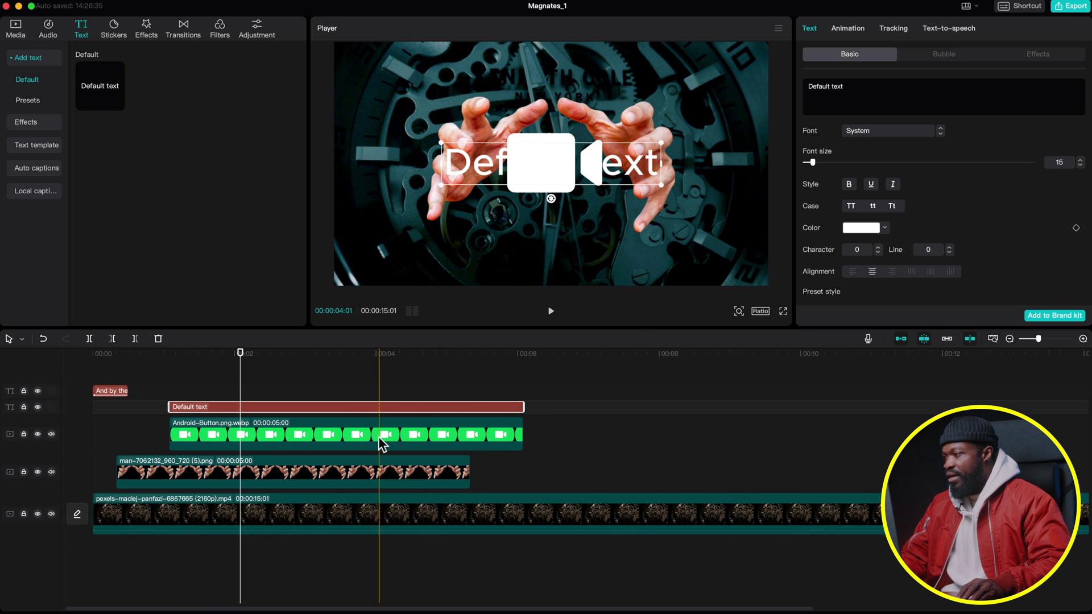
click(341, 434)
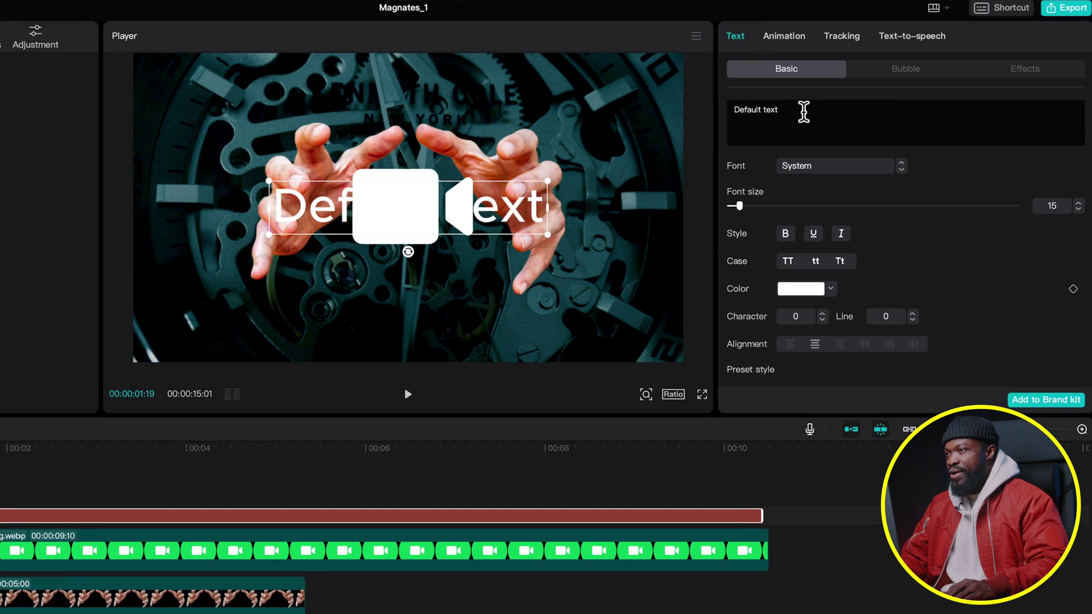
- Replace the default text with a single period, move it upward in the preview and scale it to 500%
click(861, 86)
key(ctrl+a)
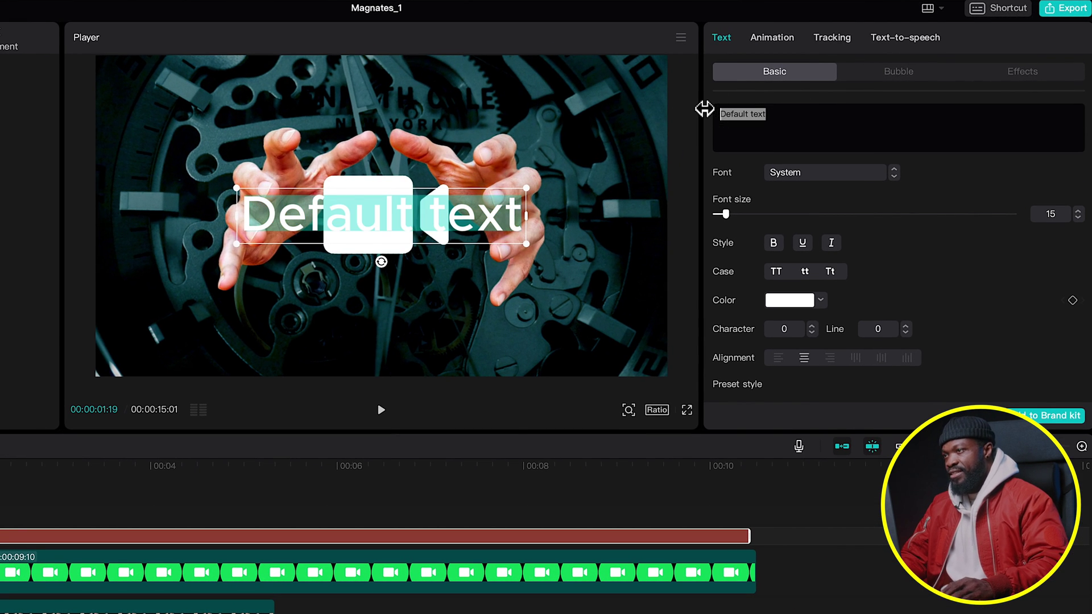
key(BackSpace)
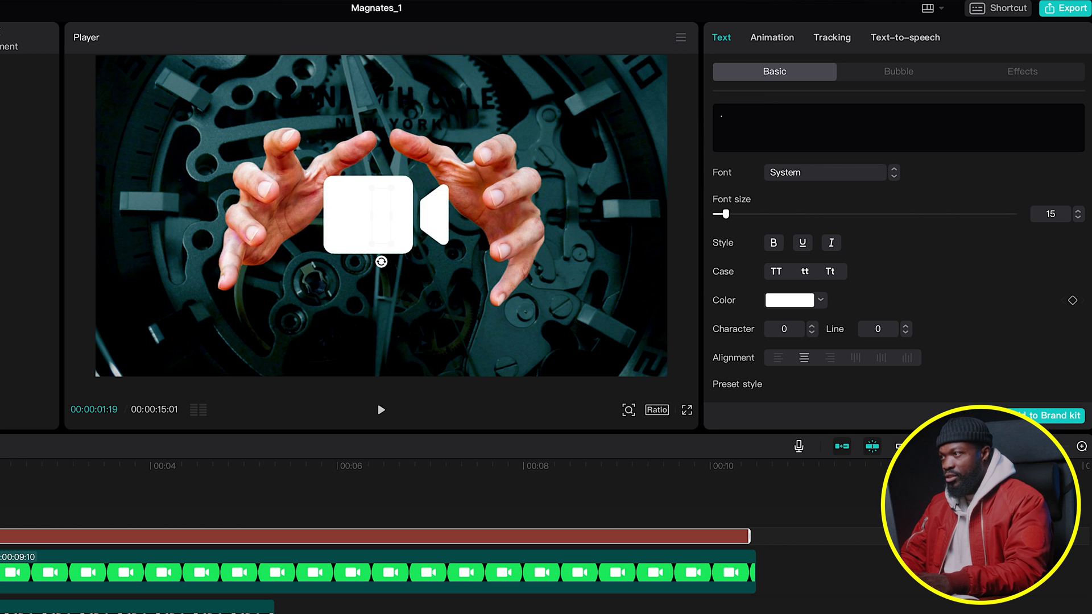
drag(377, 213, 380, 138)
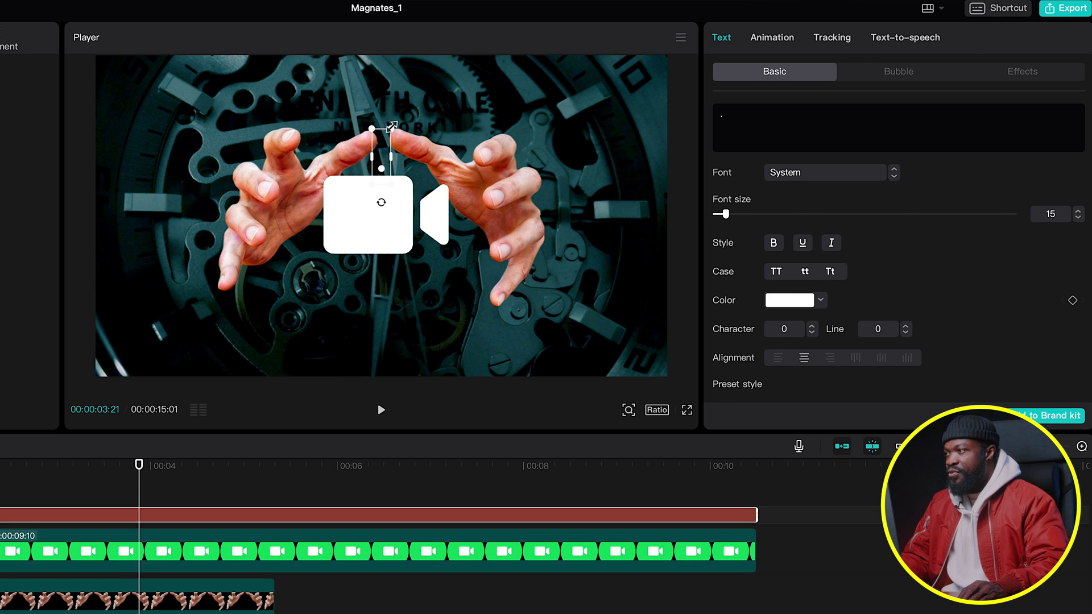
drag(393, 126, 749, 45)
drag(382, 157, 386, 88)
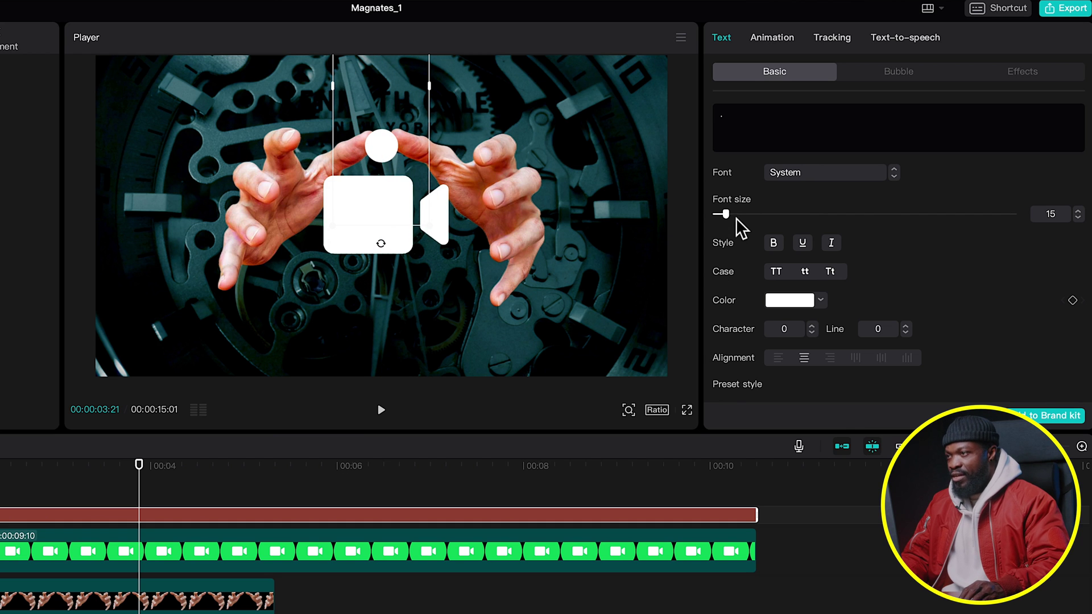
- Set the period's font size to 91 and center the resulting circle over the camera icon between the hands
drag(726, 214, 790, 215)
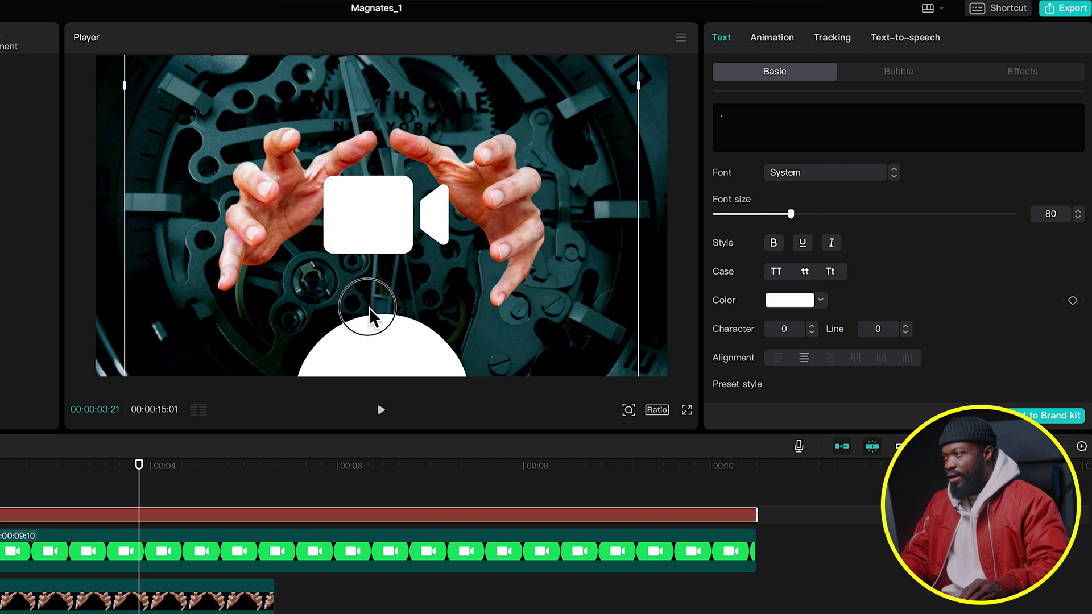
drag(378, 207, 374, 129)
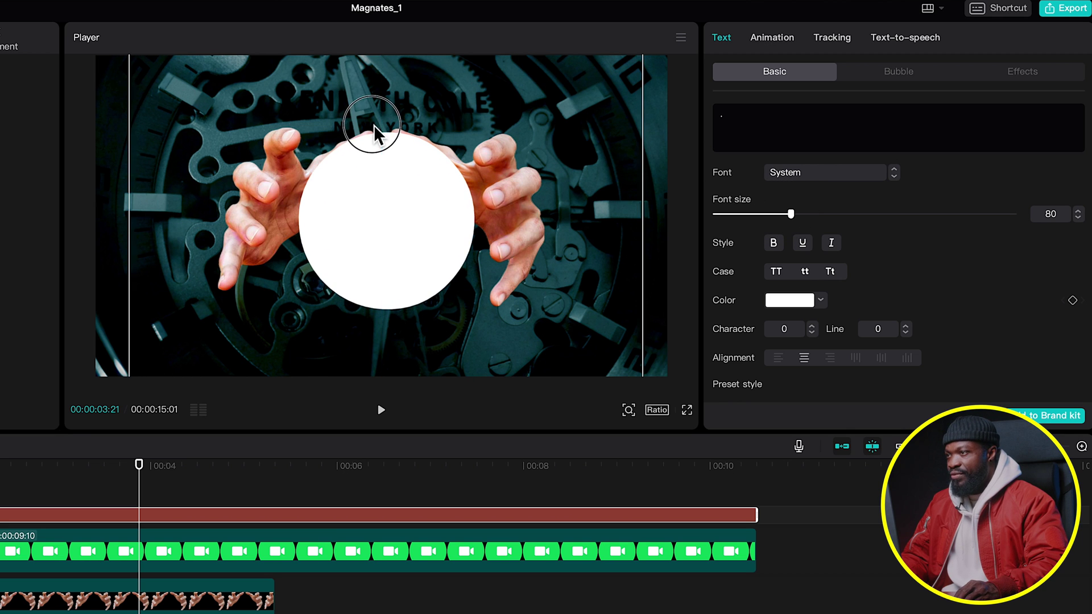
drag(792, 214, 803, 214)
drag(343, 287, 337, 264)
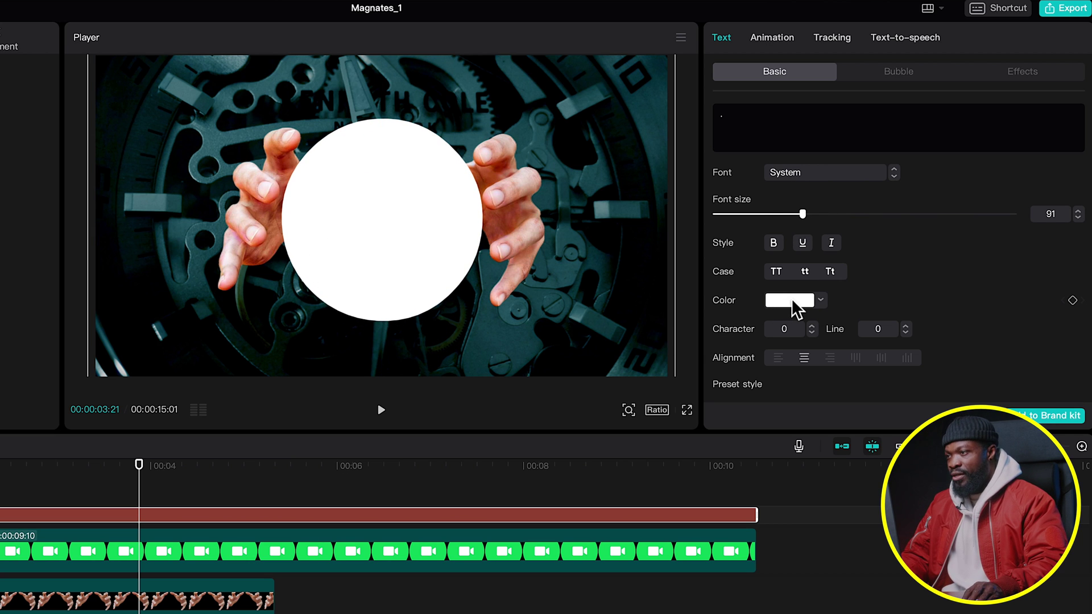
- Color the circle mint green, about 50E6BB, and lower its opacity to 44%
click(792, 302)
click(821, 429)
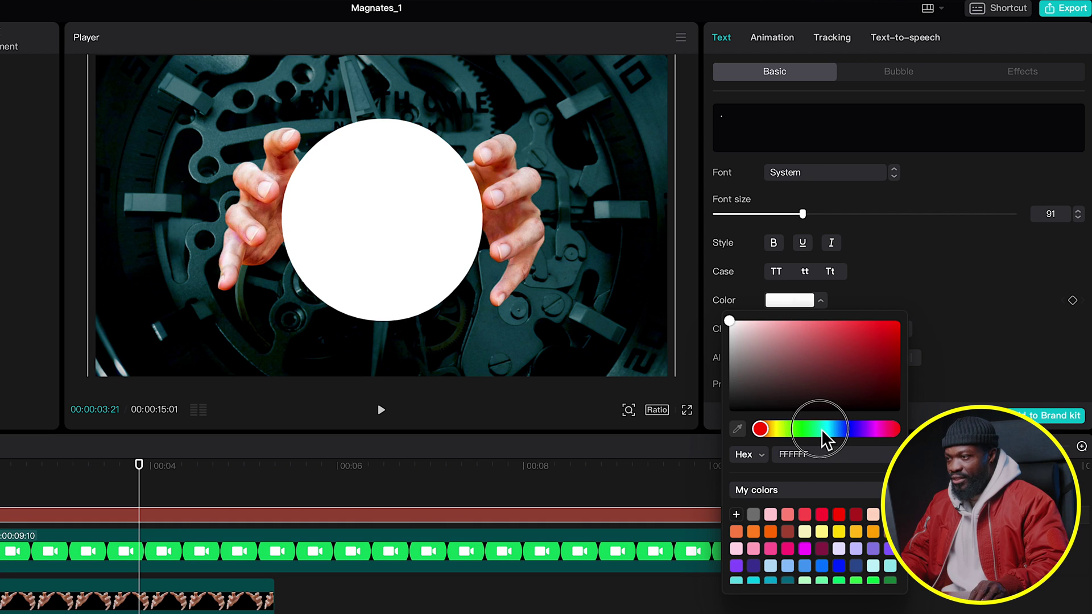
drag(810, 430, 830, 433)
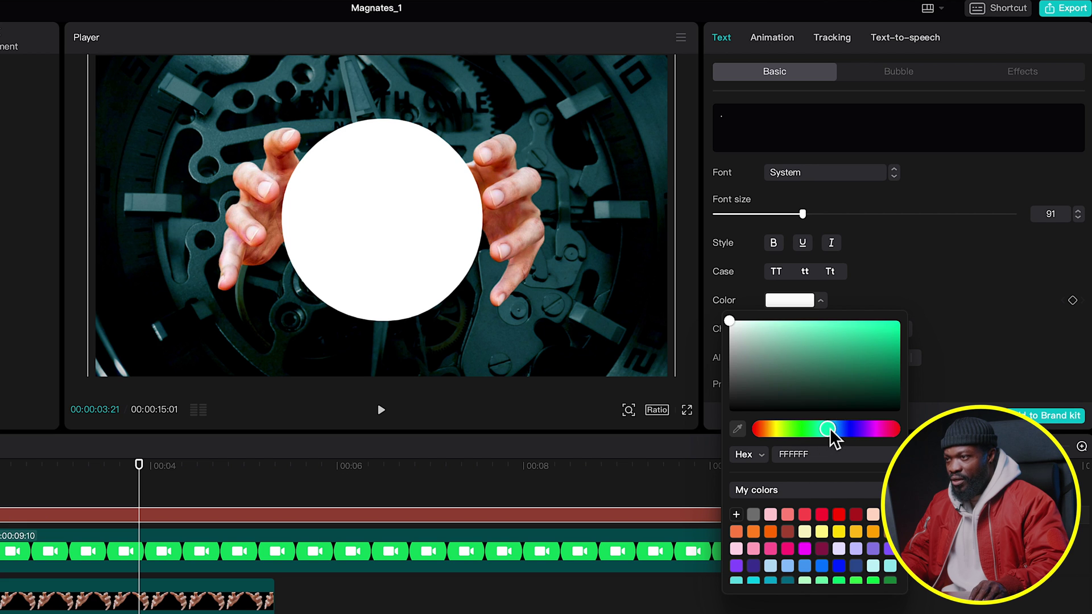
click(846, 329)
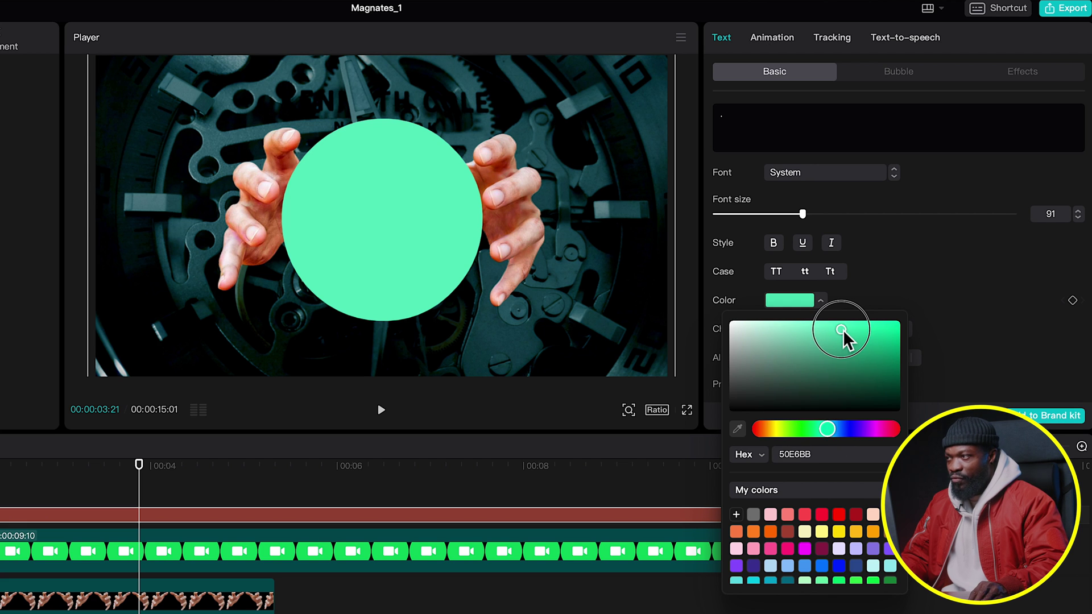
scroll(855, 342, down, 10)
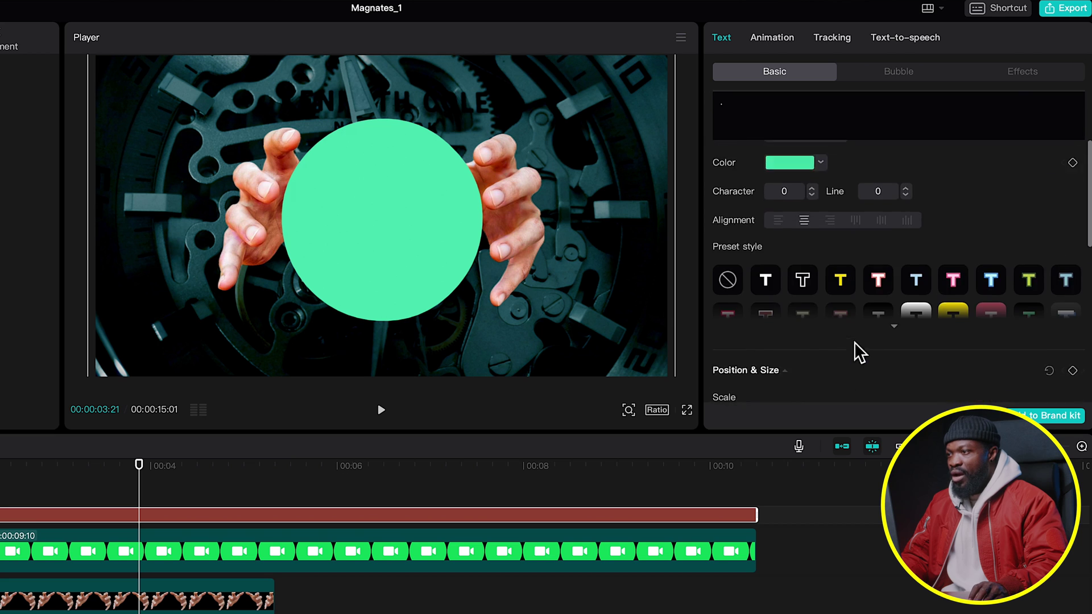
click(844, 322)
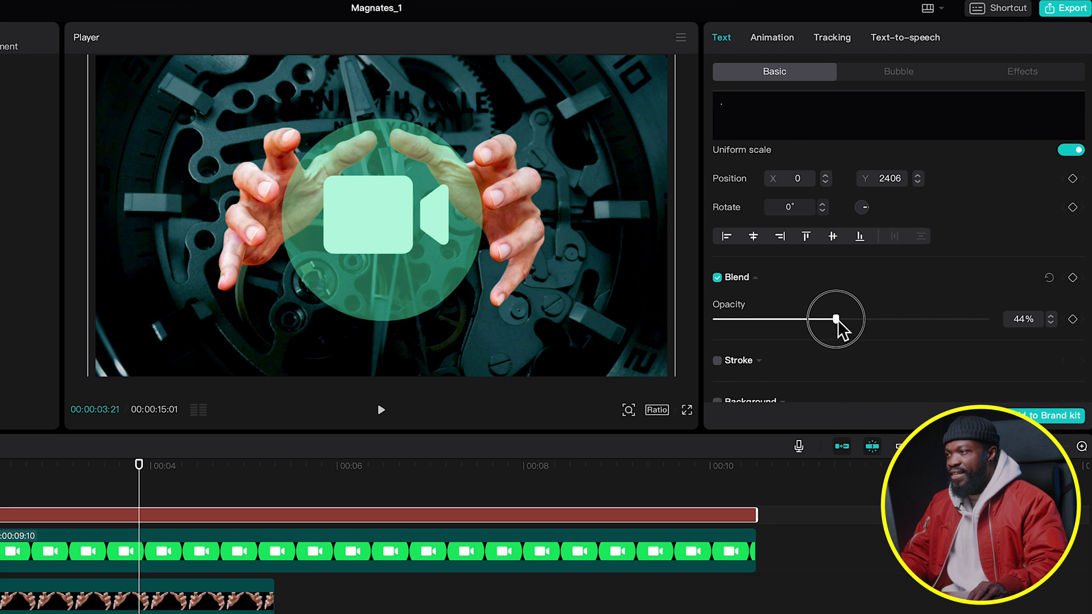
- Nudge the green circle up to position Y 2419 and slightly enlarge the white camera icon
scroll(834, 321, up, 3)
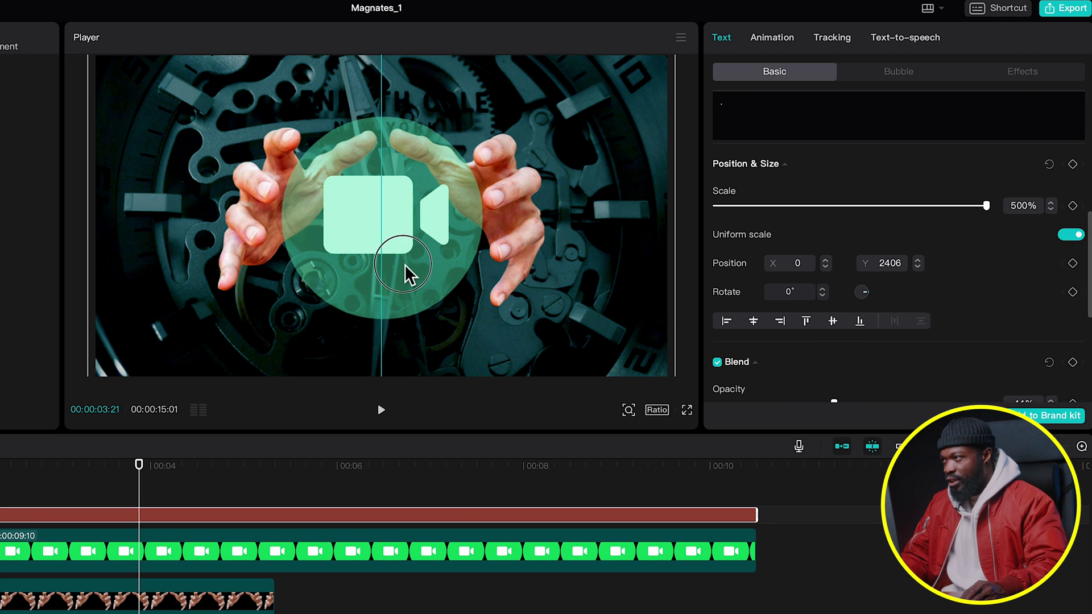
drag(403, 264, 405, 263)
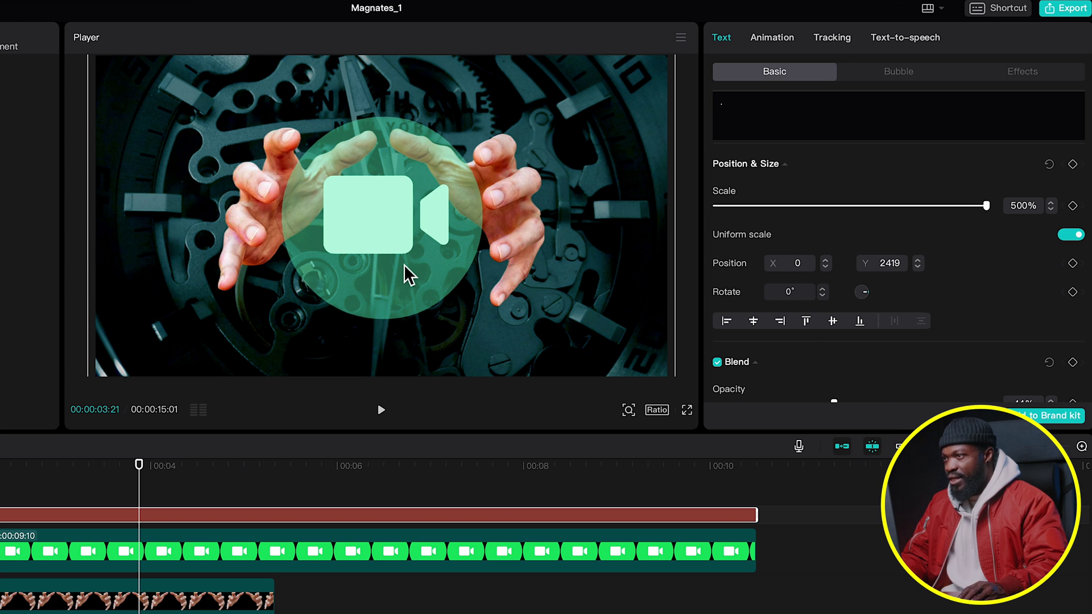
click(416, 271)
click(147, 514)
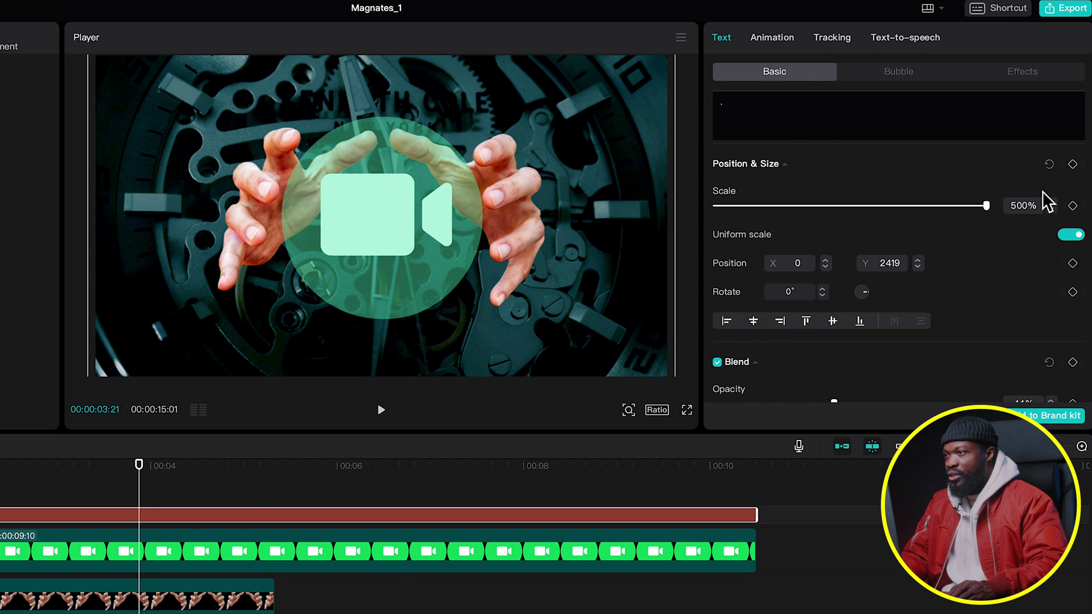
- Raise the green circle's opacity to 81%
scroll(860, 261, down, 3)
drag(835, 254, 936, 254)
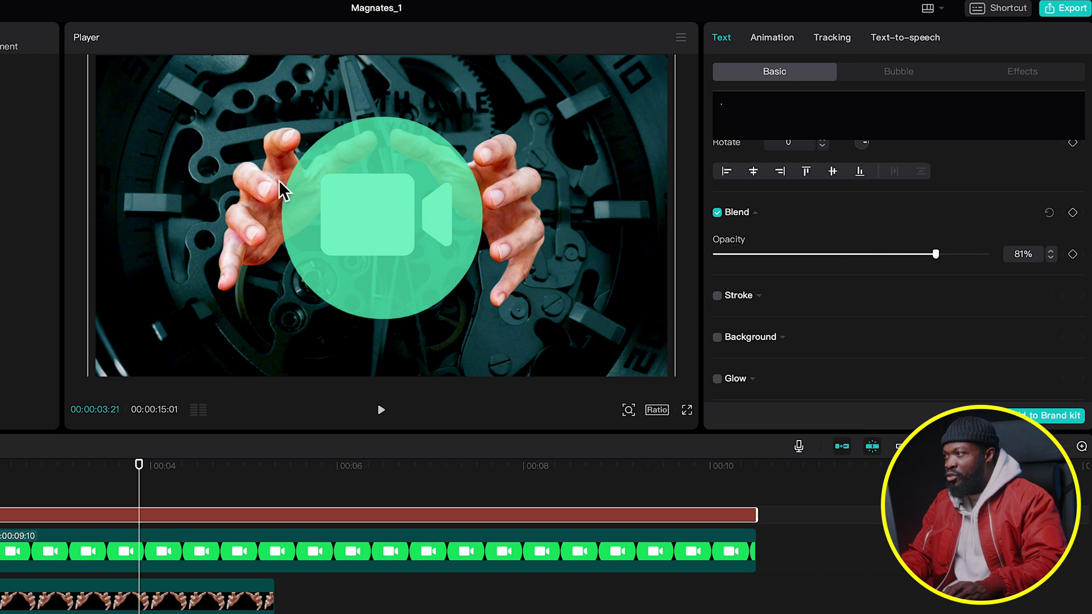
- Raise the circle's opacity to 85% and add a light green stroke, about 8BE2B8, based on a color sampled from the preview
scroll(841, 251, up, 4)
click(718, 296)
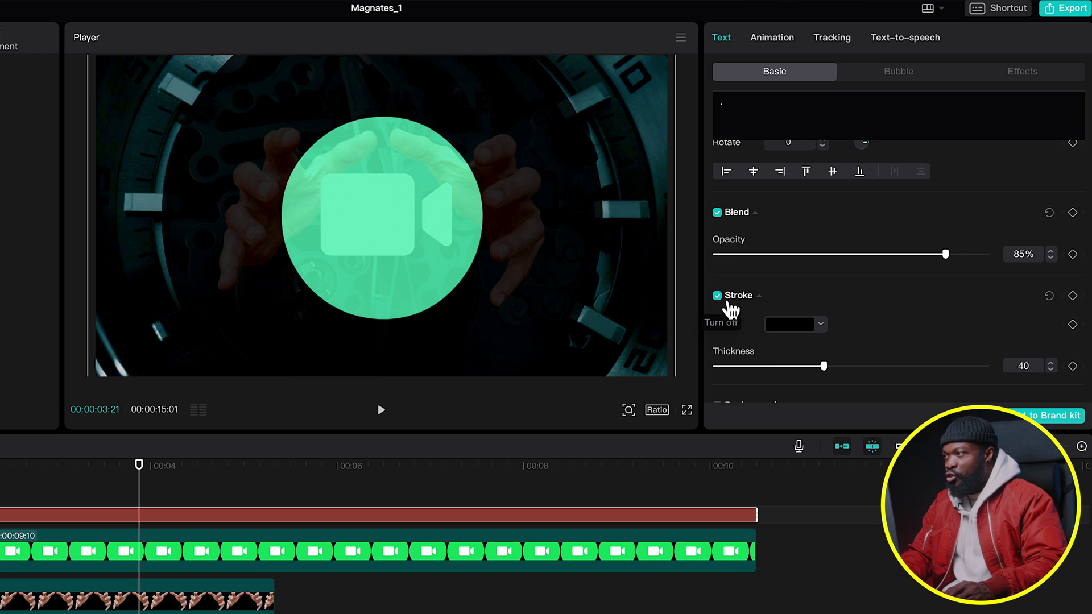
click(804, 335)
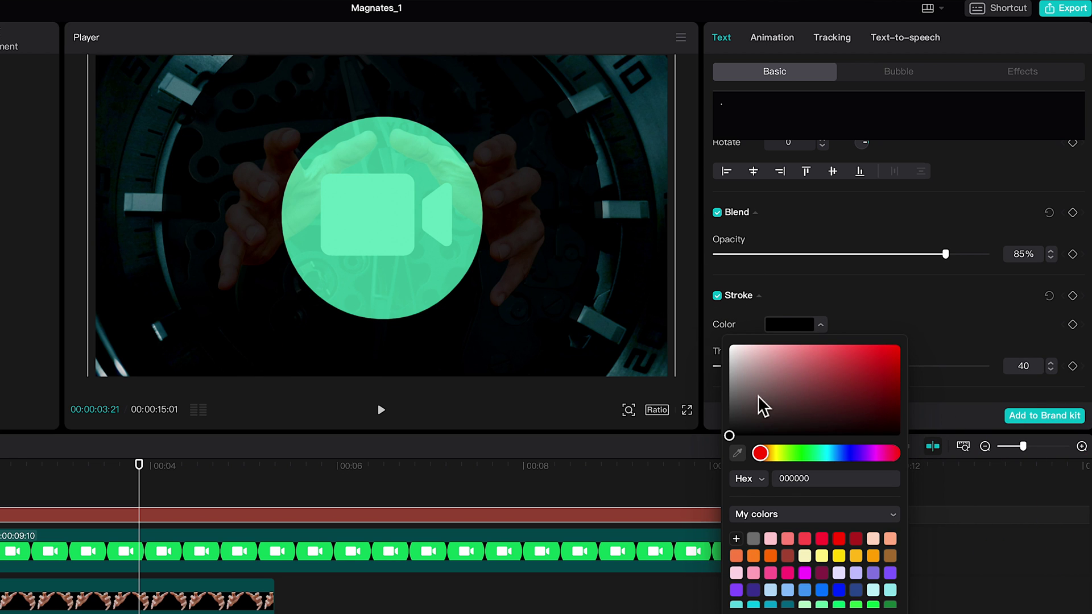
click(739, 457)
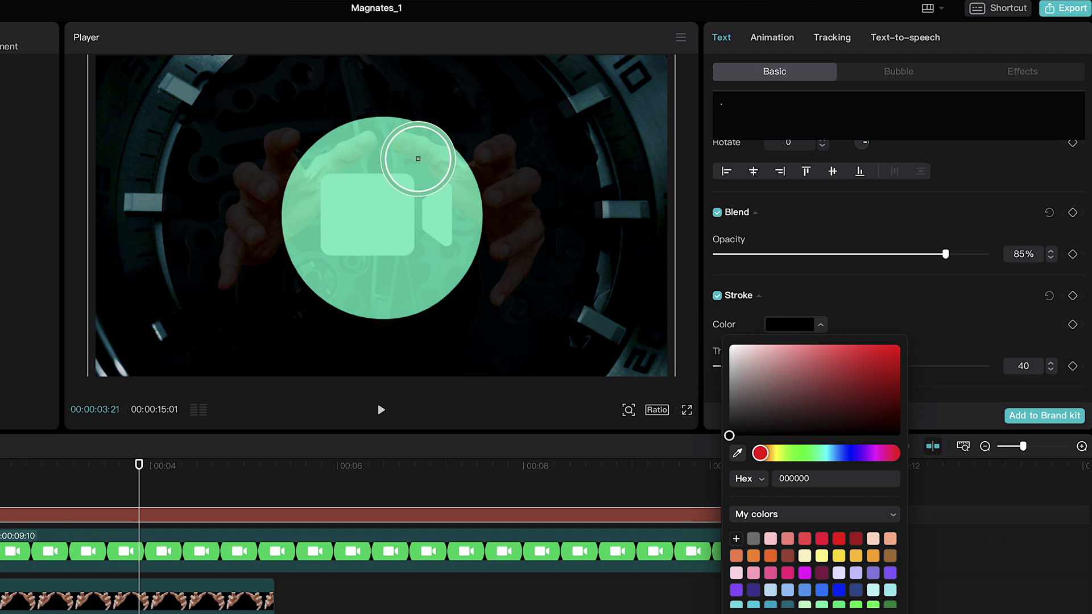
click(423, 154)
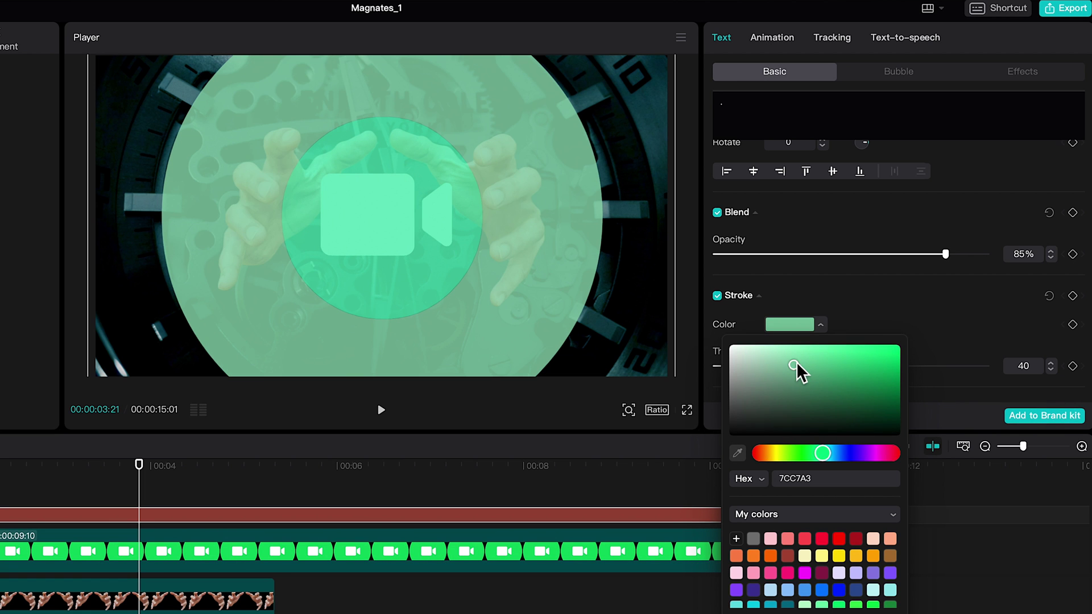
drag(797, 362, 796, 356)
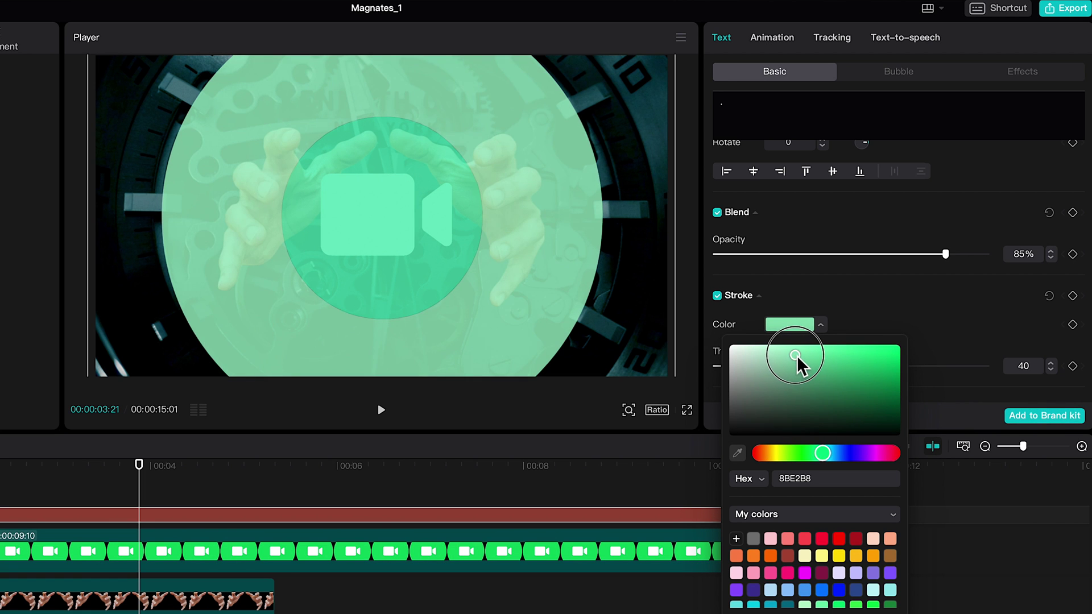
click(819, 313)
- Reduce the circle's stroke thickness to 2
scroll(817, 314, down, 3)
drag(768, 280, 724, 282)
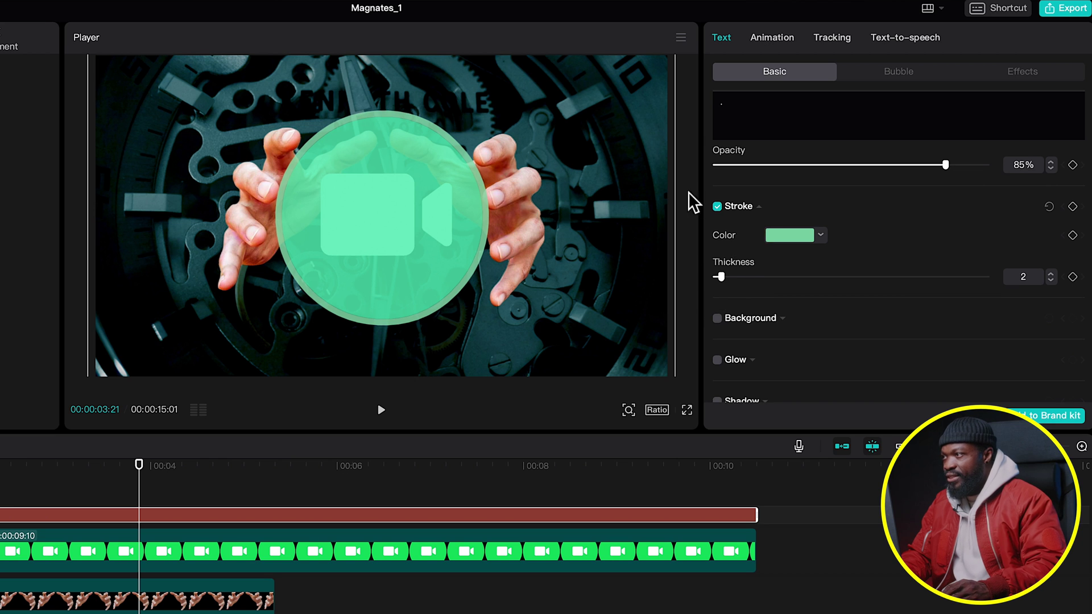
click(822, 210)
- Add a mint green glow to the circle with intensity 64 and range 55
scroll(831, 302, down, 1)
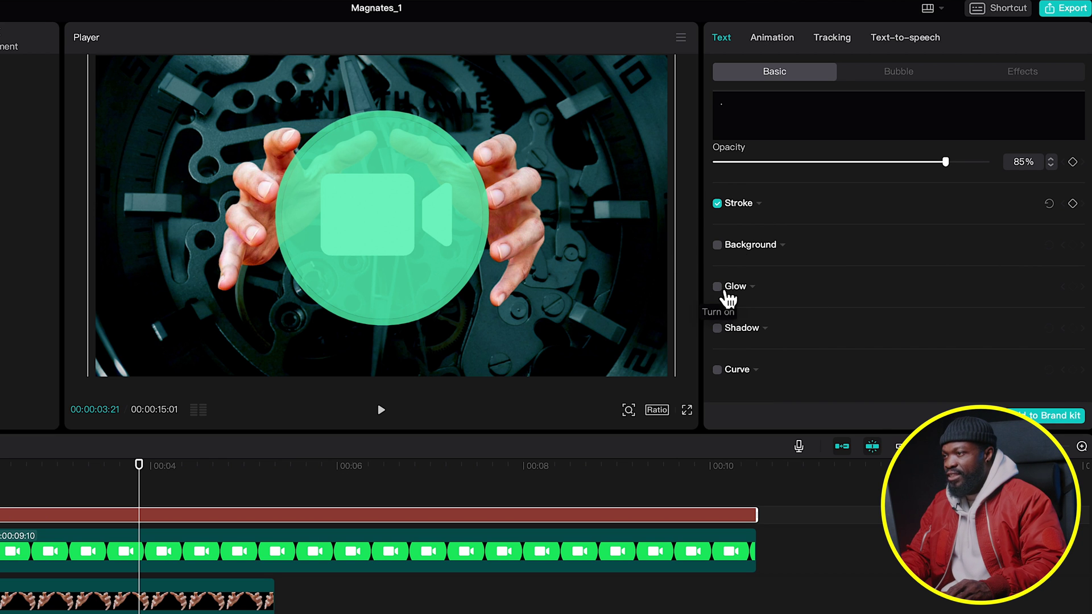
click(717, 287)
drag(851, 351, 904, 348)
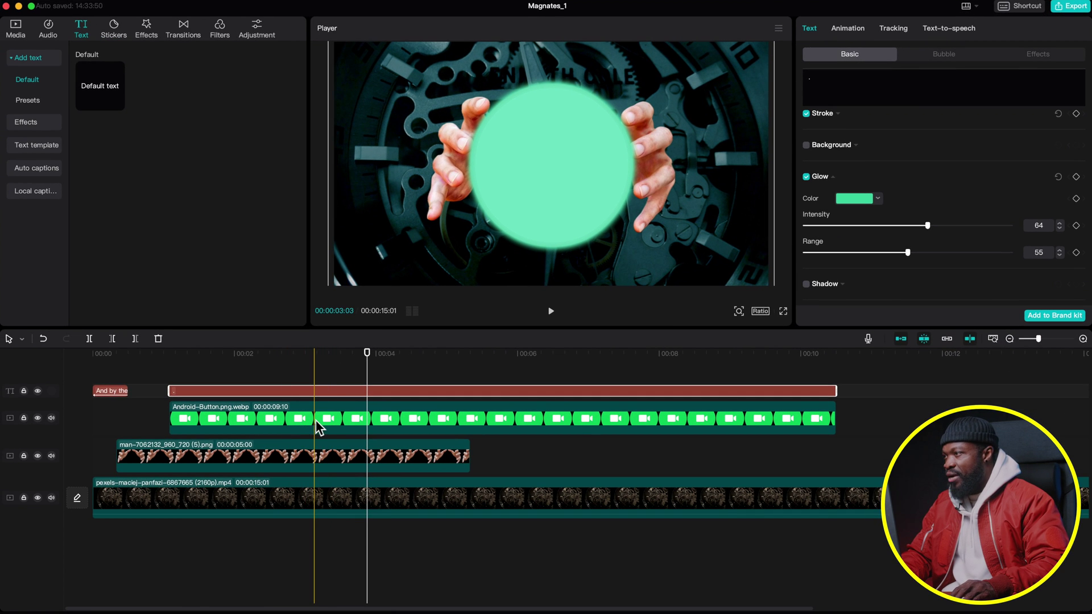
- Turn the circle text into a compound clip and assign it to layer 2, behind the white camera icon
click(332, 392)
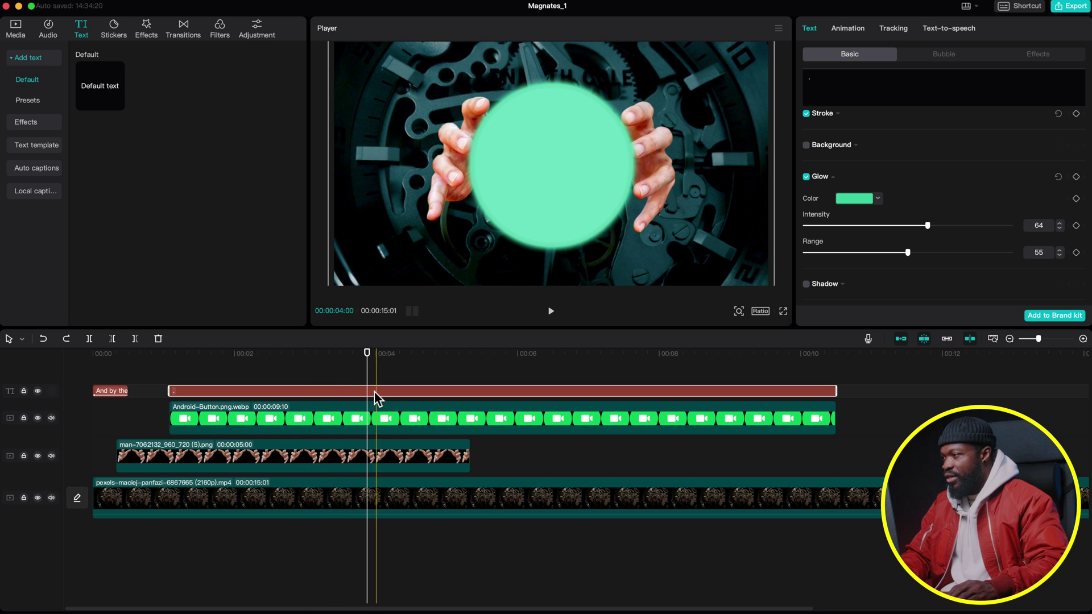
right_click(366, 394)
click(405, 521)
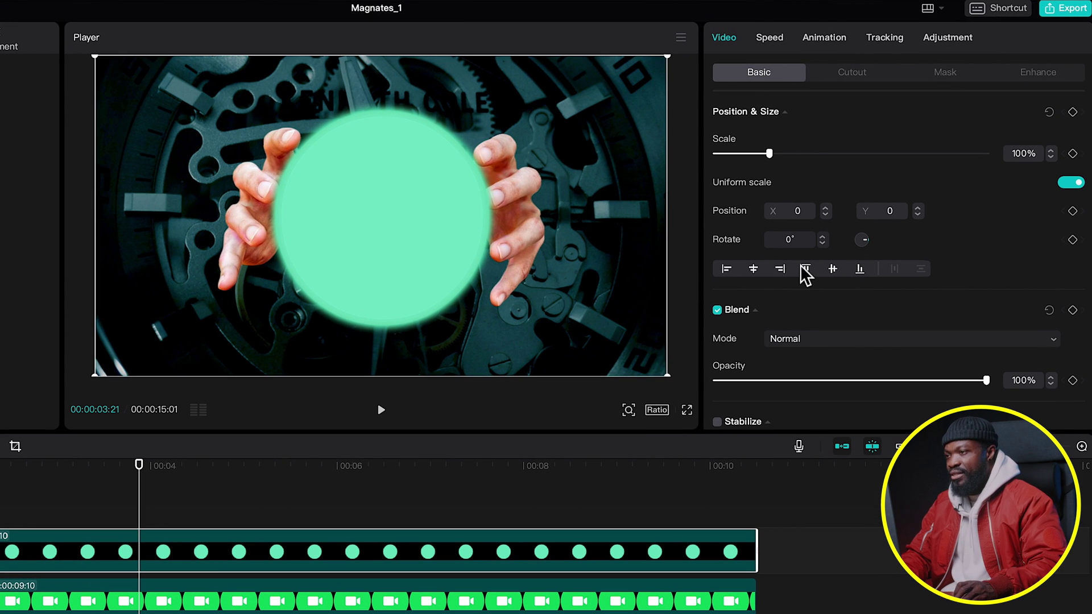
scroll(800, 265, down, 5)
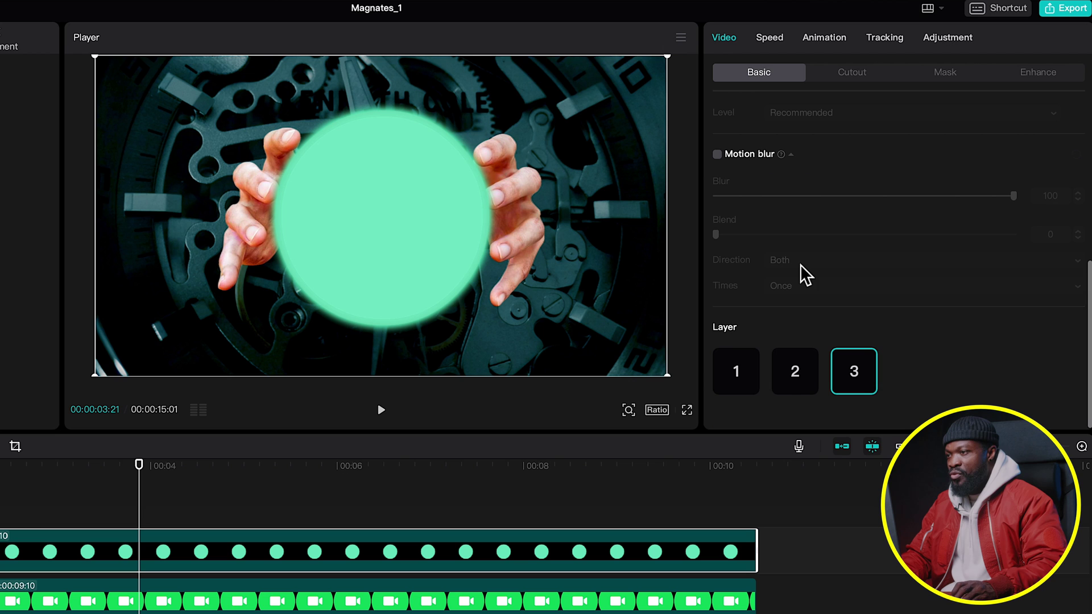
click(794, 375)
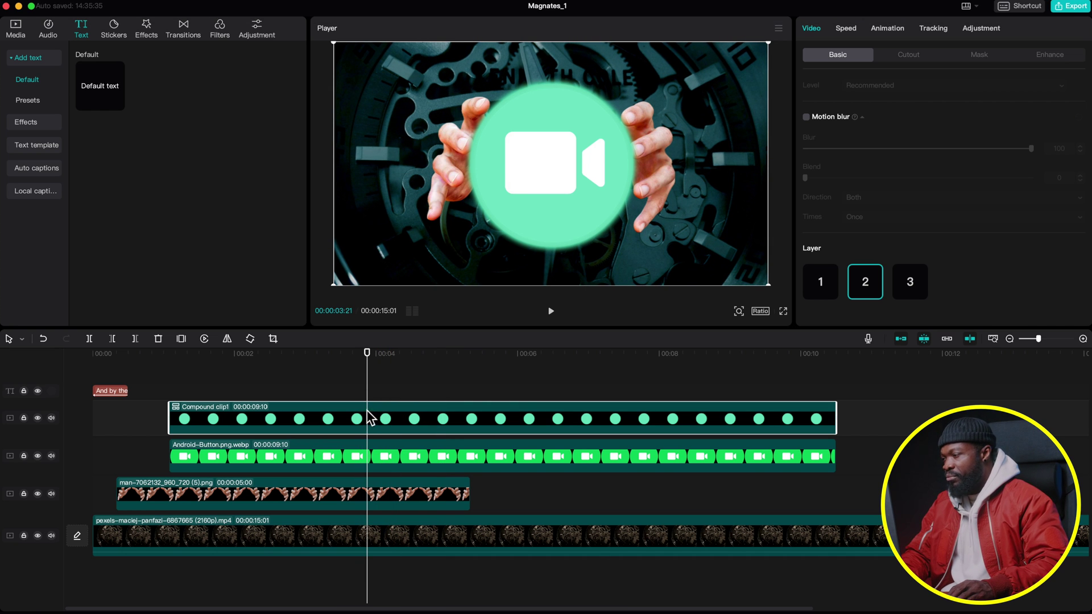
- Create a freeze frame of the circle's compound clip at 00:00:03:21 and delete the clip pieces before and after it
right_click(368, 418)
mouse_move(401, 407)
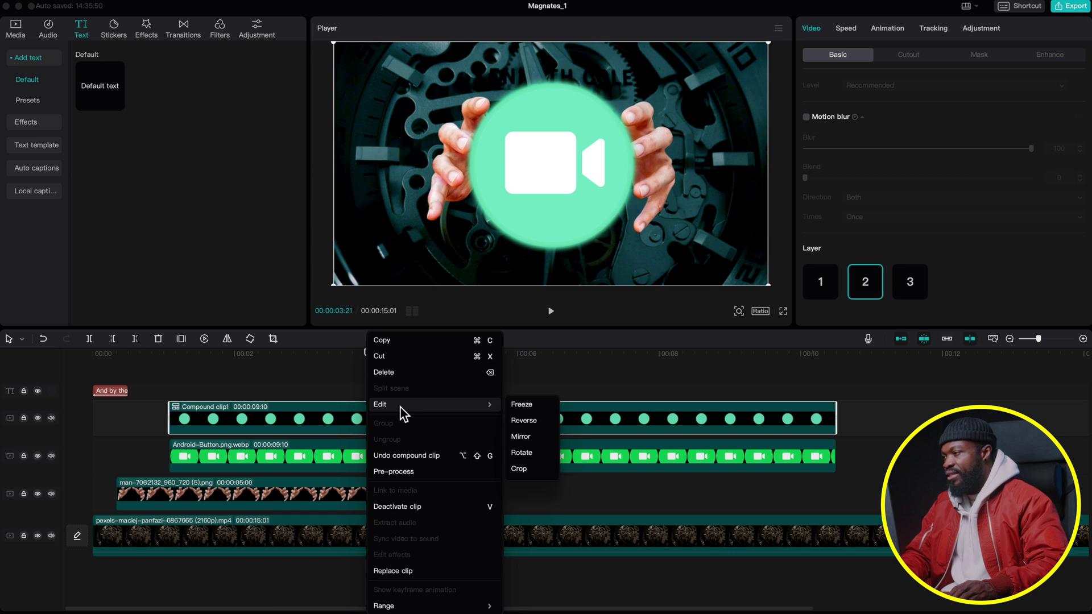
click(523, 404)
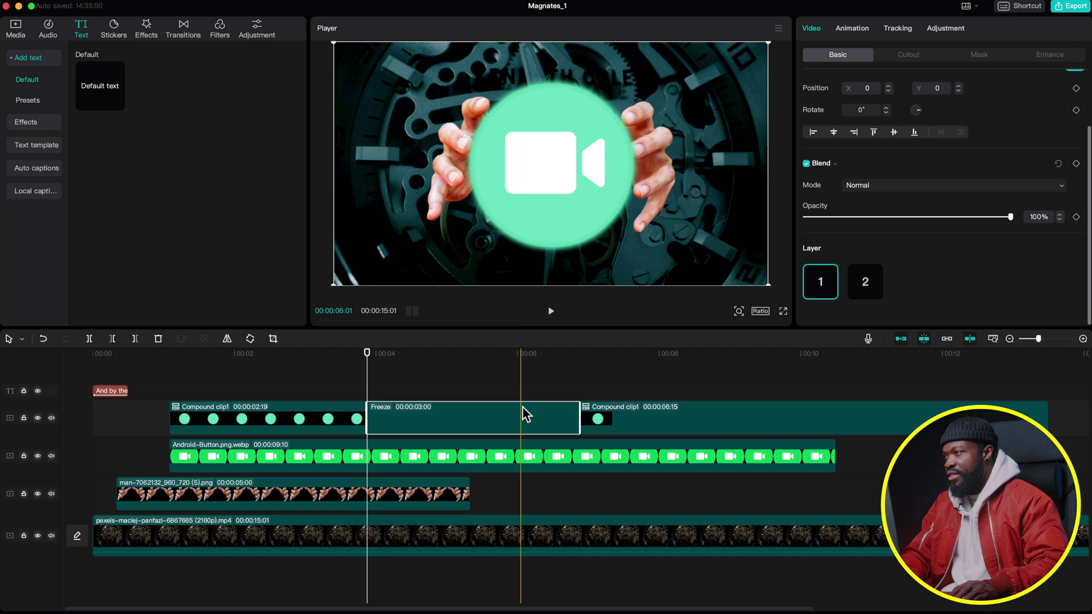
click(334, 421)
key(Delete)
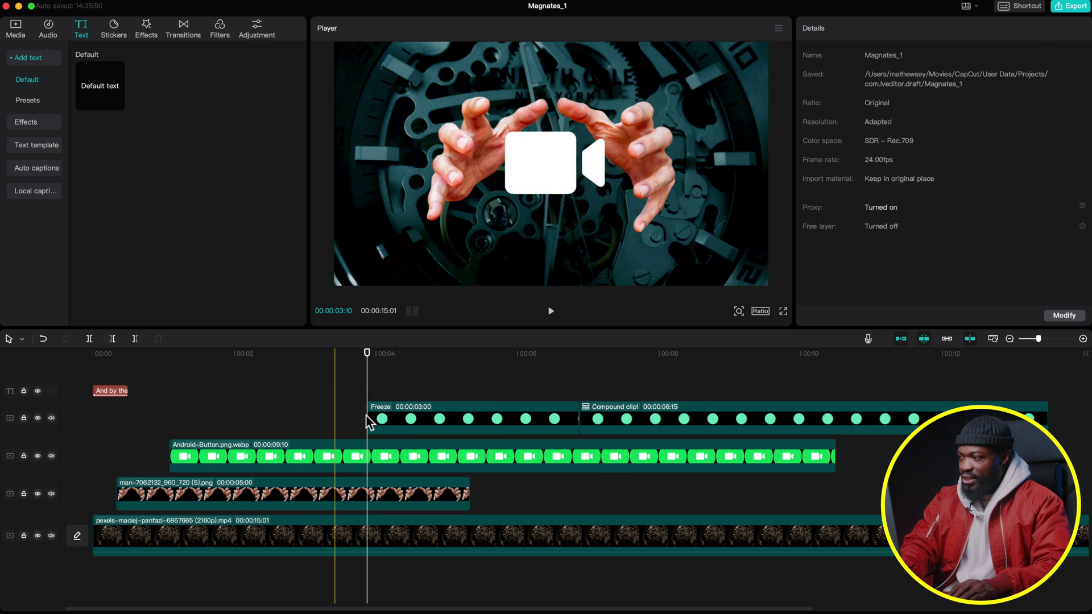
click(635, 414)
key(Delete)
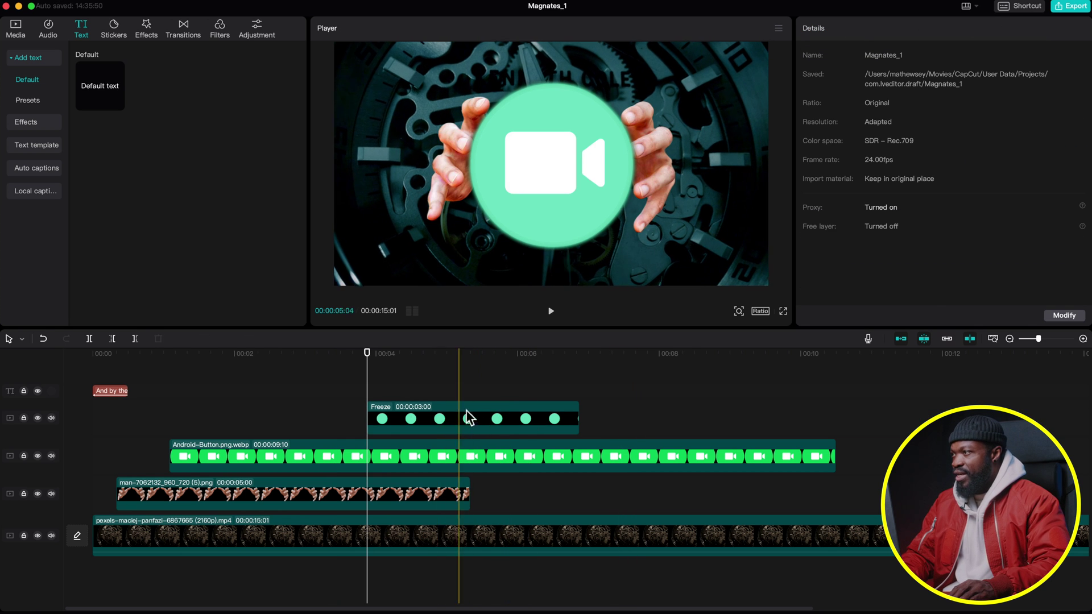
- Fit the circle's freeze frame to the camera icon clip's start and end, and combine both into one compound clip
drag(408, 419, 229, 421)
drag(382, 424, 835, 420)
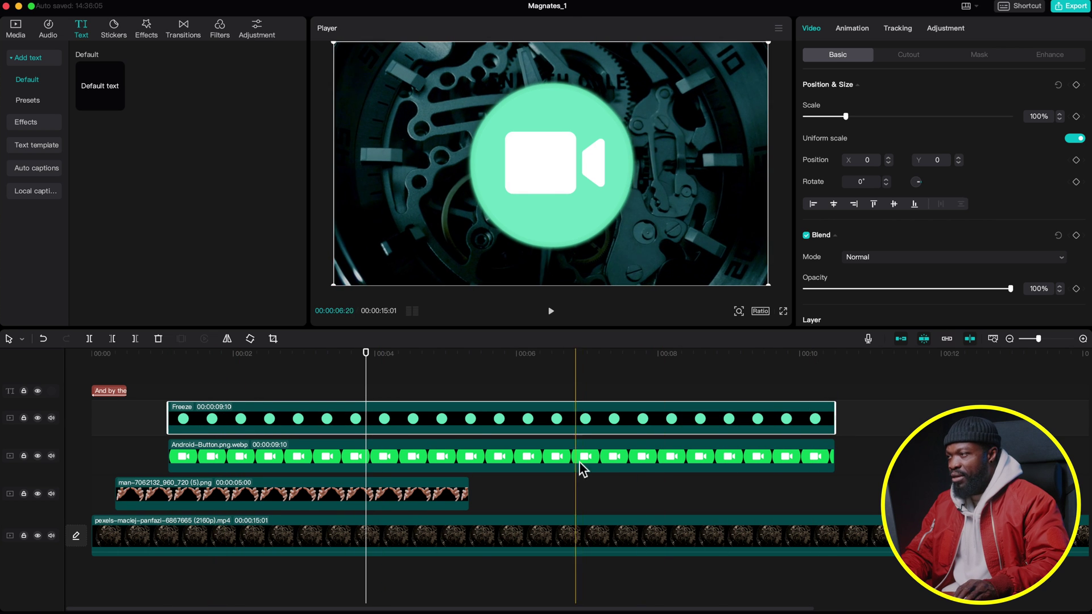
drag(321, 387, 332, 455)
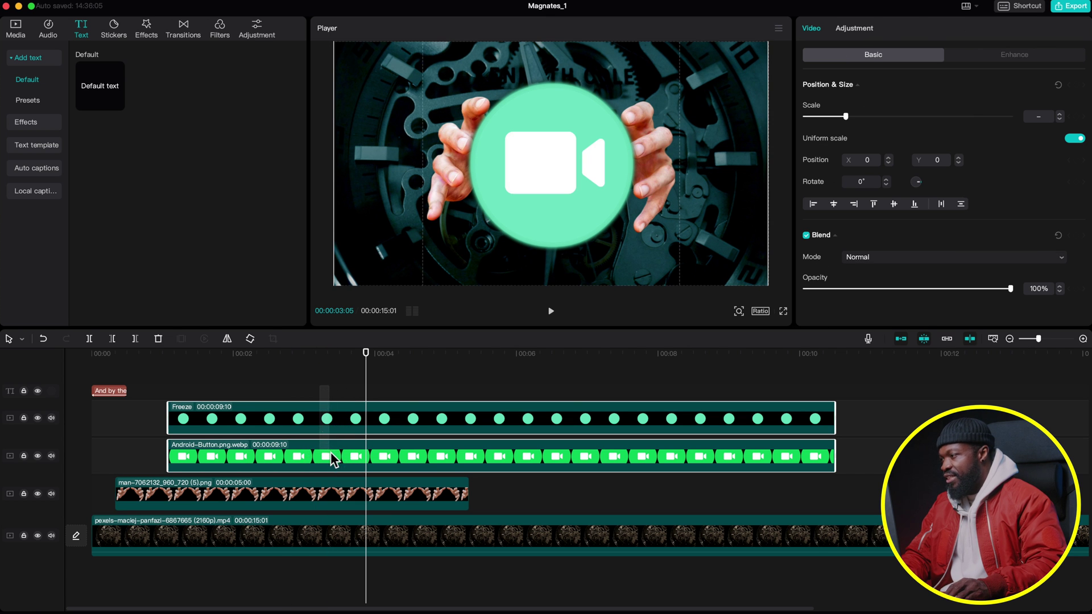
right_click(319, 455)
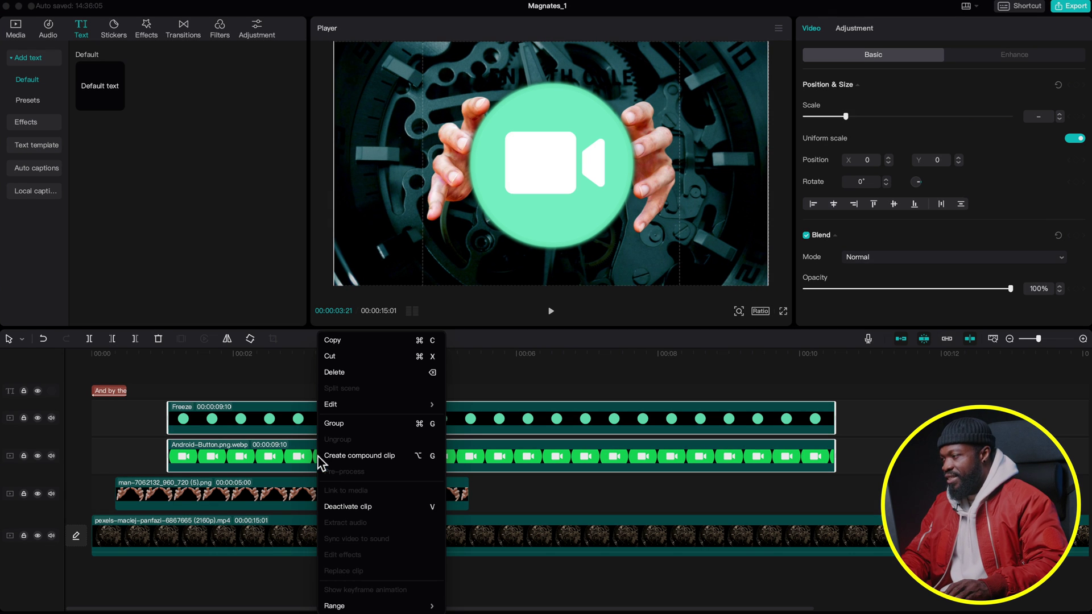
click(354, 457)
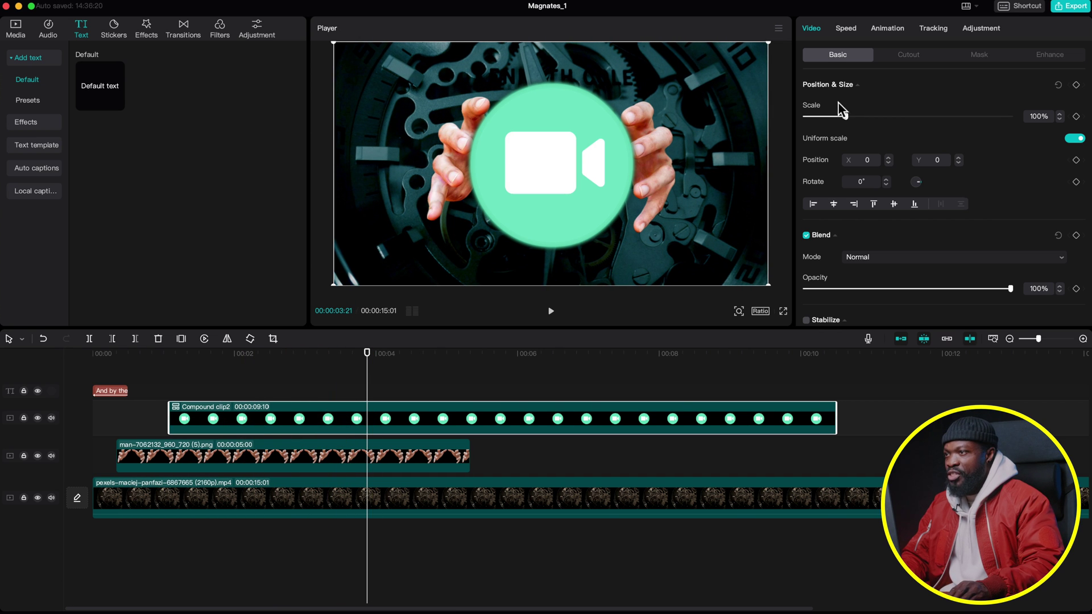
- Scale the combined video call icon to 96% and lower it to position Y -79 between the hands
drag(851, 121, 844, 118)
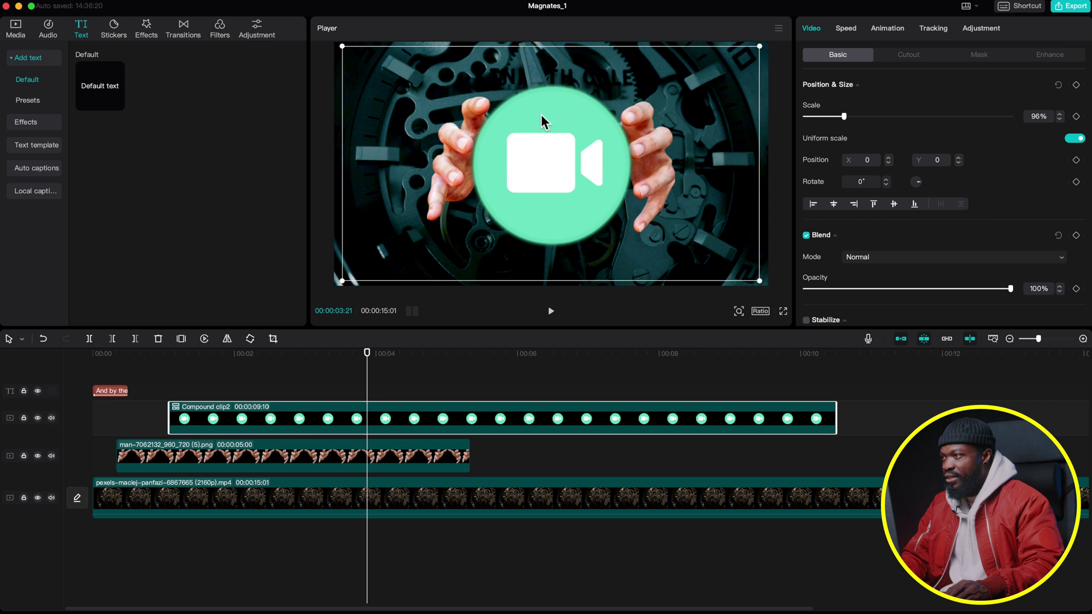
drag(541, 121, 541, 130)
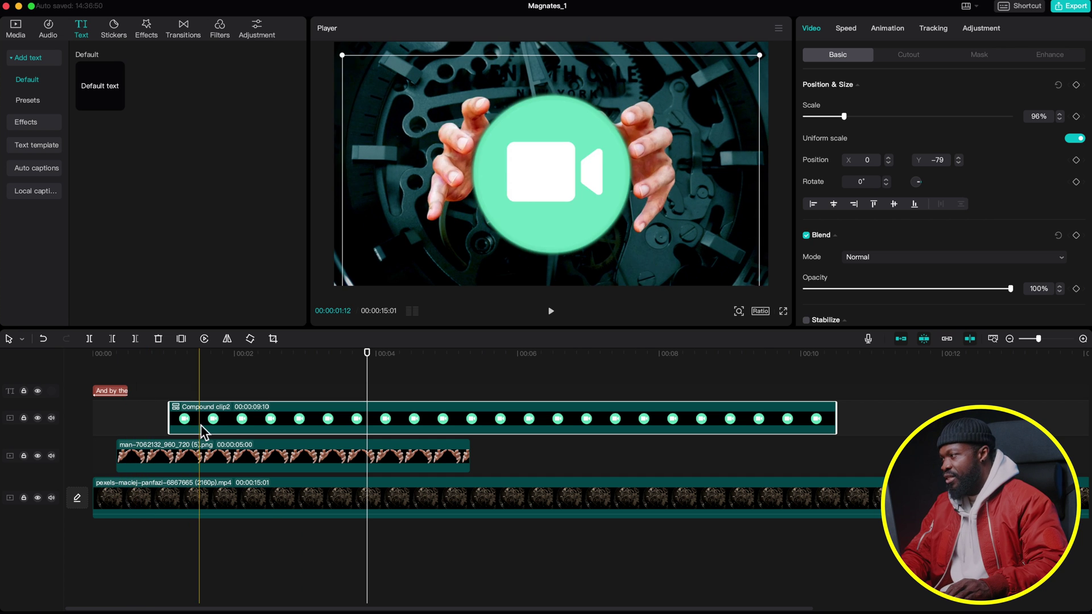
- Move the icon's compound clip so it starts at 00:00:00:13, shortly after the hands clip begins
click(118, 356)
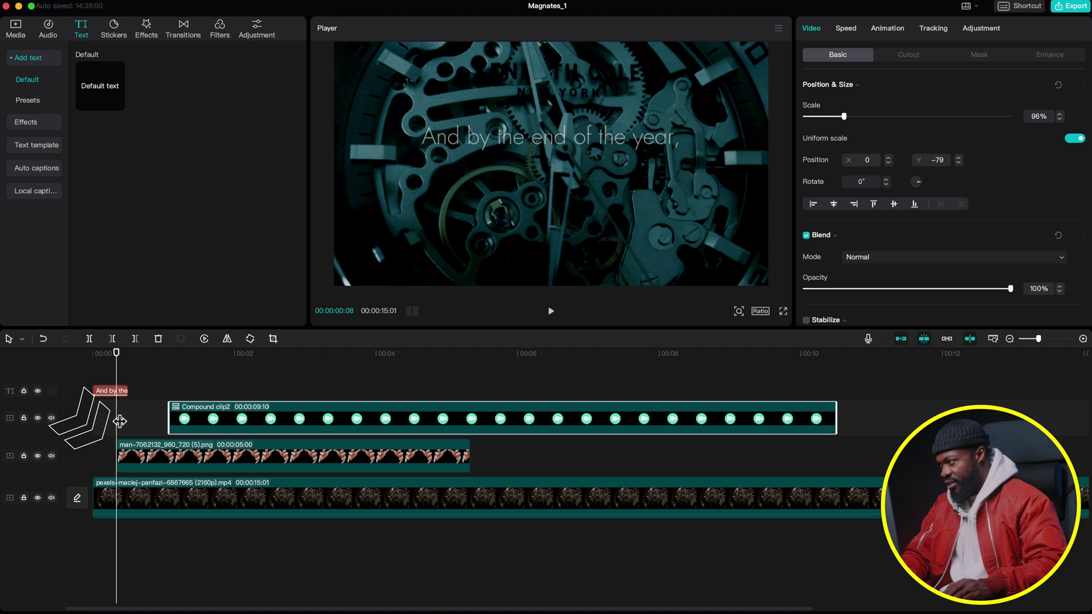
key(Right)
key(Right)
key(Right)
key(Right)
key(Right)
key(Right)
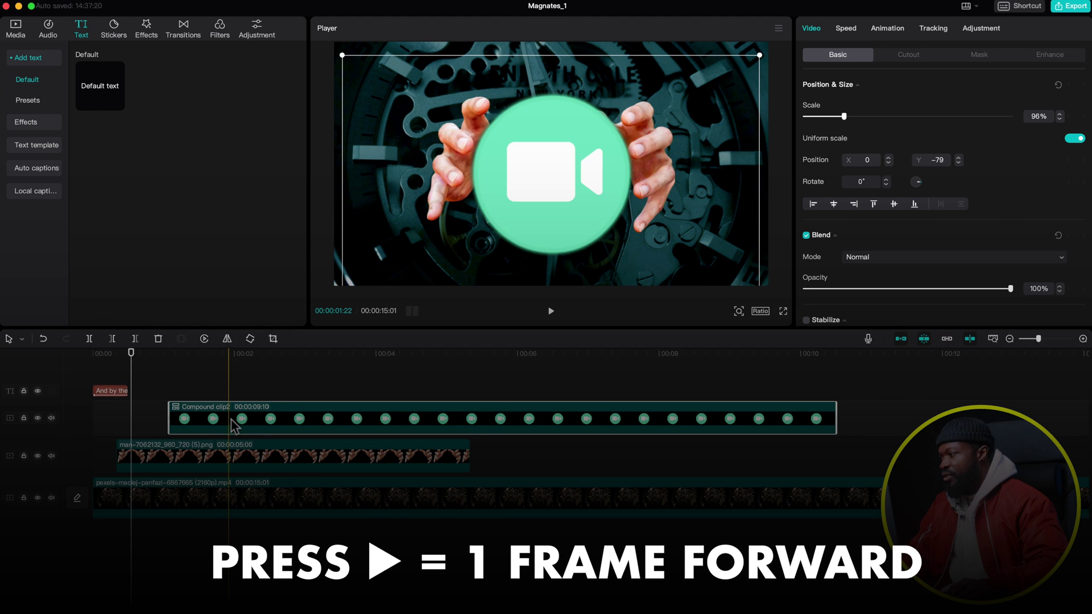
drag(231, 419, 196, 420)
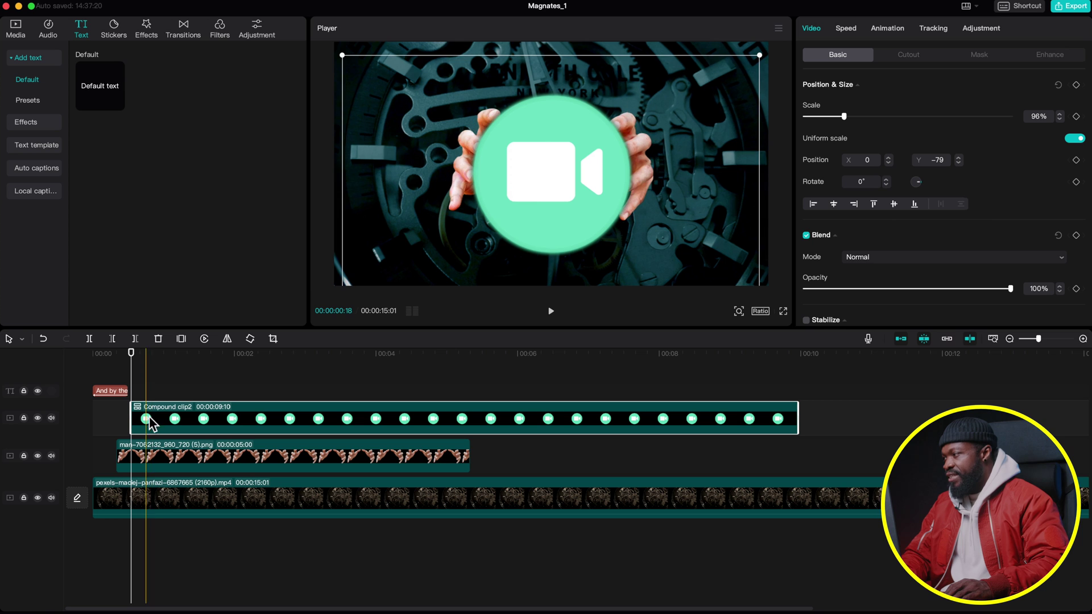
- Keyframe the icon's position and rotation at 00:00:00:13 and again at 00:00:01:17
key(super+z)
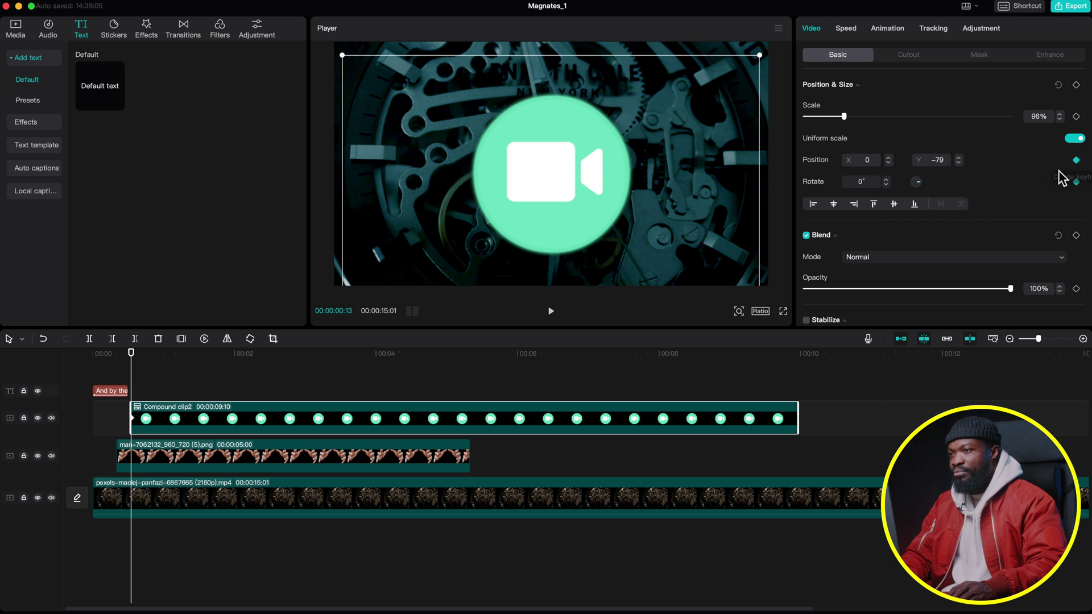
key(space)
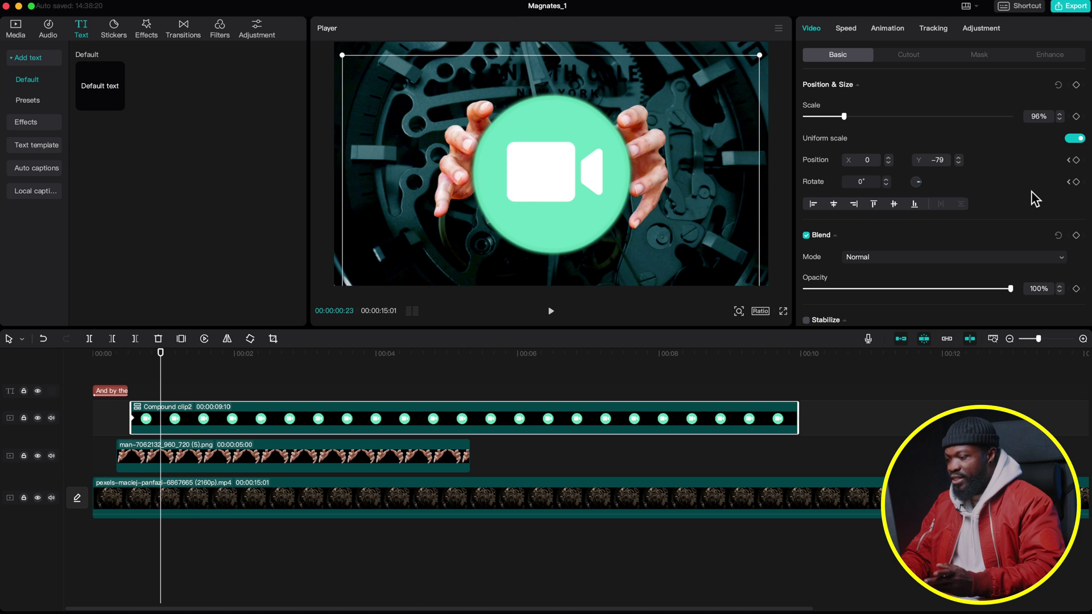
key(space)
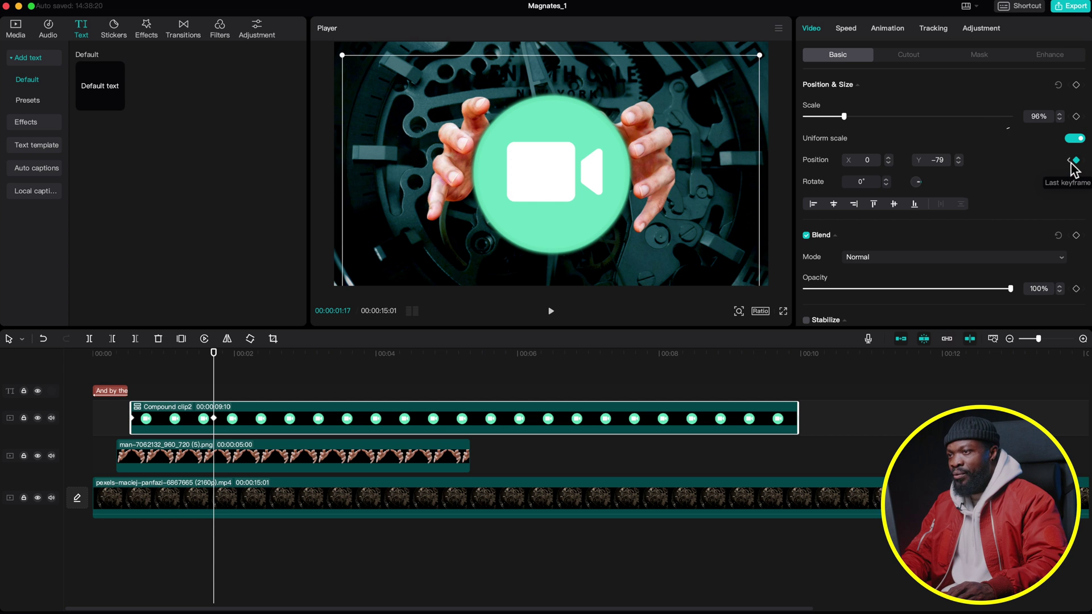
- At the icon's first keyframe, set the rotation to 120° and move it straight down out of frame to Y -1813
click(1071, 164)
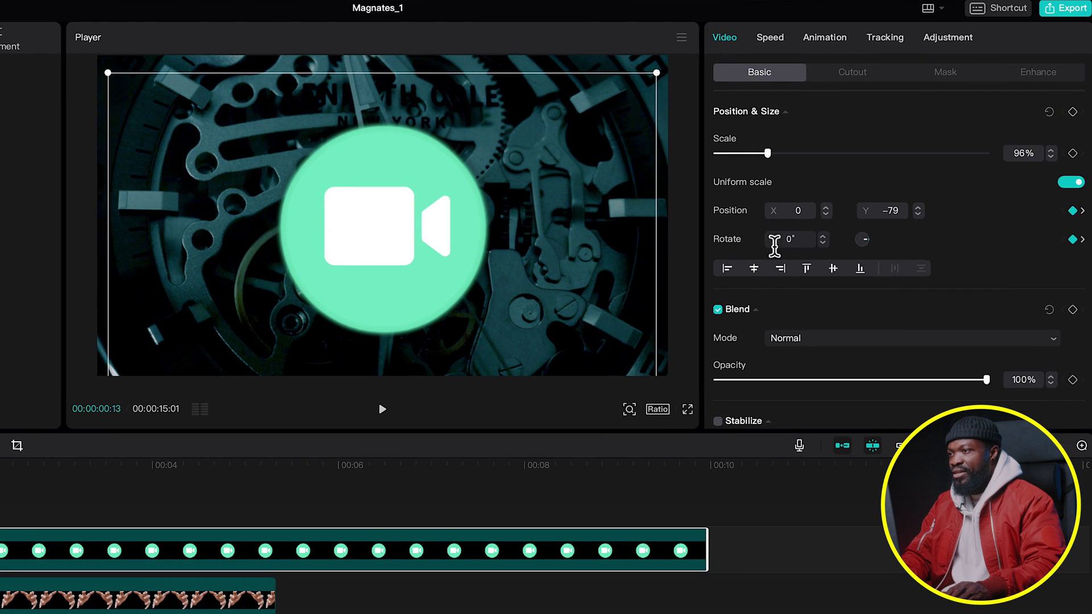
click(786, 241)
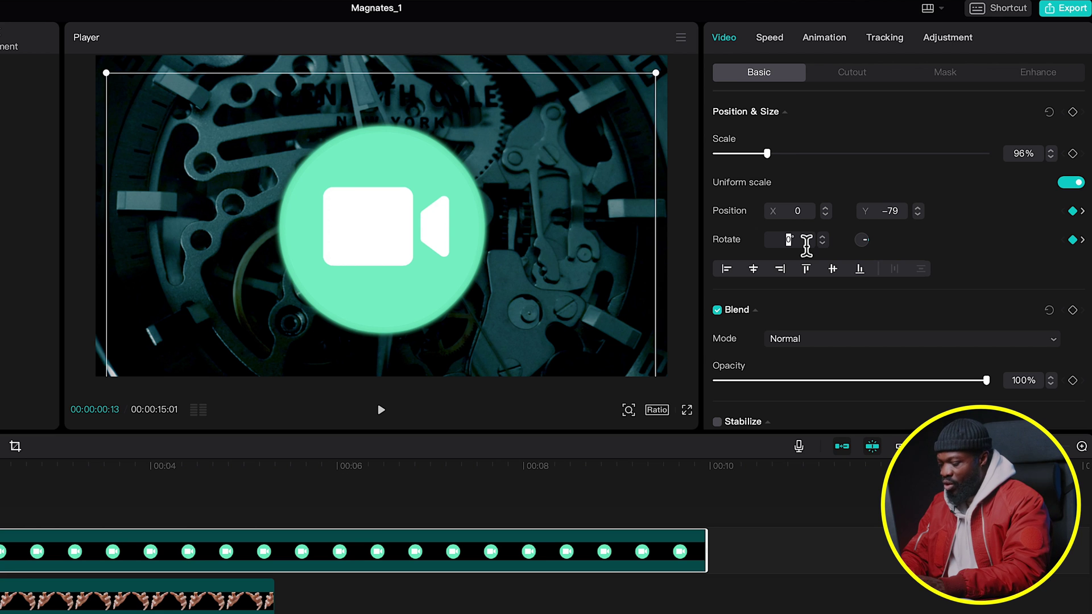
text(120)
key(Return)
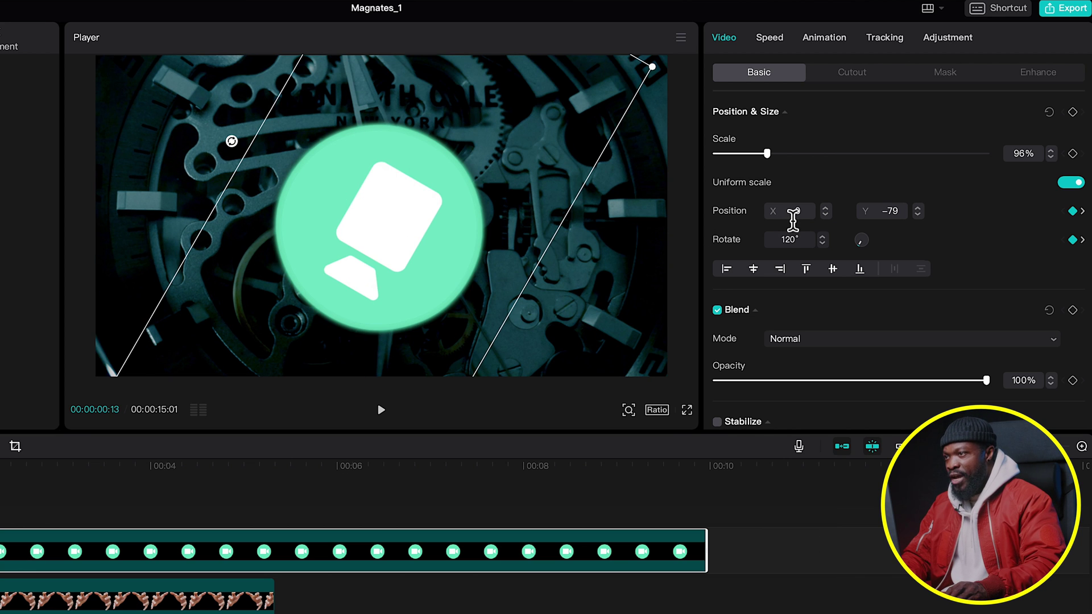
drag(401, 216, 405, 470)
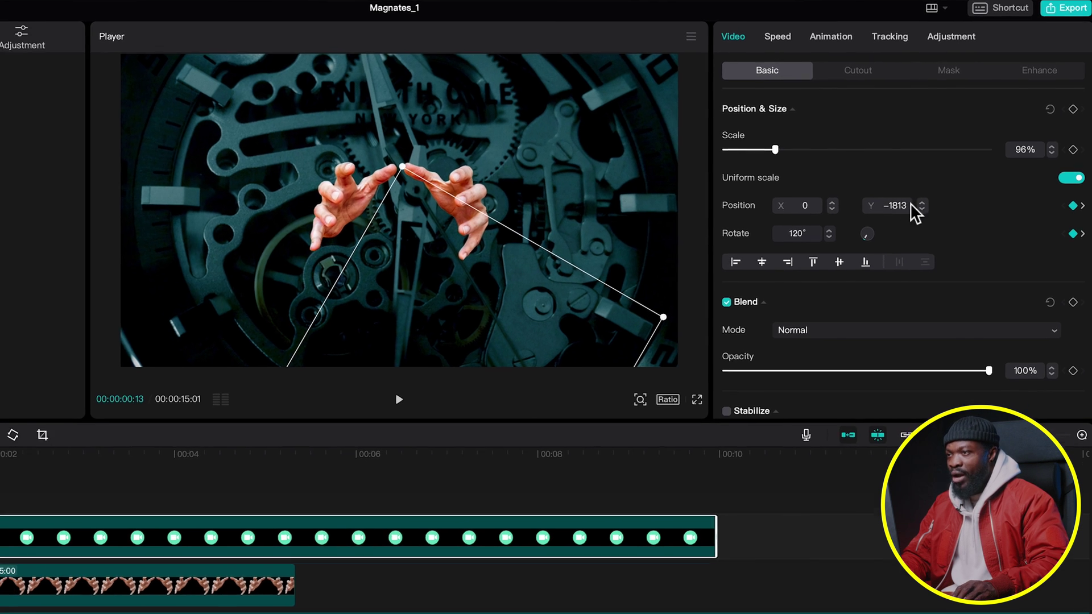
- Play back the icon's entrance animation from just before its clip starts
key(Left)
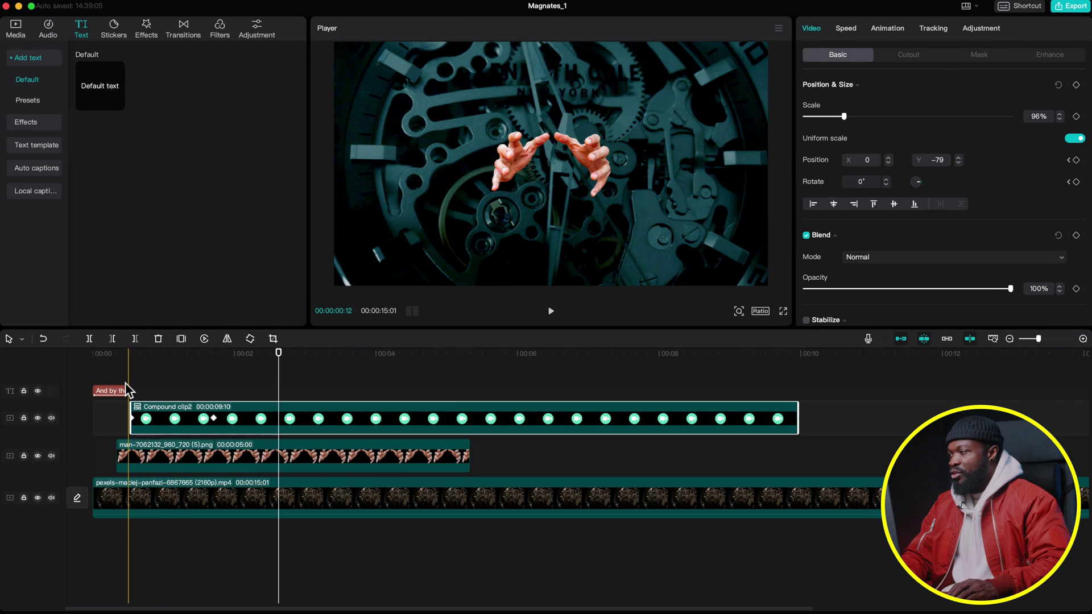
key(space)
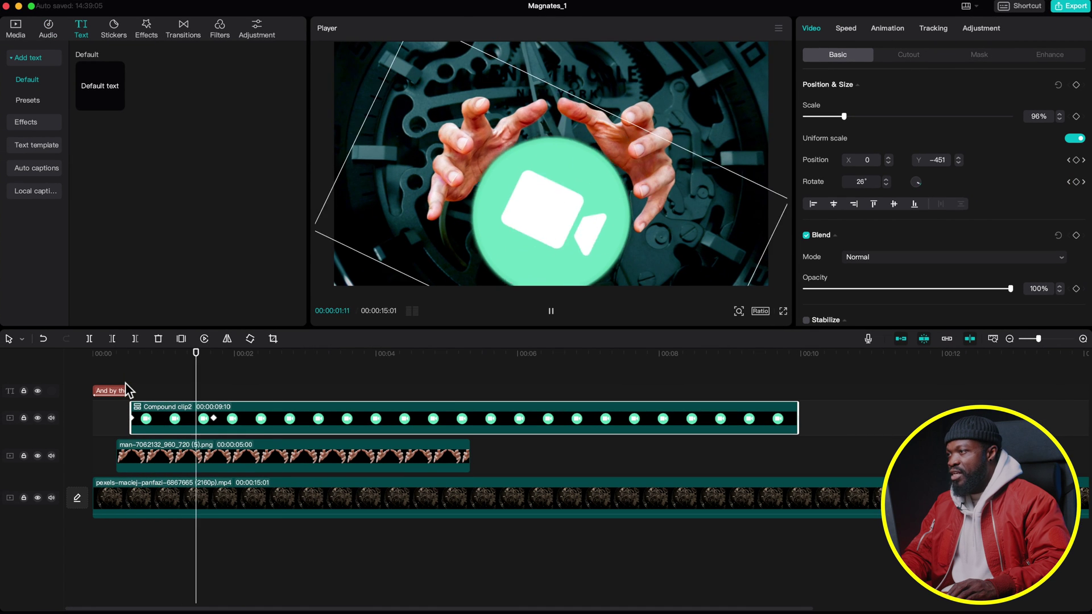
key(space)
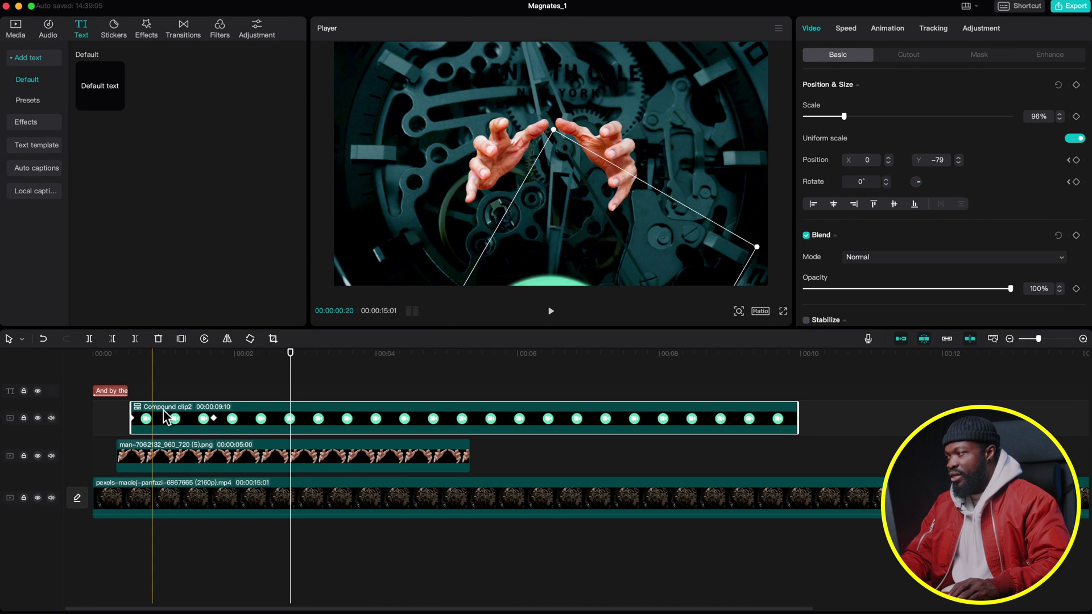
- Show the icon clip's keyframe animation and apply a smooth ease-in-out curve to its Y position keyframes
right_click(189, 427)
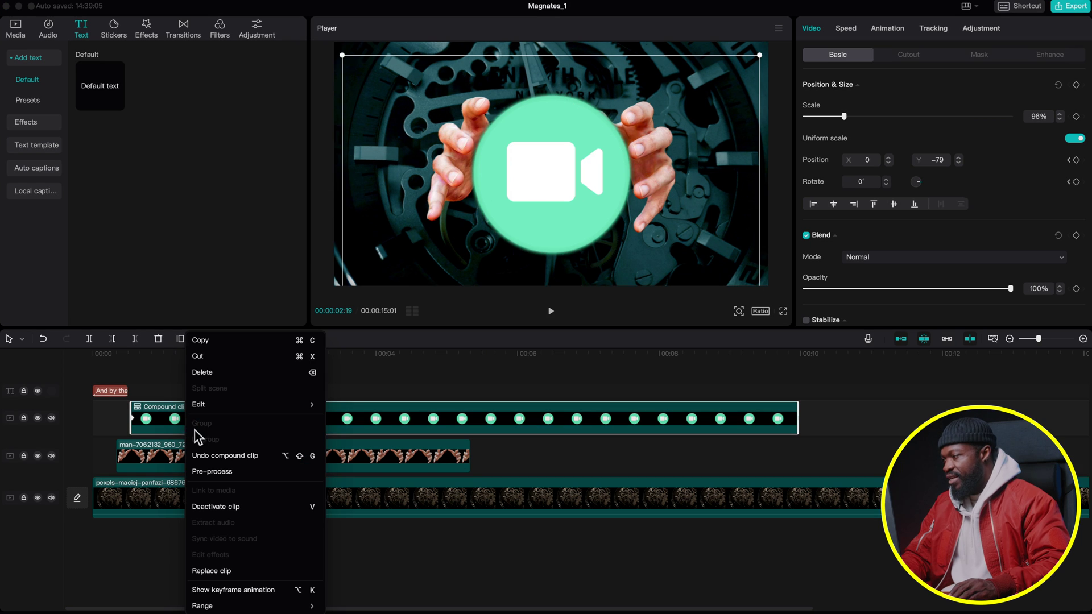
click(248, 592)
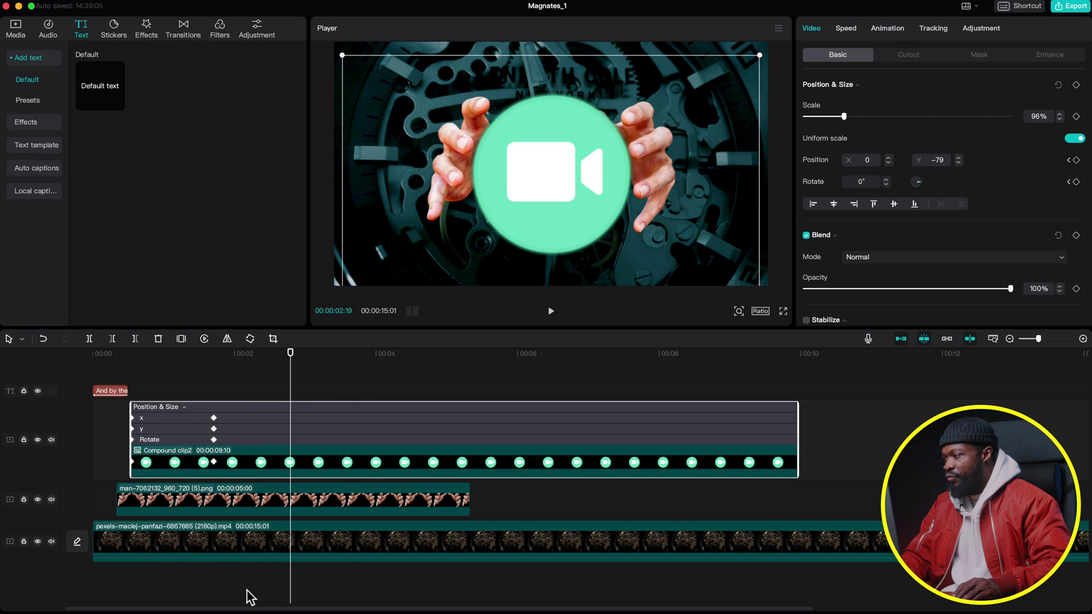
click(162, 432)
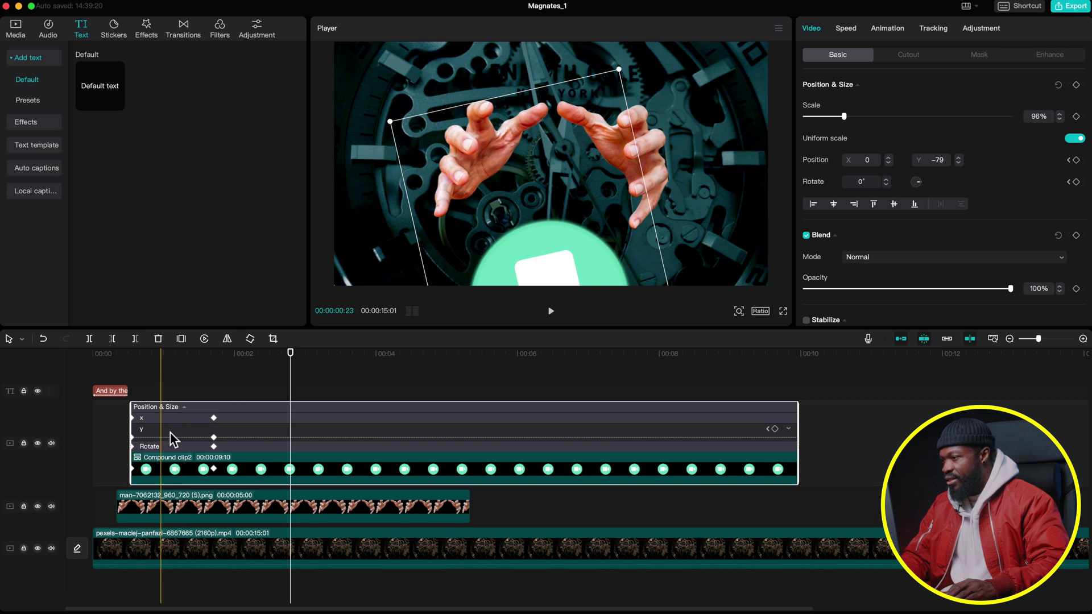
click(790, 429)
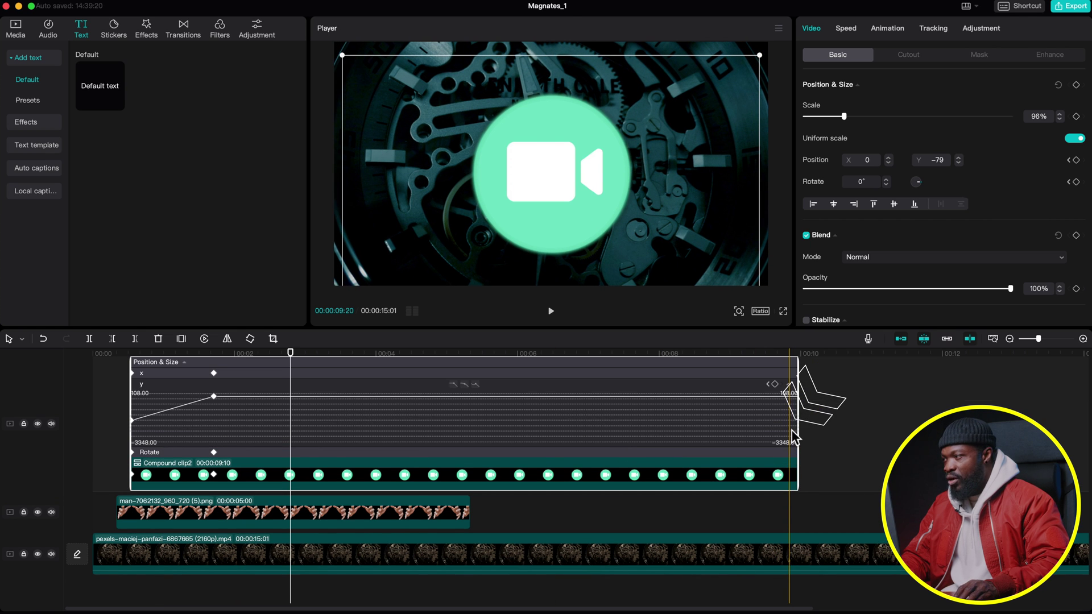
click(215, 398)
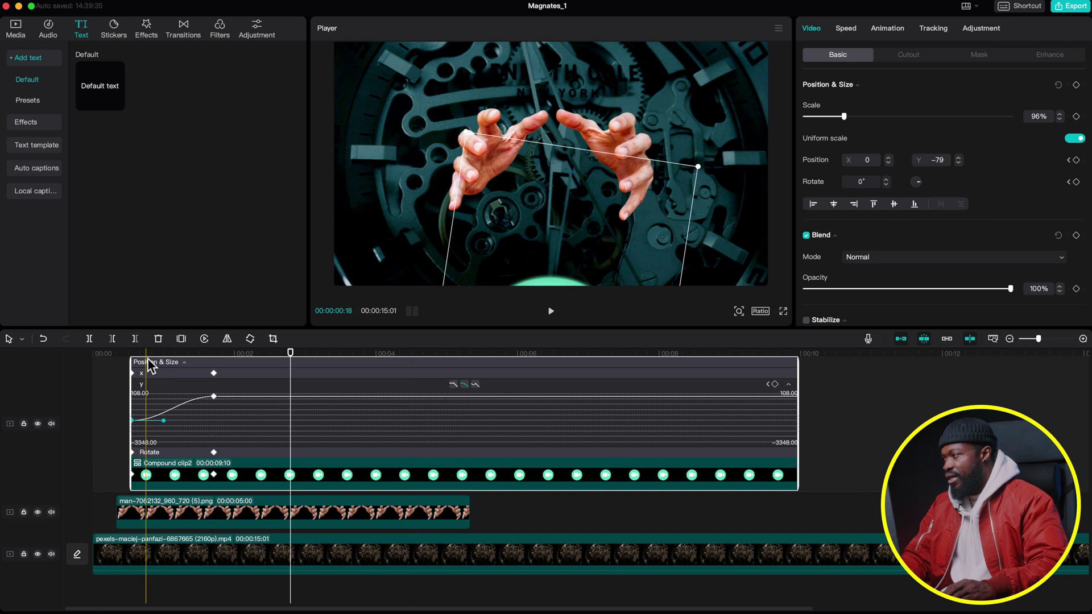
- Play back the icon's entrance from just before its clip starts to check the eased vertical motion
click(115, 443)
key(space)
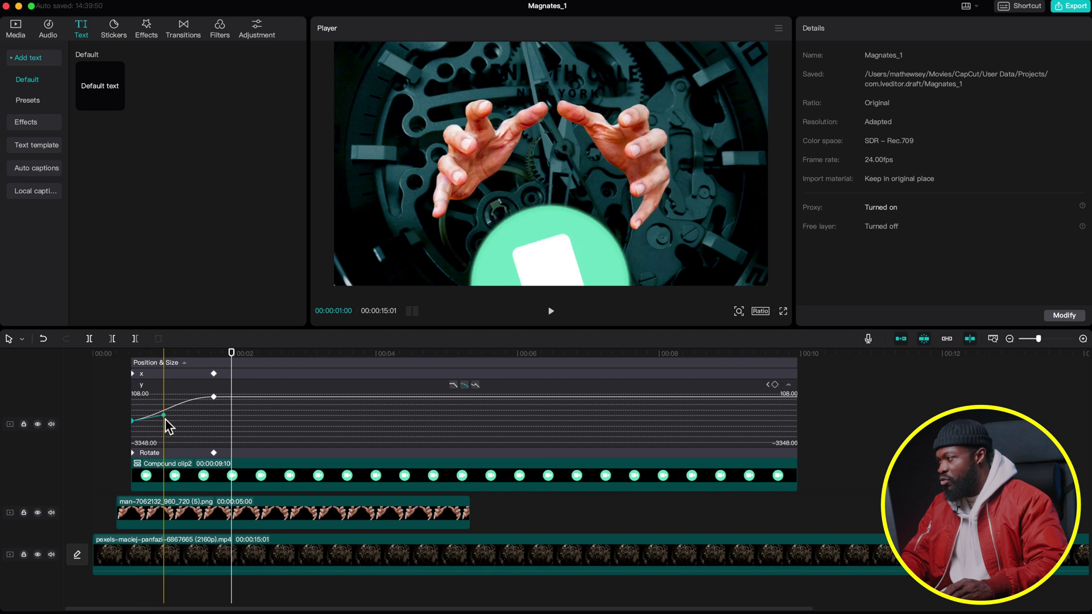
click(118, 357)
key(space)
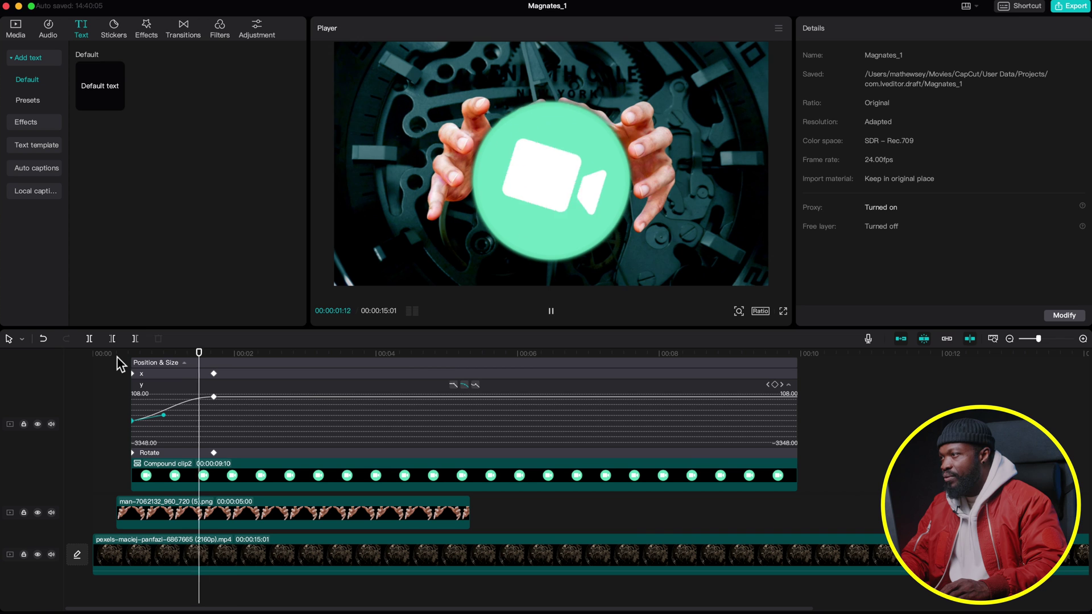
key(space)
- Hide the icon clip's keyframe animation, move its last keyframe slightly earlier than 00:00:01:17, and play from the start
right_click(229, 484)
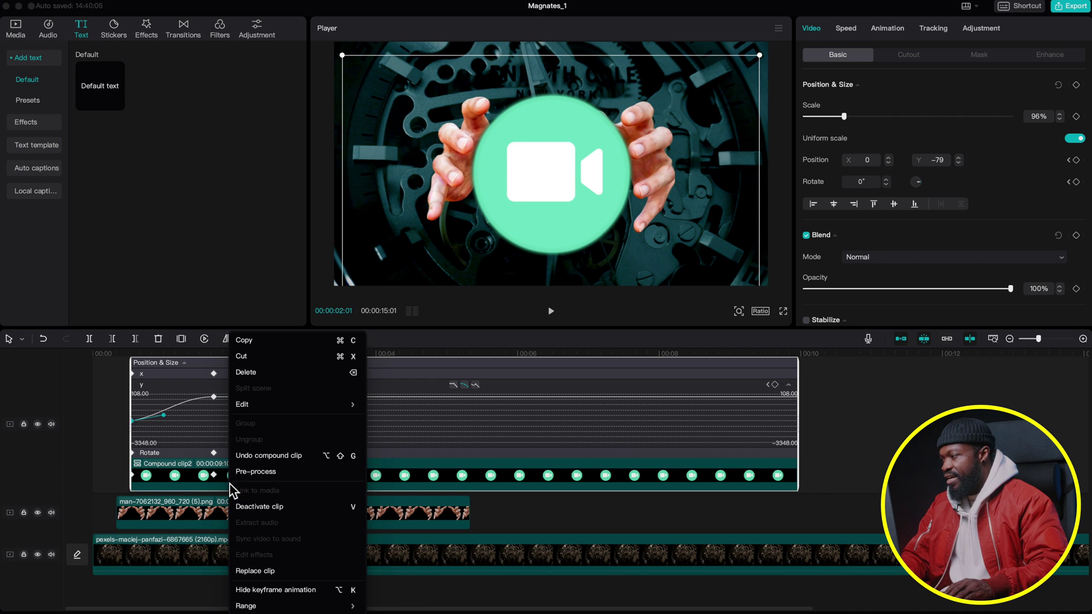
click(275, 590)
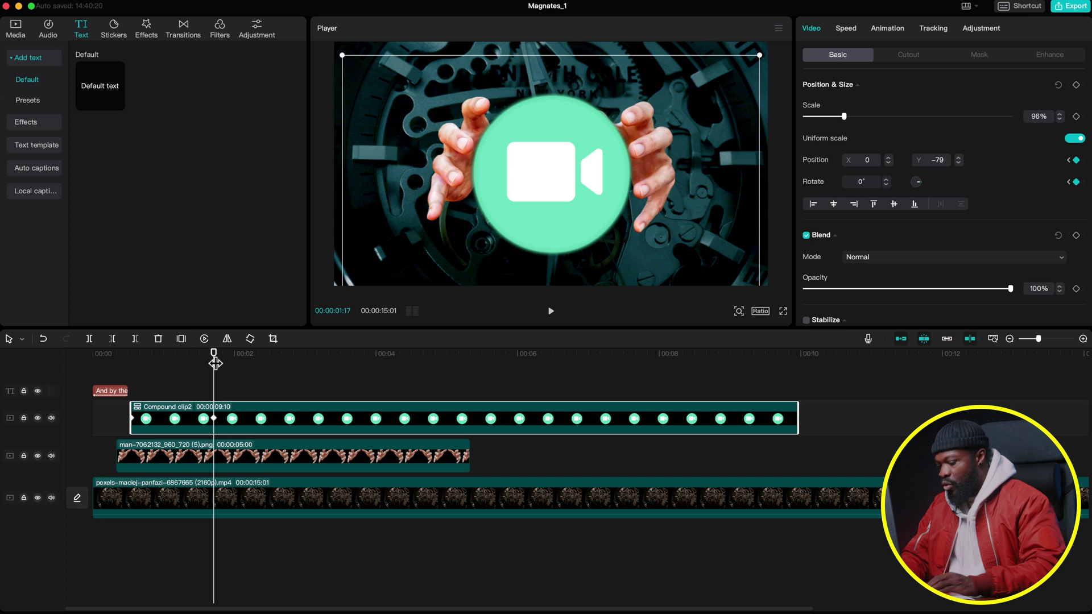
drag(215, 362, 208, 363)
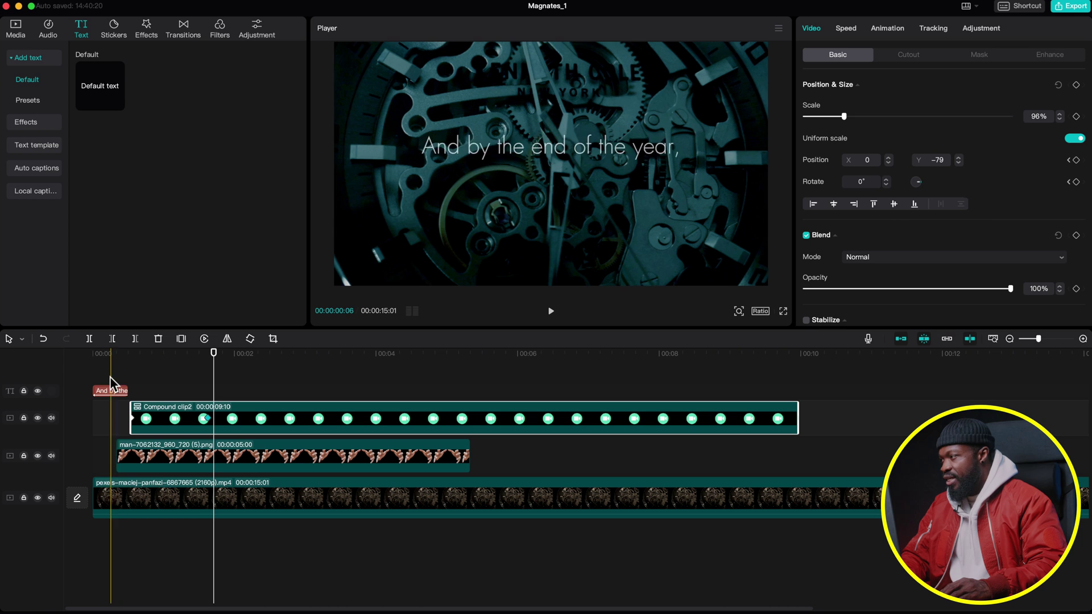
click(90, 375)
key(space)
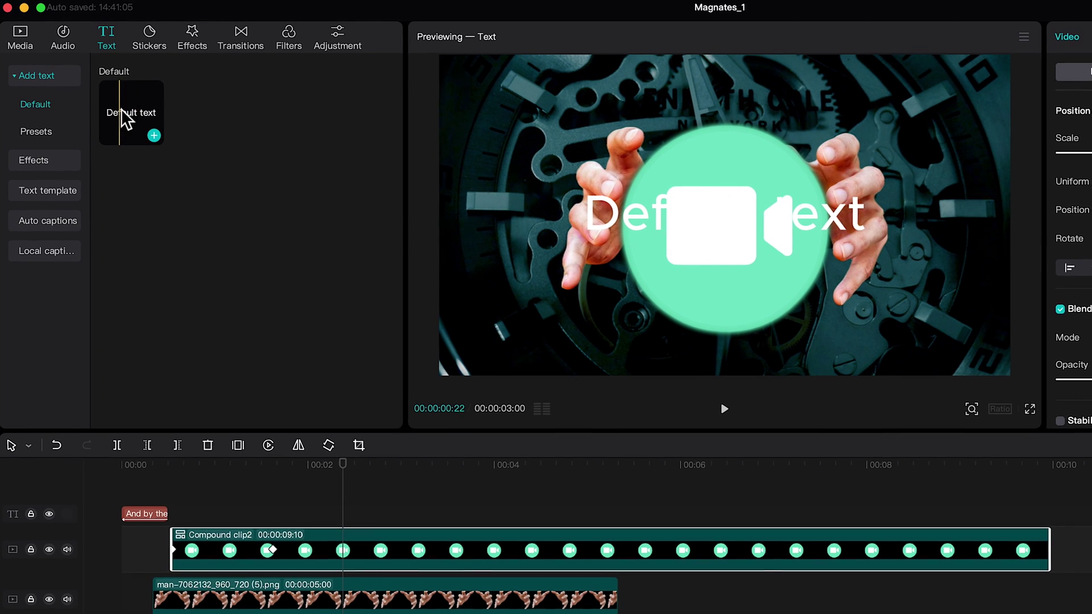
- Add a default text clip on a track above the others, starting near the one-second mark, and place its text above the icon
click(105, 92)
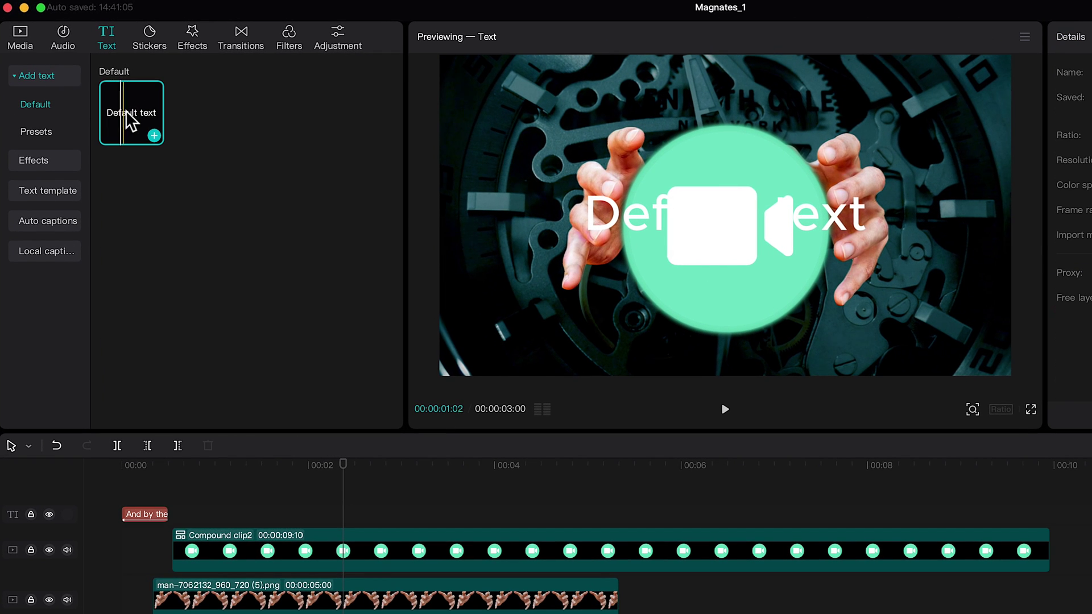
drag(135, 119, 217, 499)
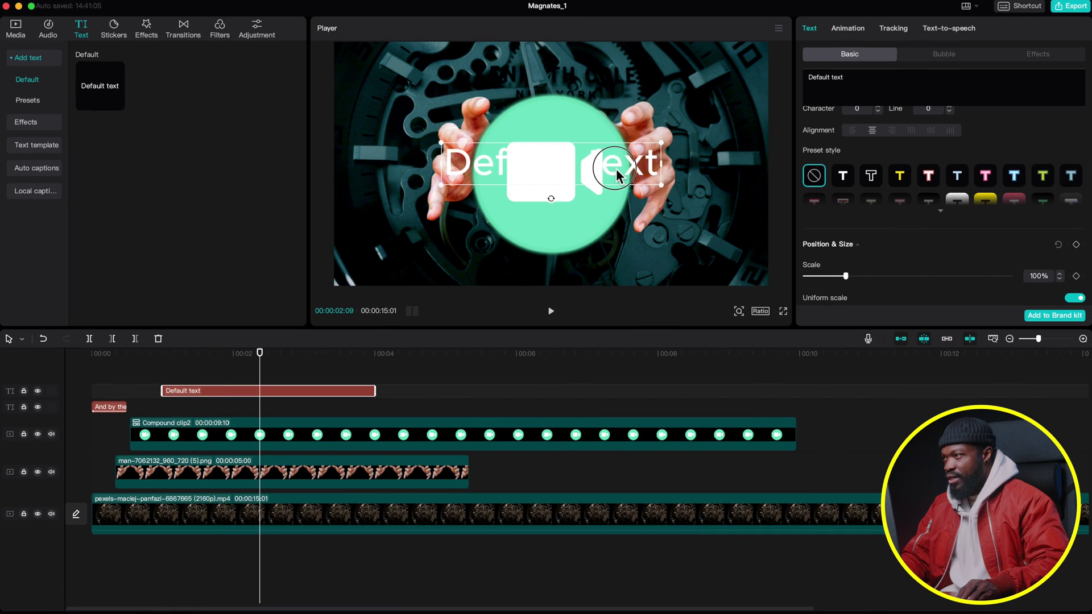
drag(800, 228, 801, 126)
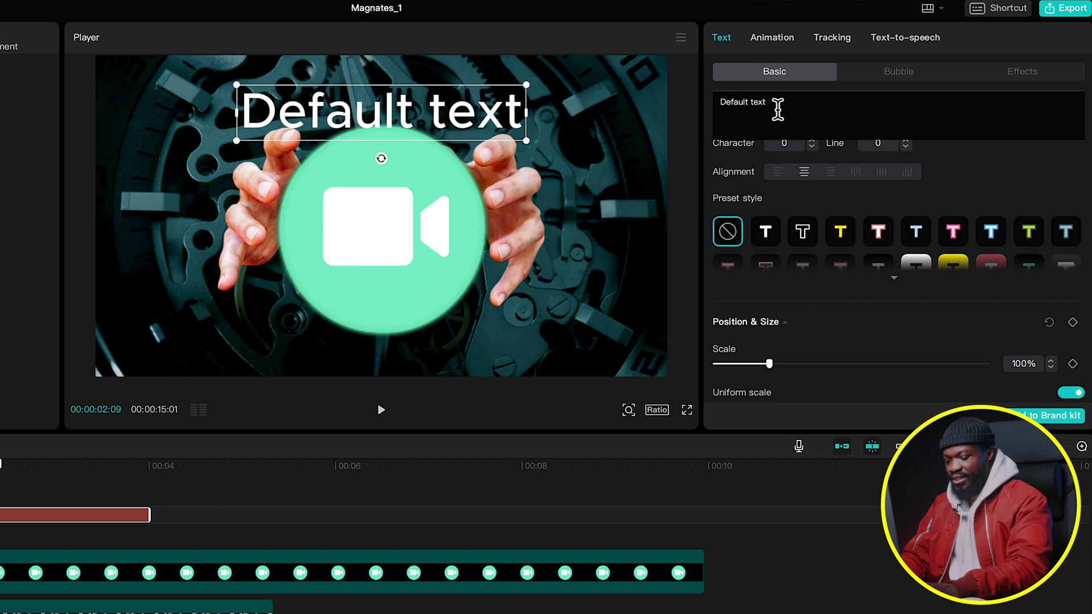
- Replace the new text clip's default wording with "50%"
key(BackSpace)
key(BackSpace)
key(BackSpace)
key(BackSpace)
key(BackSpace)
key(BackSpace)
key(BackSpace)
key(BackSpace)
key(BackSpace)
key(BackSpace)
key(BackSpace)
key(BackSpace)
click(738, 97)
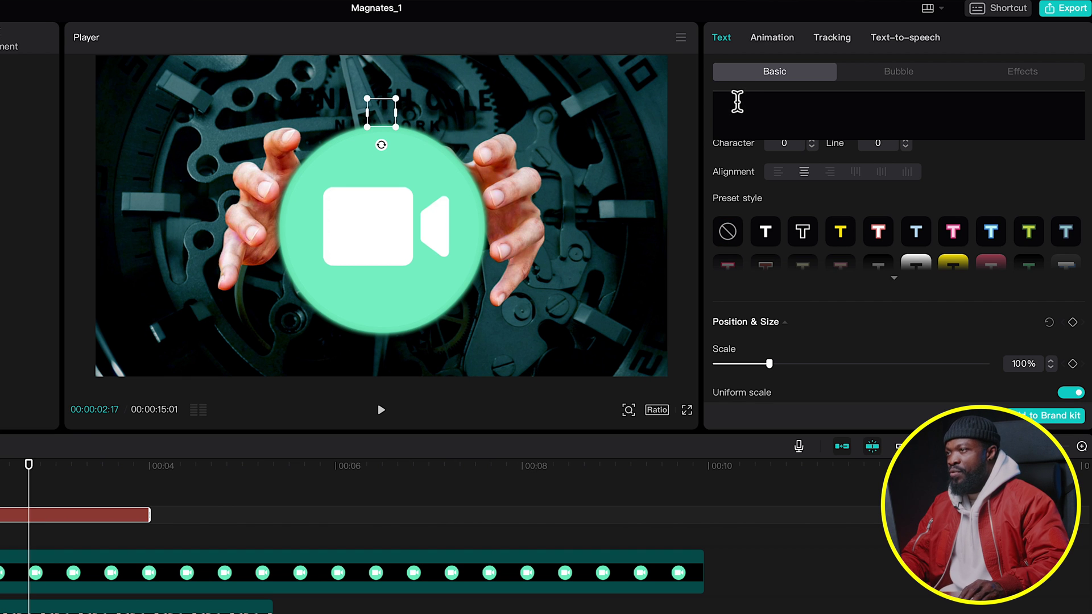
text(50%)
- Set the 50% text's font to Montserrat and enlarge the text in the frame until it spans wider than the icon
scroll(754, 175, up, 3)
click(818, 173)
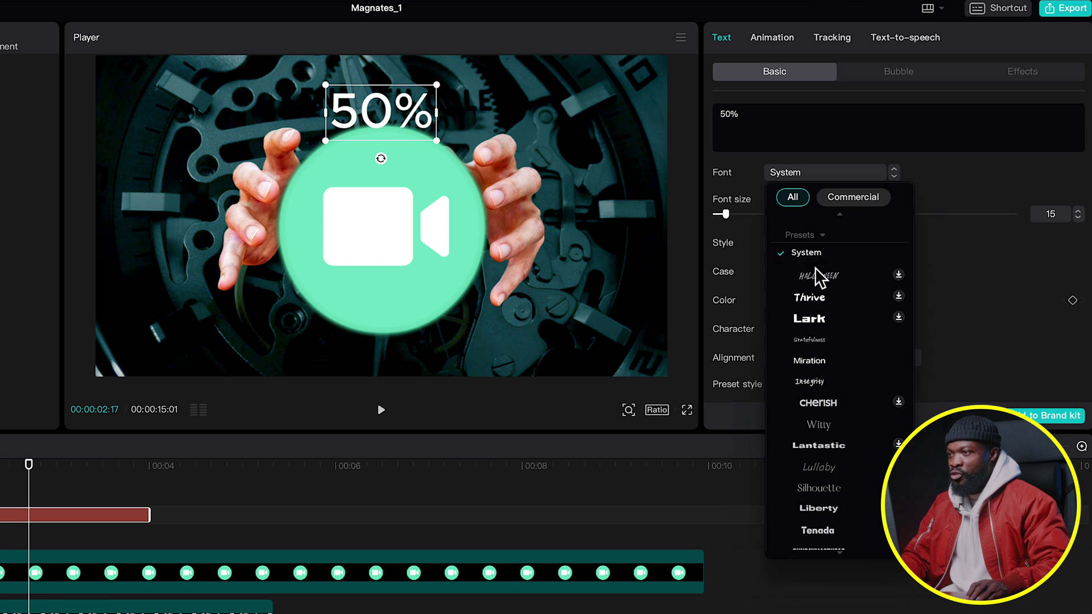
scroll(817, 291, up, 2)
click(817, 290)
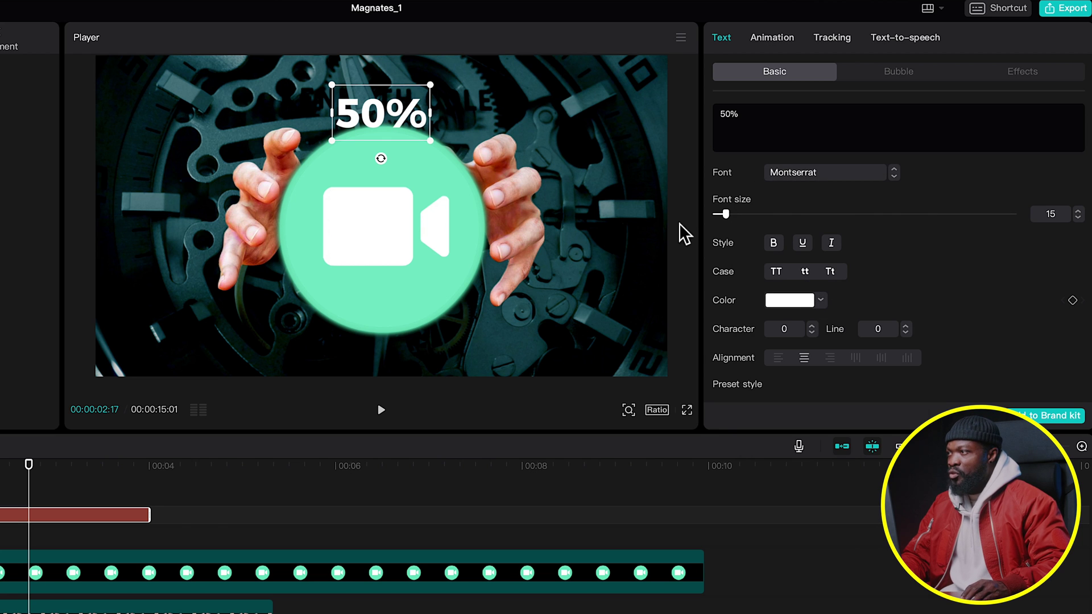
drag(432, 140, 524, 155)
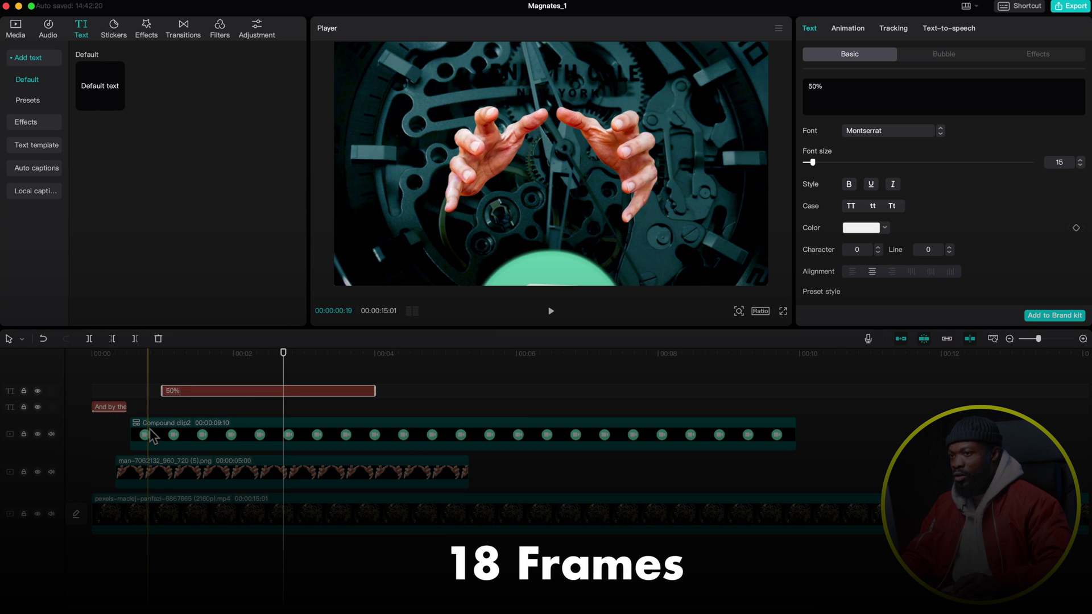
- Move the 50% text clip so it starts at 00:00:01:07, 18 frames after the icon clip begins
click(134, 360)
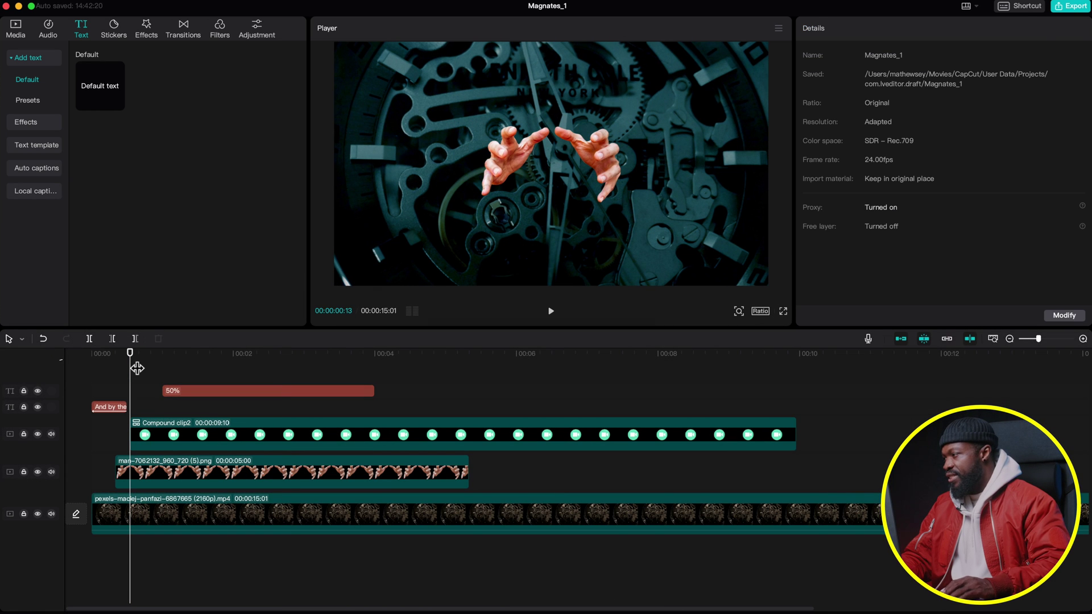
key(space)
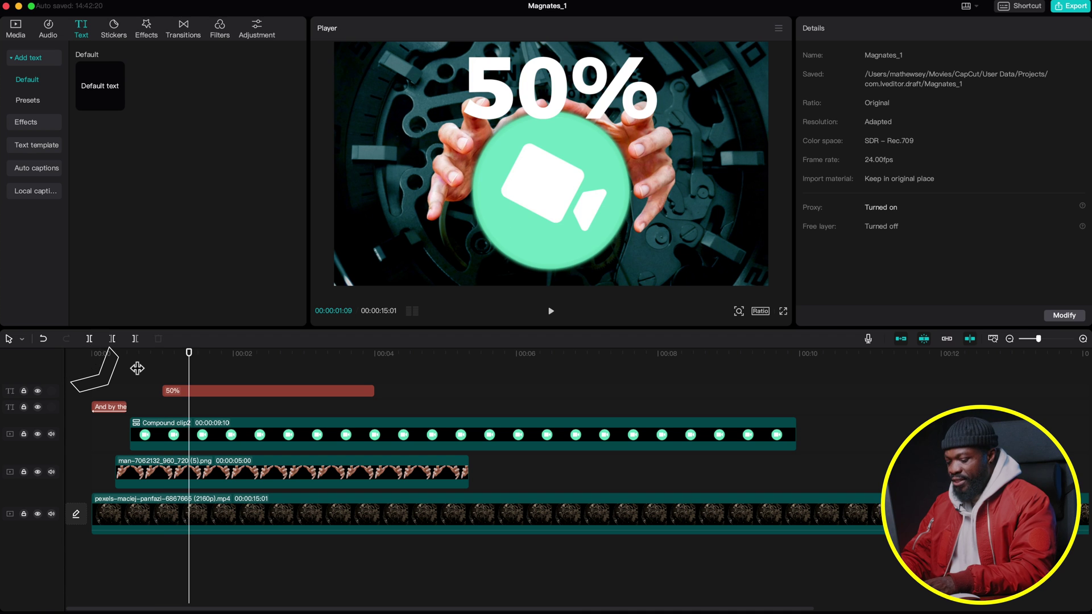
click(195, 393)
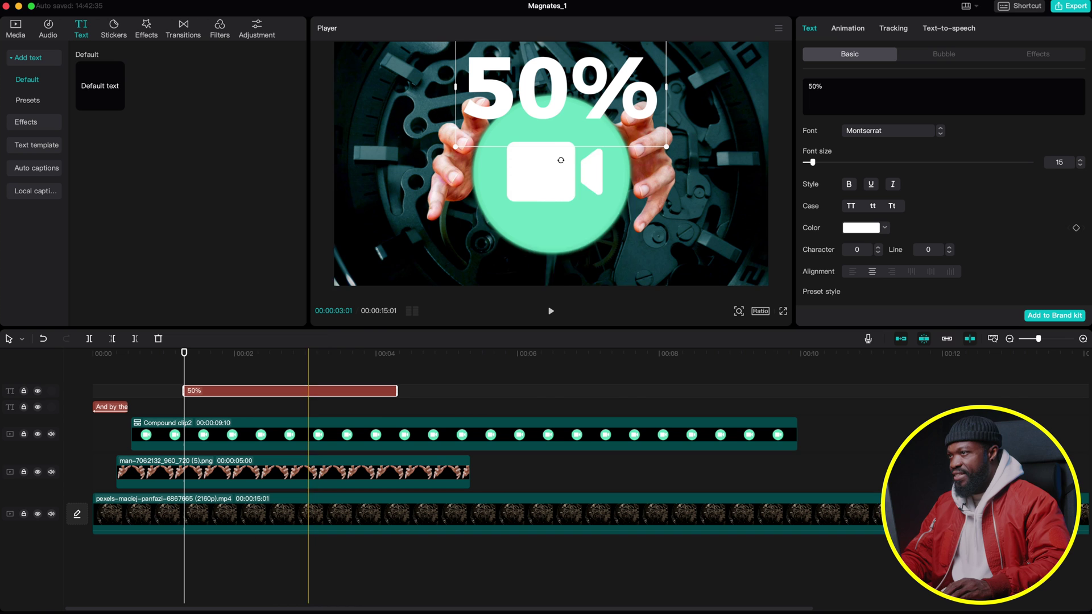
- Apply the Slide Up entrance animation to the 50% text
click(852, 30)
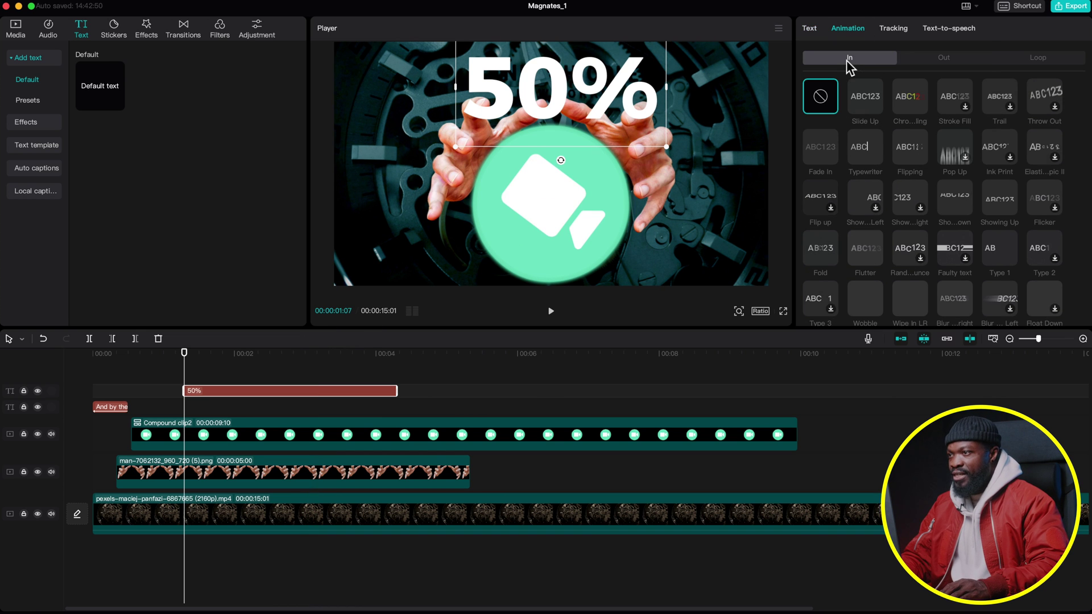
scroll(890, 261, down, 10)
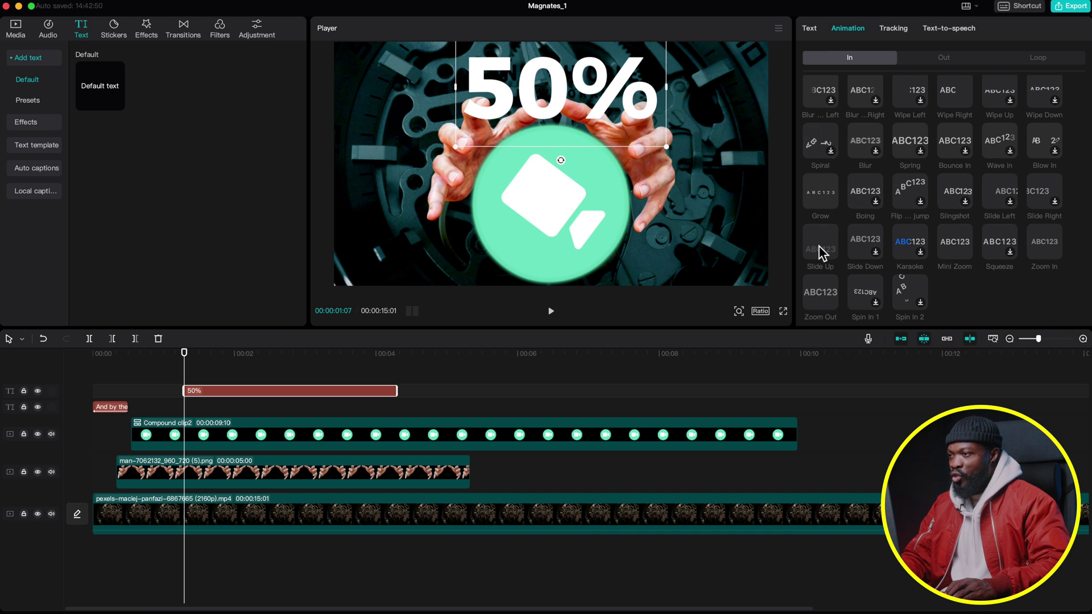
click(814, 245)
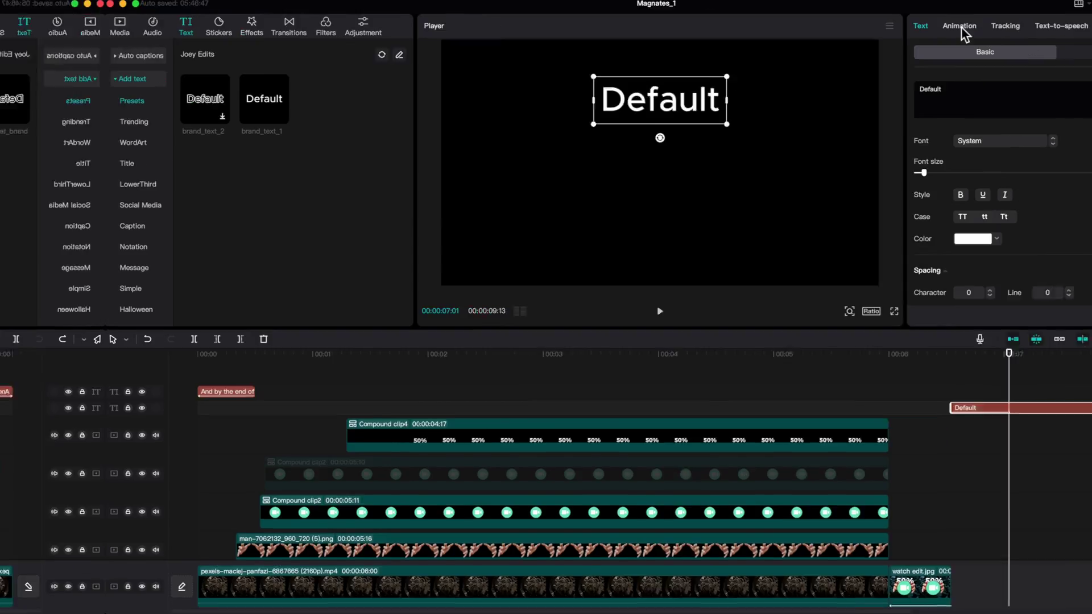
click(837, 29)
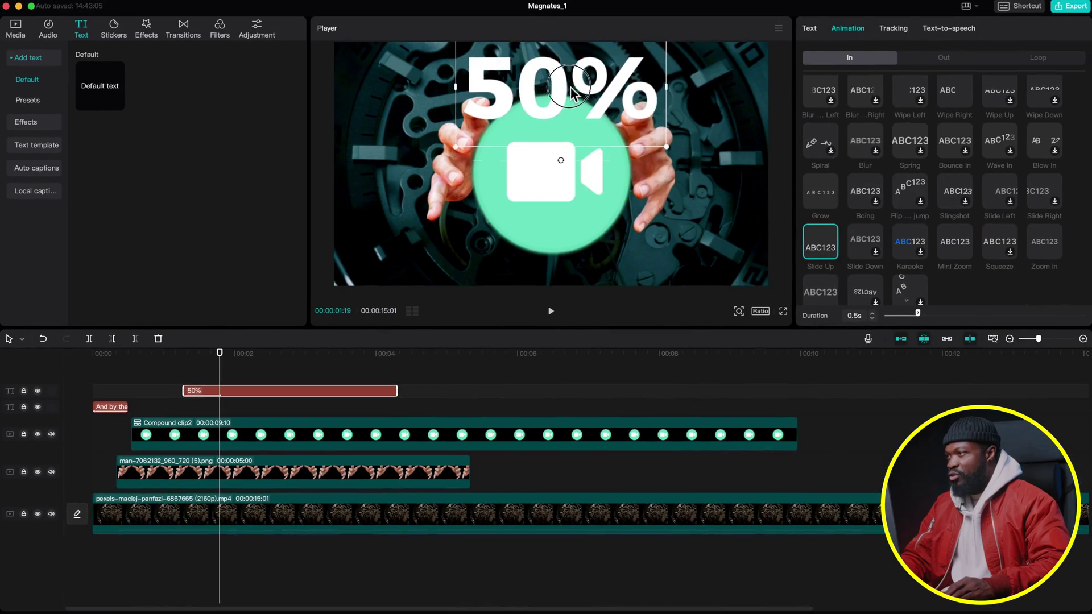
- Move the 50% text down over the icon's lower half and set its Slide Up animation duration to 0.6 s
drag(560, 85, 573, 221)
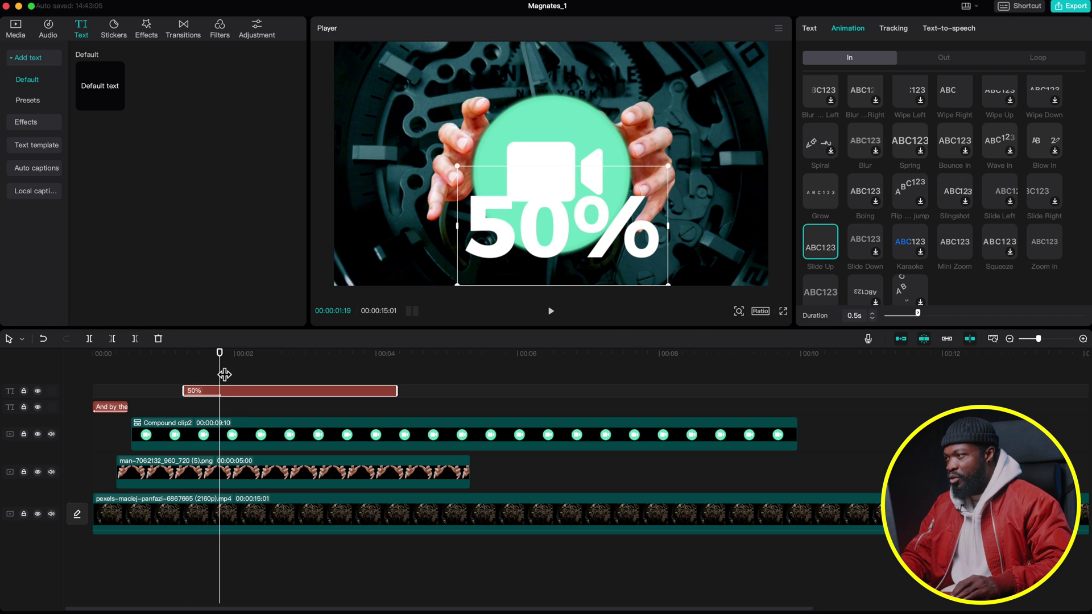
key(ctrl+z)
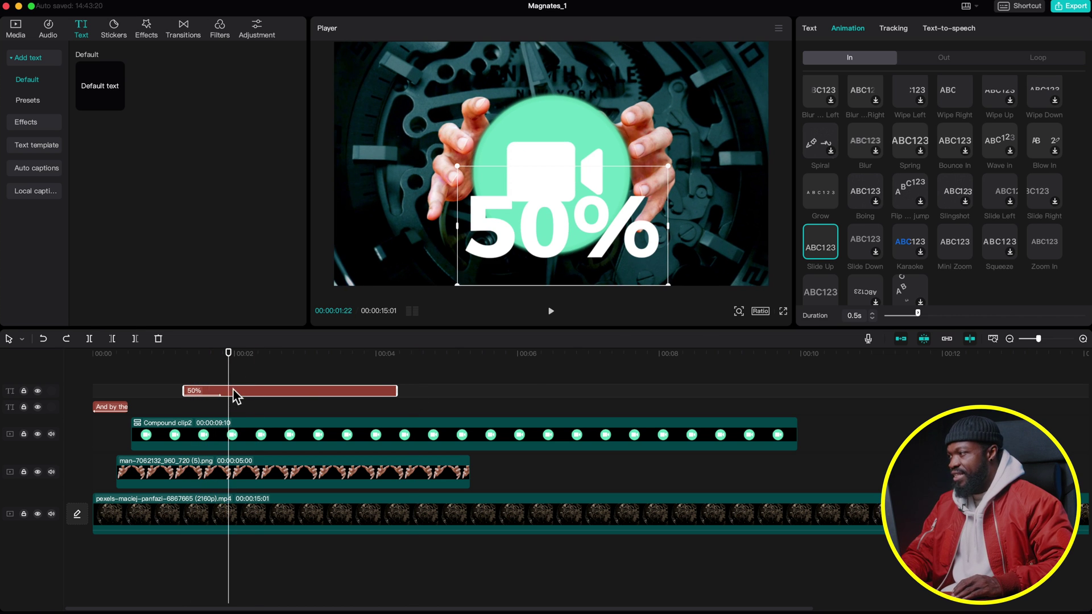
click(874, 315)
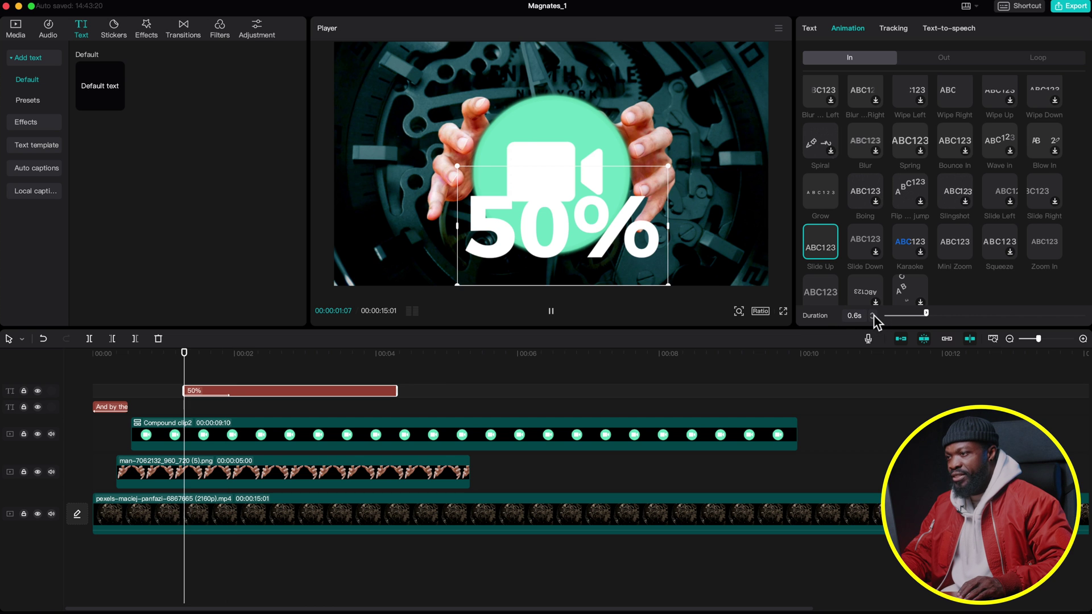
- Turn the 50% text into a compound clip and move it up above the icon, to about X 28, Y 1133
right_click(221, 390)
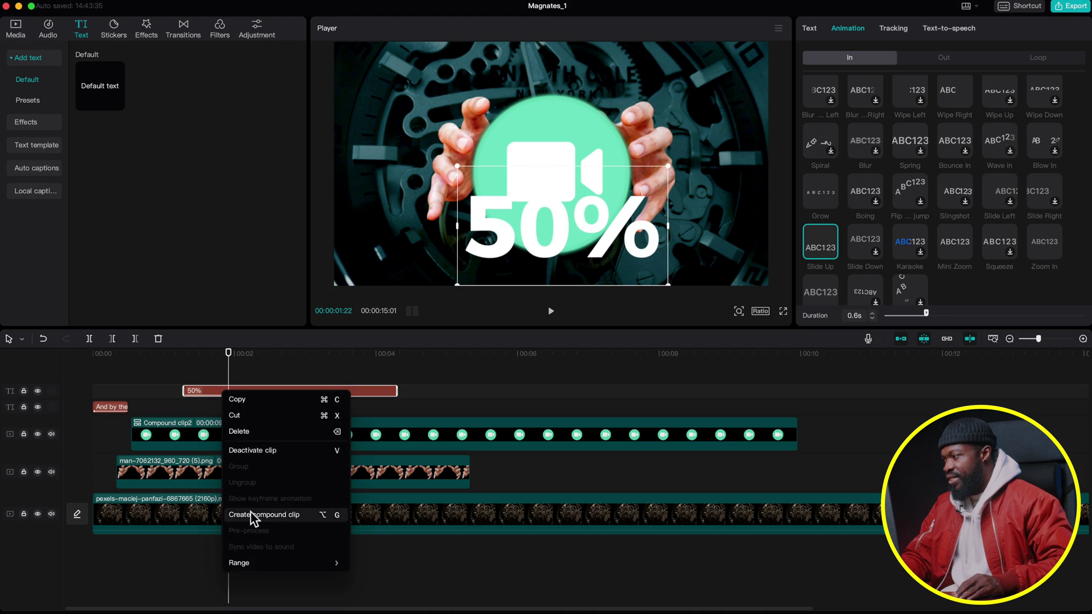
click(251, 515)
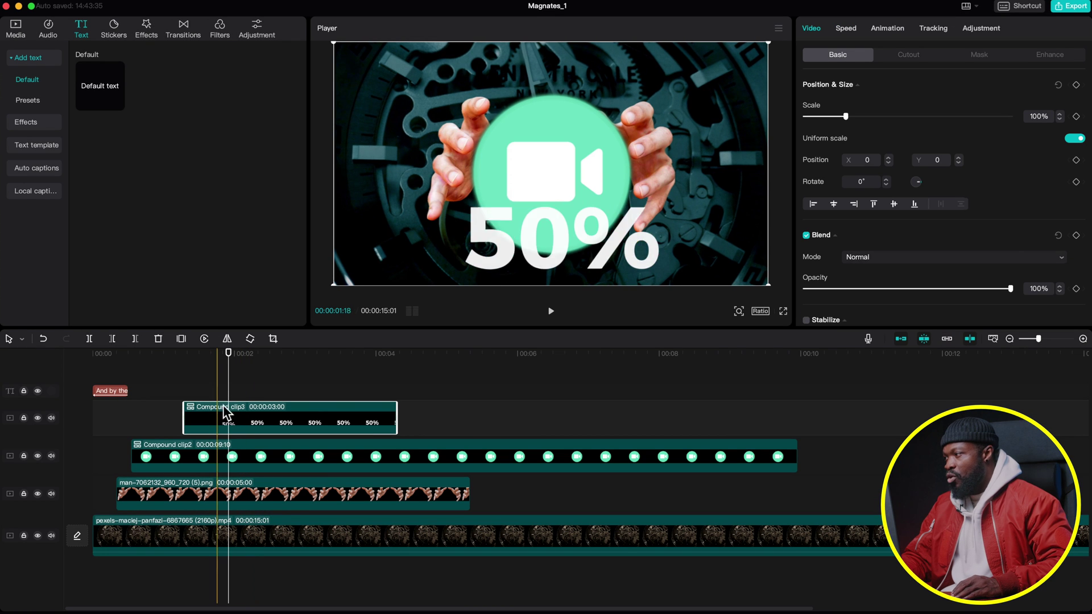
drag(550, 241, 553, 110)
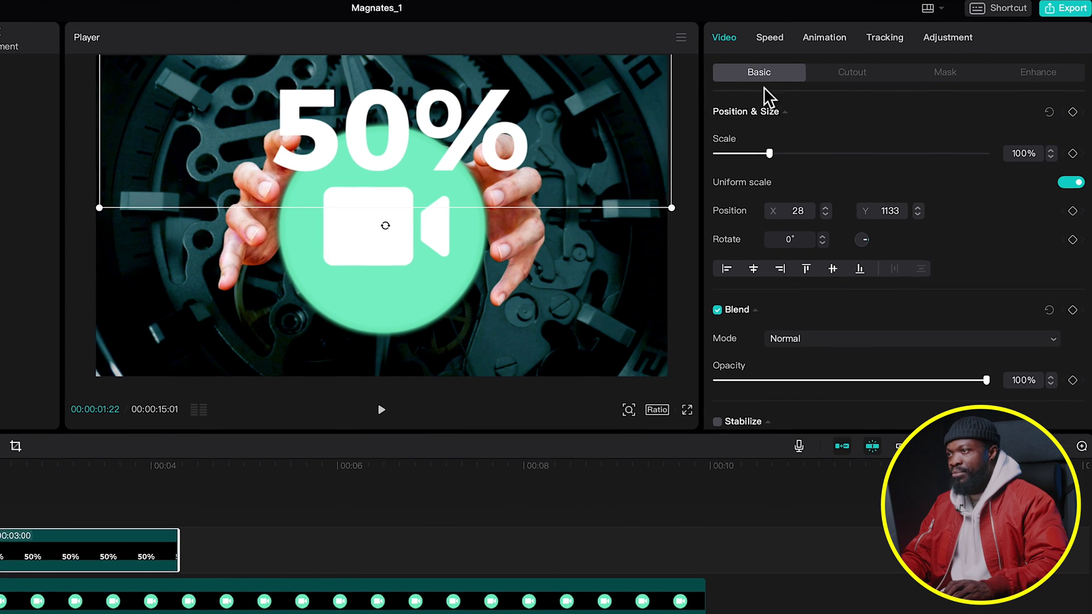
- Set the 50% compound clip to layer 1 so it sits behind the icon and hands, and play the sequence from the start
scroll(871, 357, down, 10)
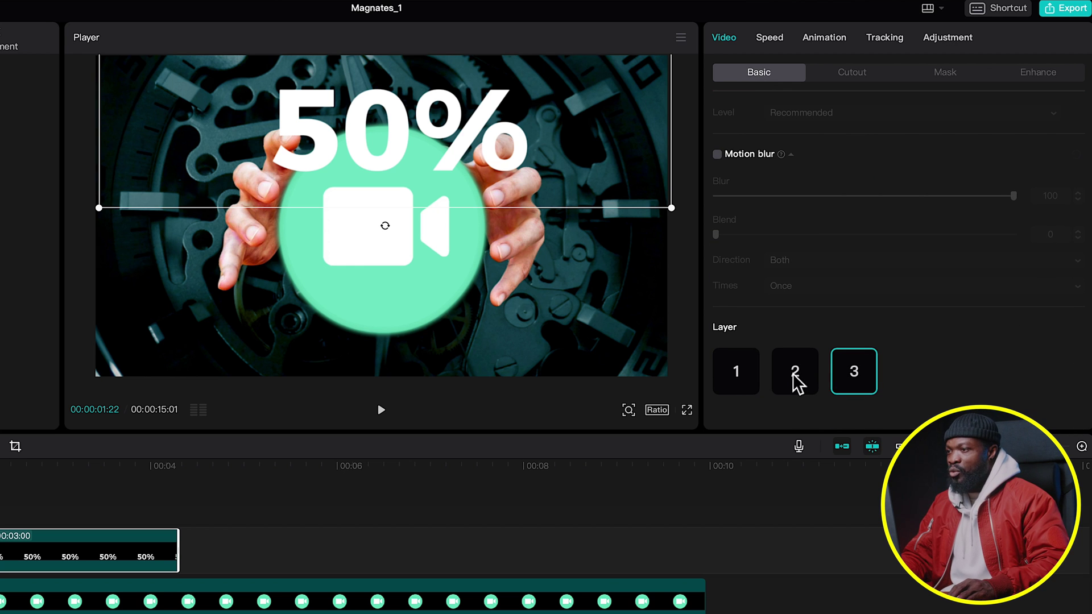
click(795, 375)
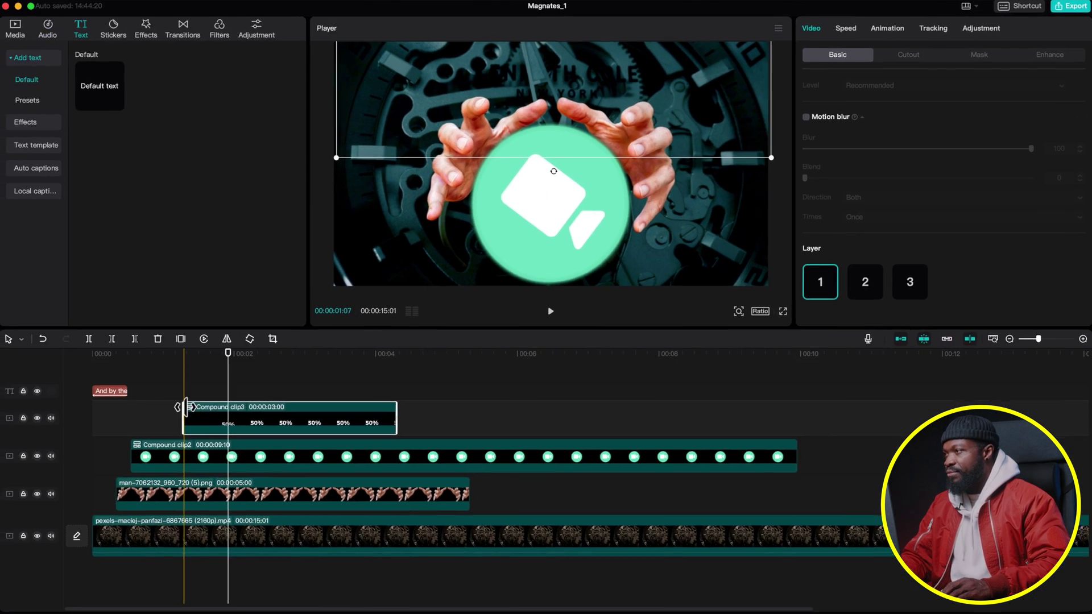
scroll(167, 400, left, 2)
click(83, 378)
key(space)
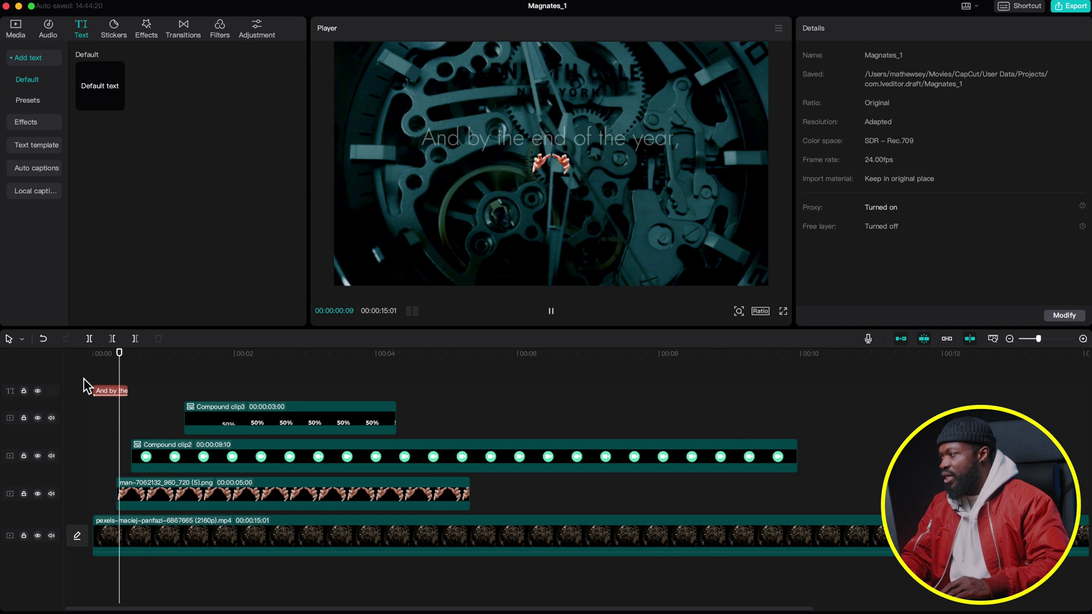
key(space)
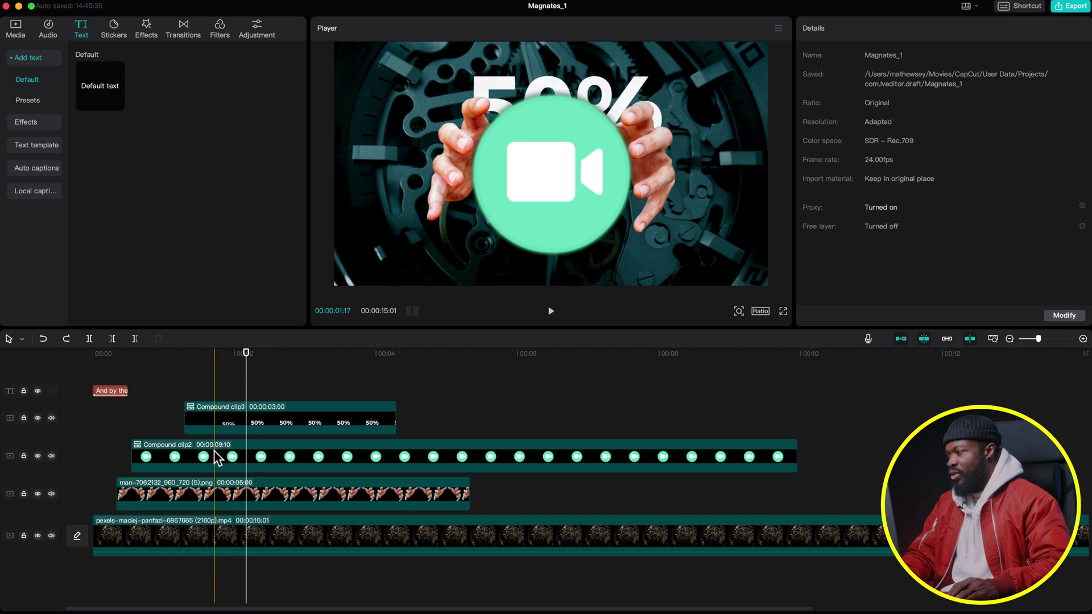
- Duplicate the video call icon clip, place the copy between the original and the 50% clip, and set it to layer 1
click(160, 459)
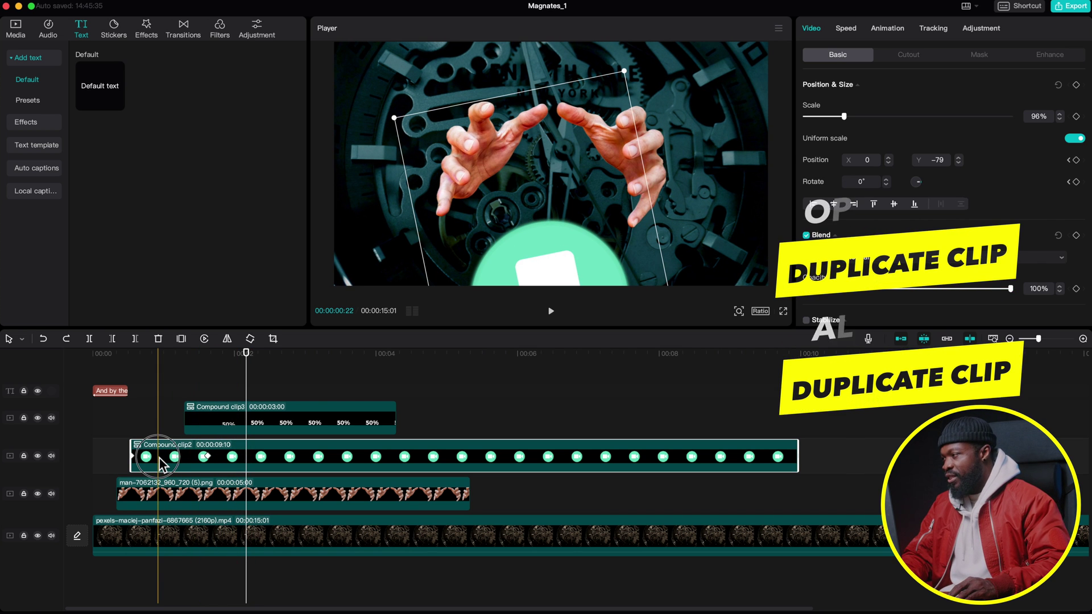
drag(159, 458, 162, 436)
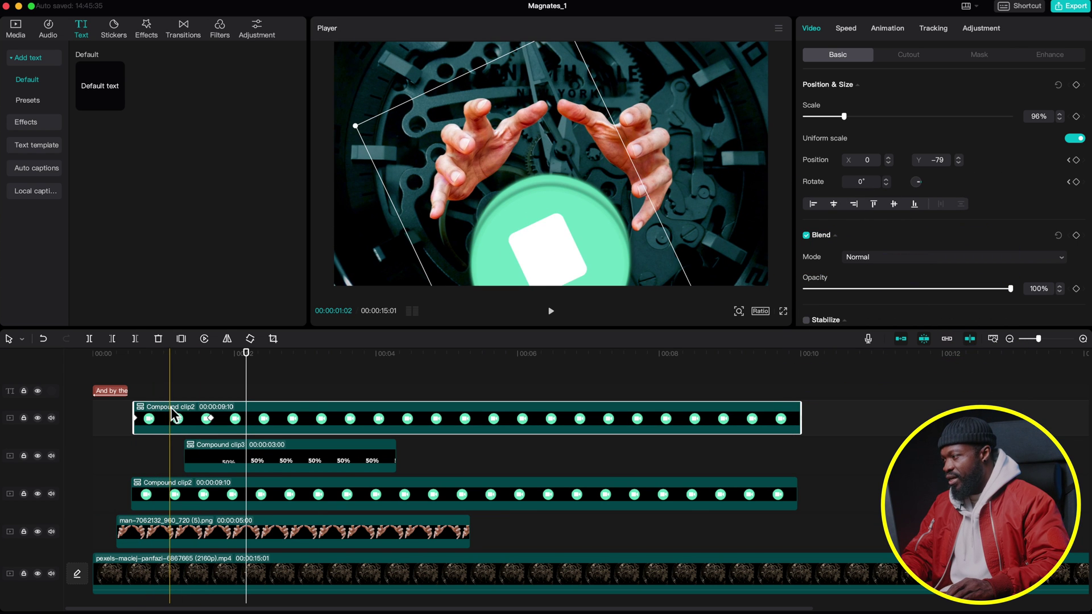
click(185, 370)
drag(204, 455, 219, 398)
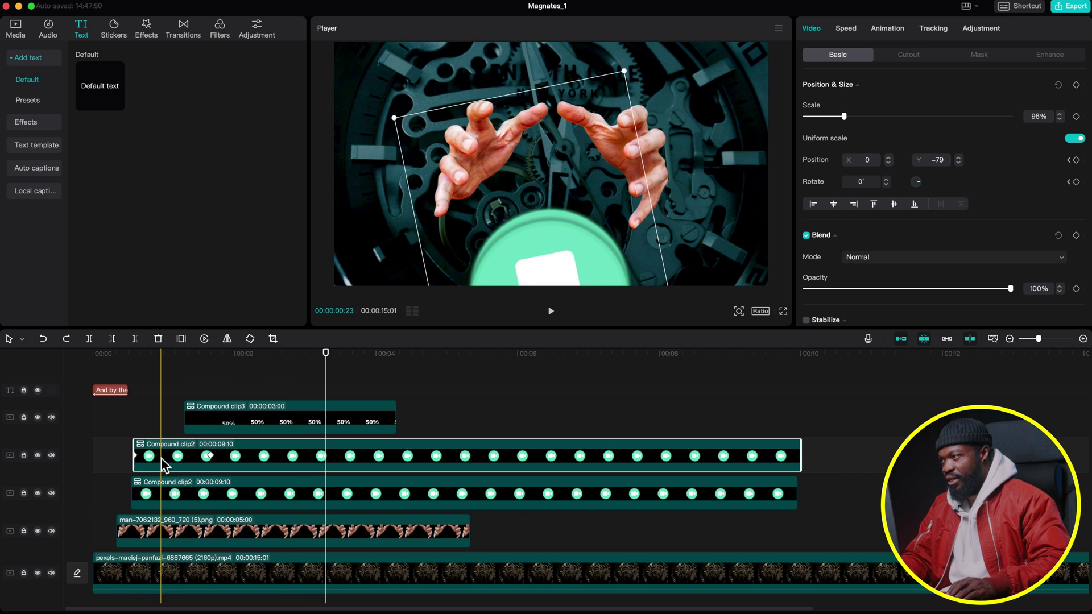
scroll(939, 200, down, 10)
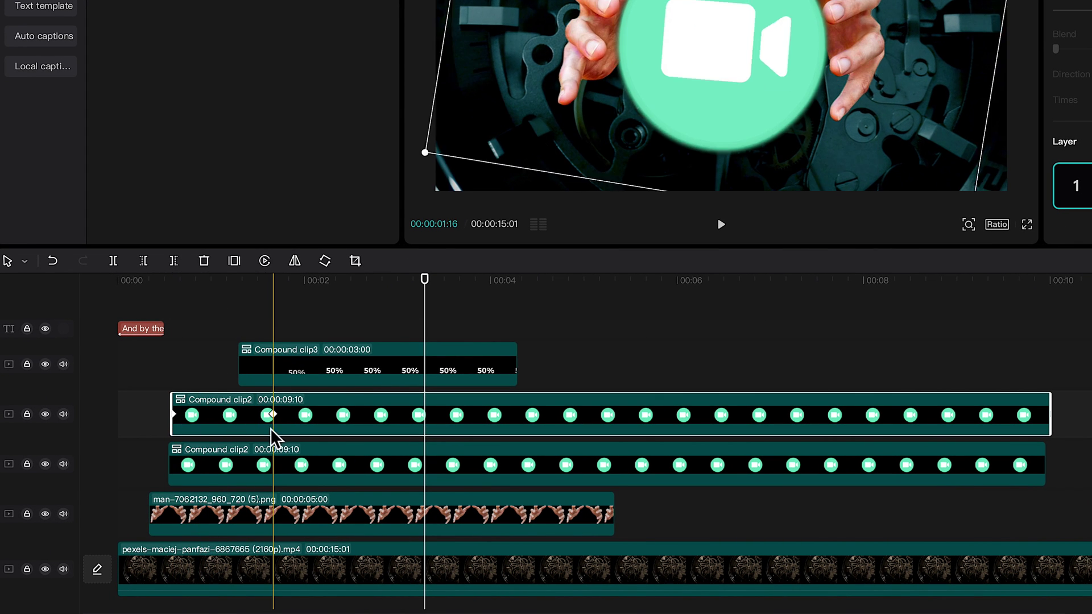
- Nudge the duplicate icon slightly above the original at its 00:00:01:16 keyframe
click(274, 294)
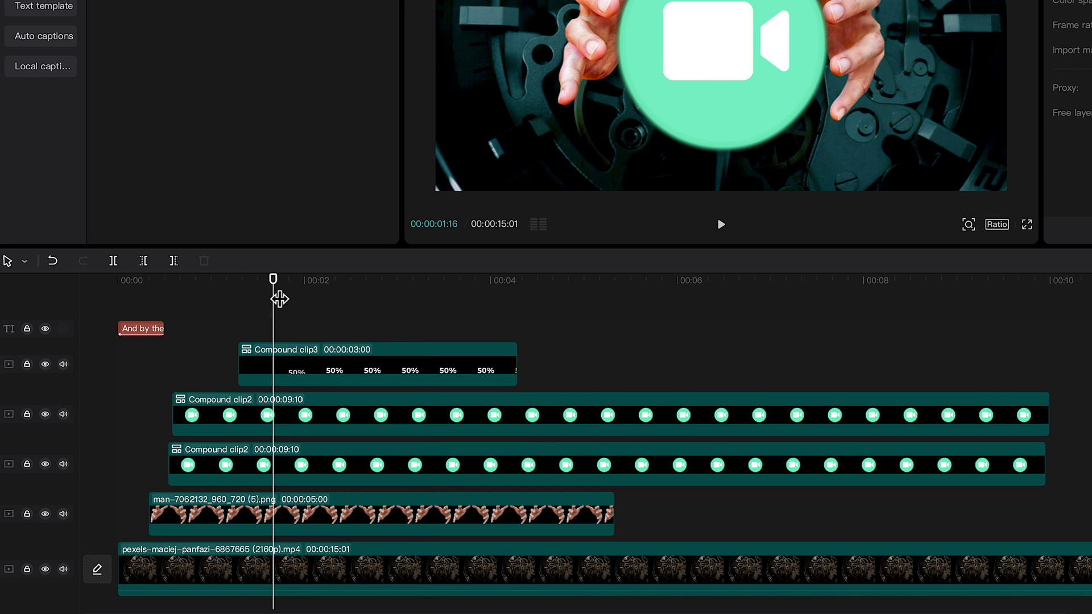
click(275, 411)
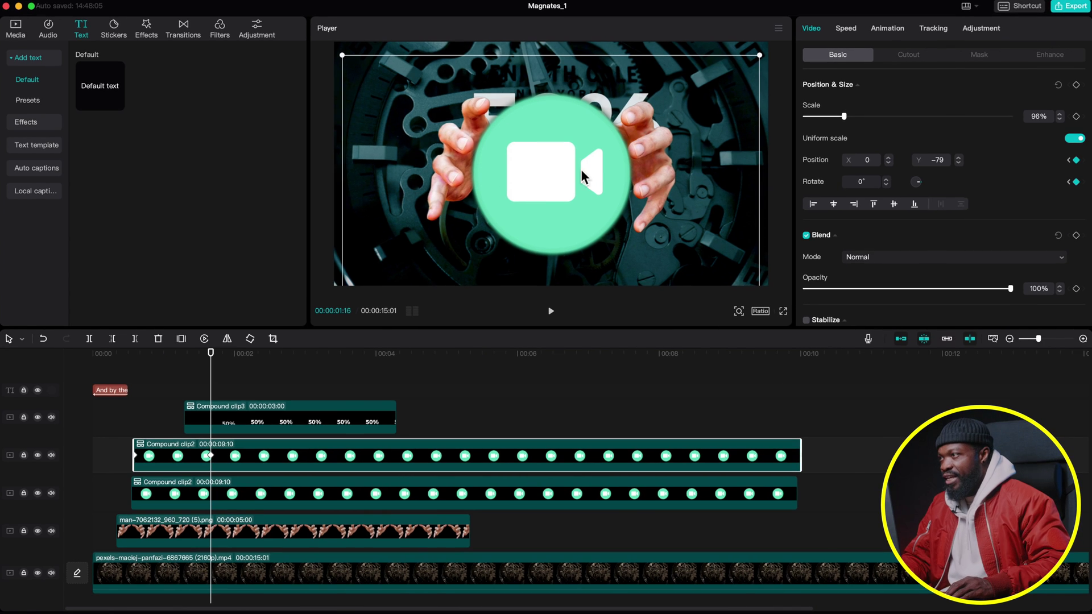
drag(581, 169, 578, 166)
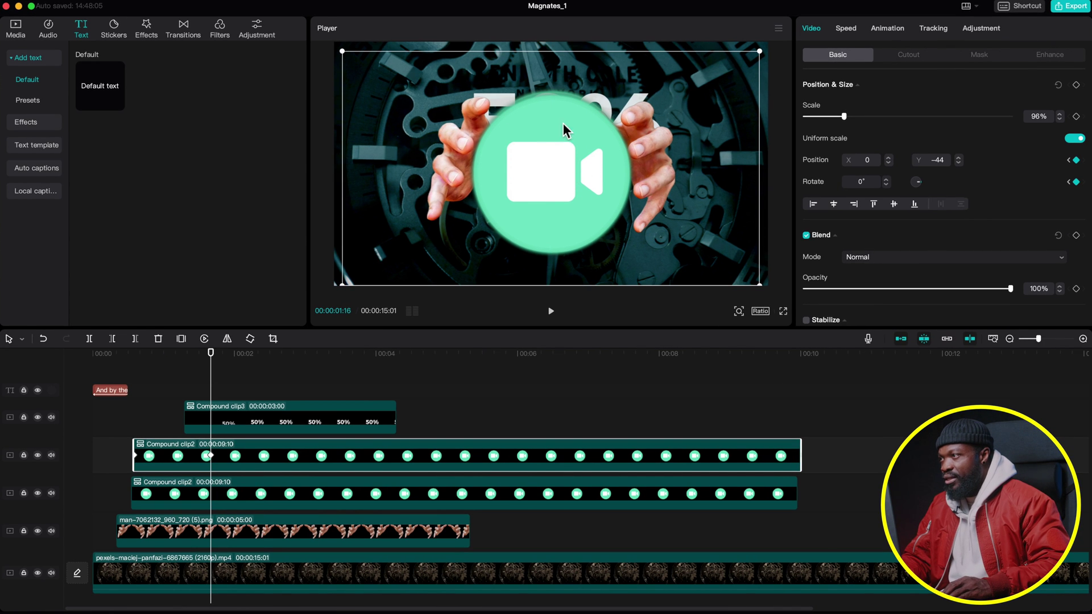
drag(568, 123, 569, 122)
- Play the icon's entrance from 00:00:00:14 and reposition the 50% clip at X 0, Y 1227
click(135, 385)
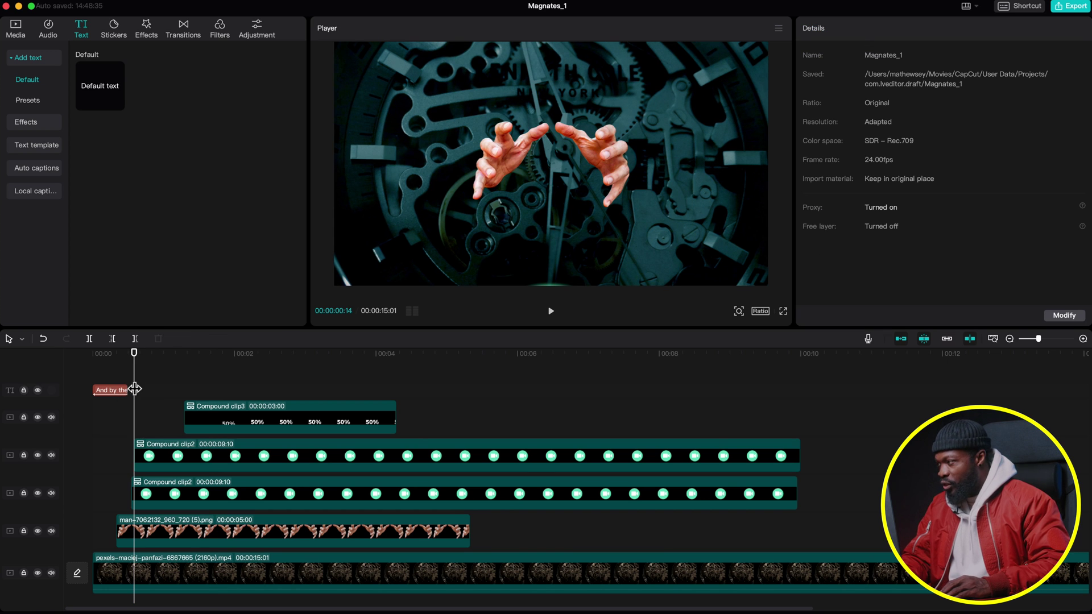
drag(135, 389, 135, 381)
key(space)
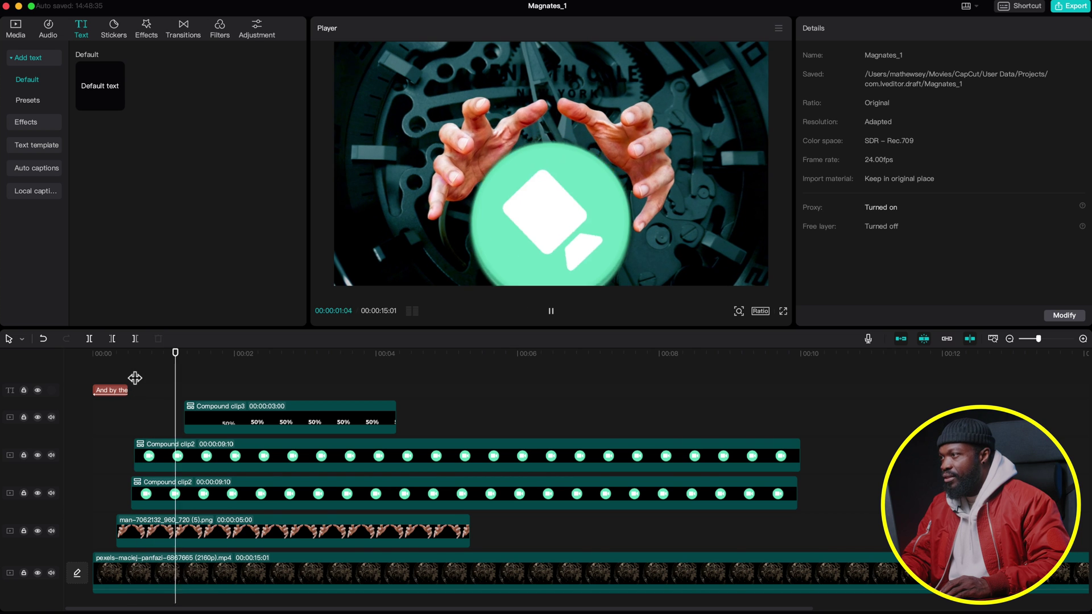
key(space)
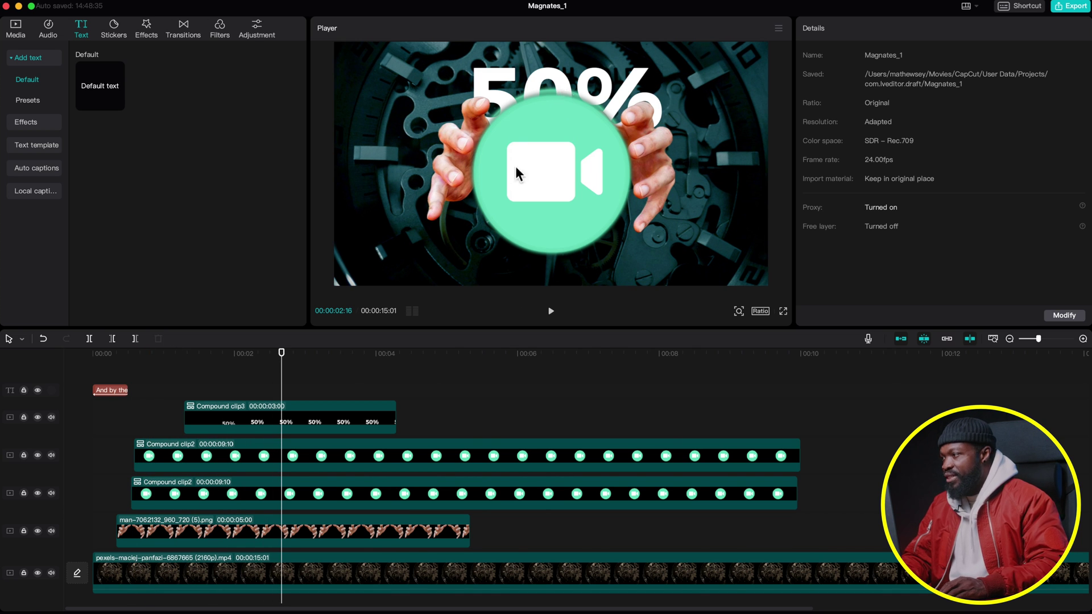
click(279, 420)
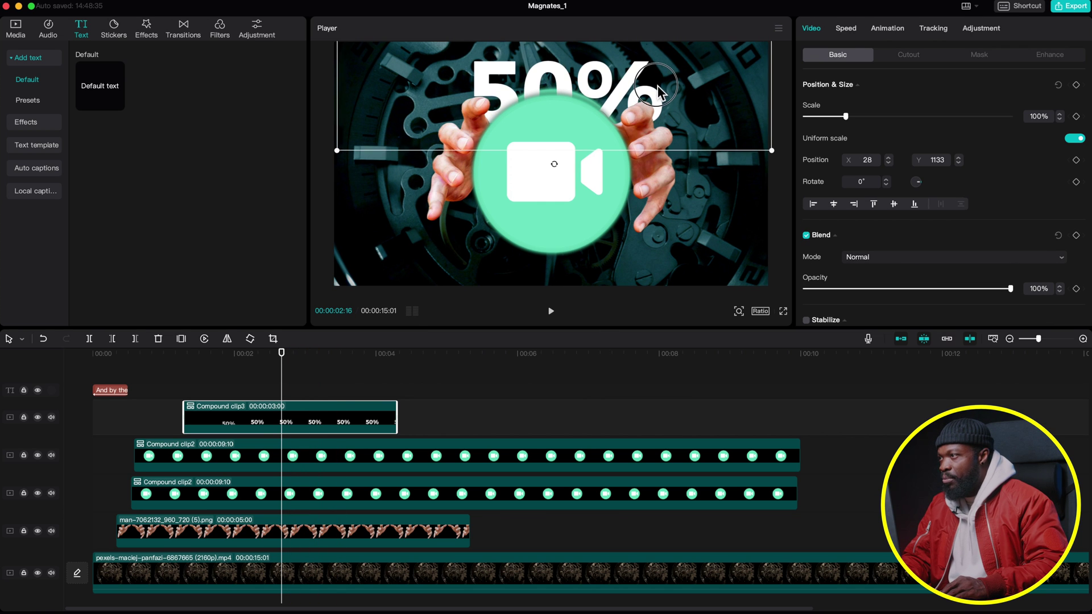
- Enable motion blur on the original icon clip with blur 85 and blend 60
click(163, 526)
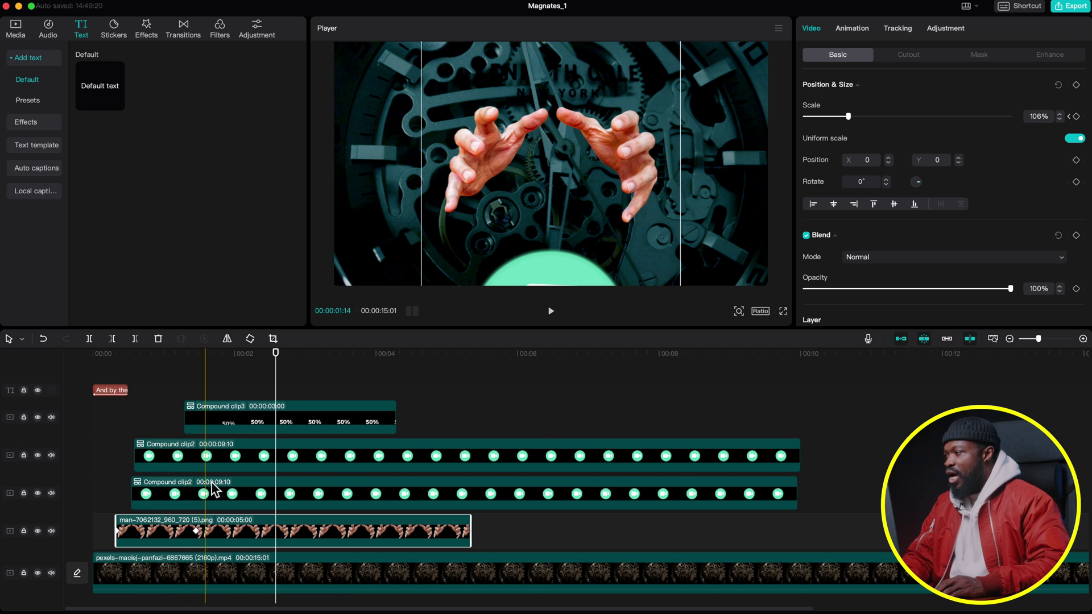
click(175, 495)
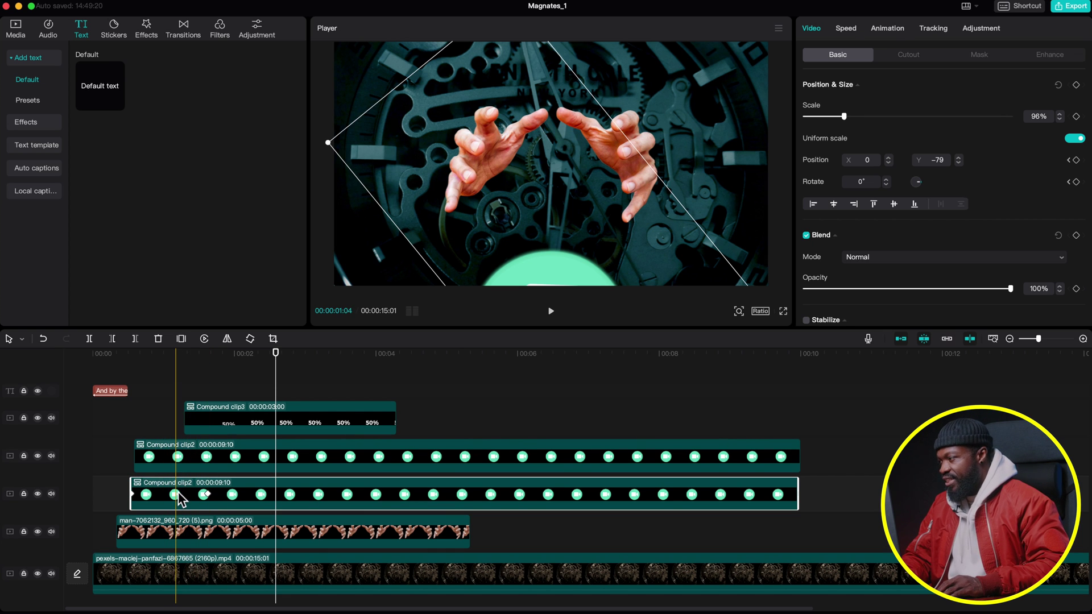
scroll(945, 217, down, 5)
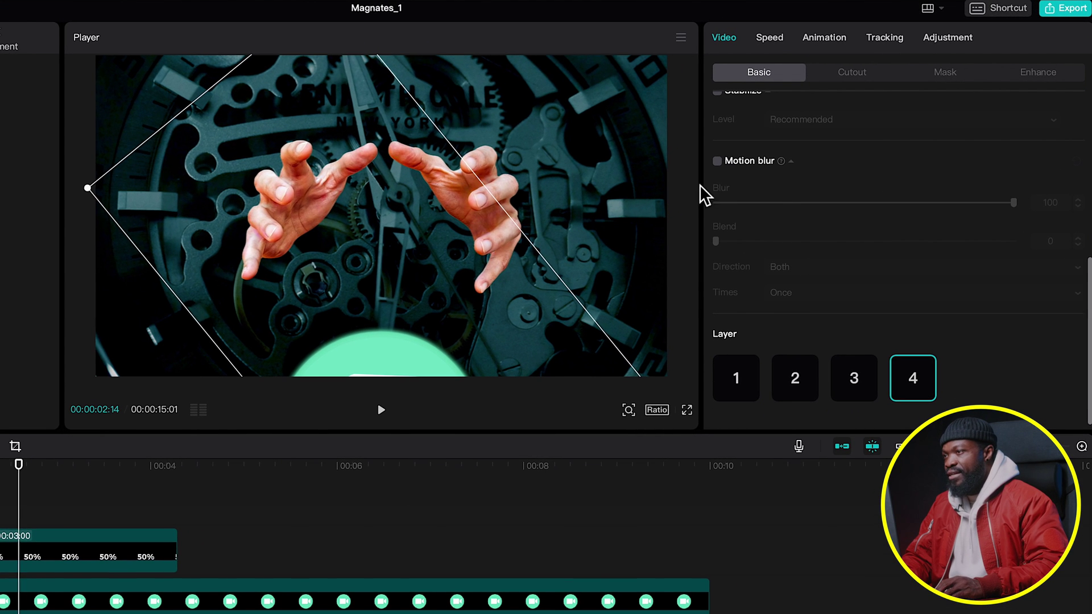
click(717, 162)
drag(716, 242, 896, 243)
drag(961, 204, 968, 203)
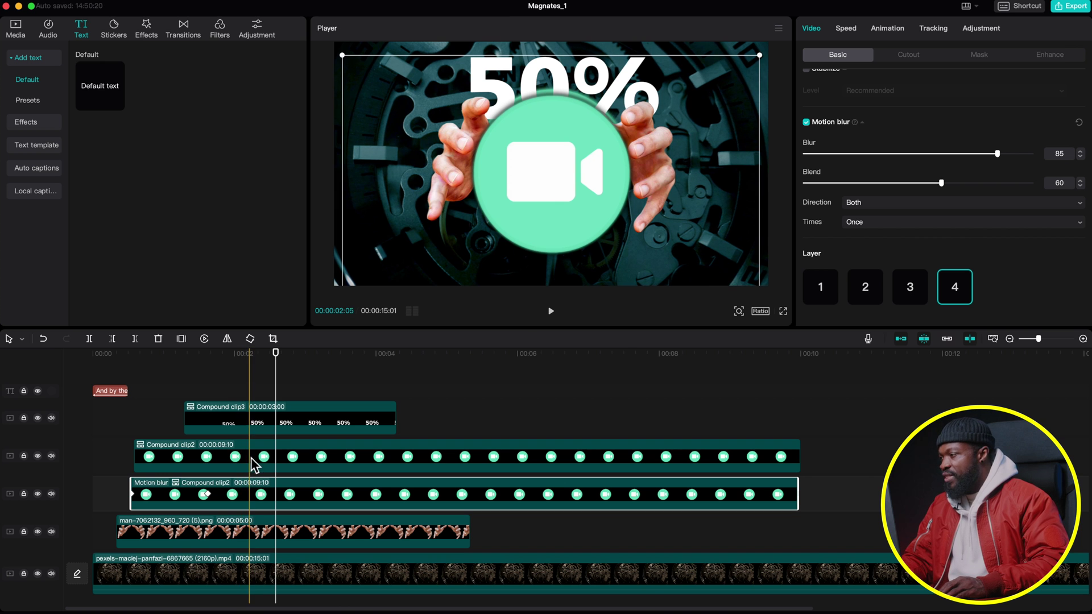
- Enable motion blur on the duplicate icon clip with blur 81 and blend 61, and play the sequence from the start
click(254, 465)
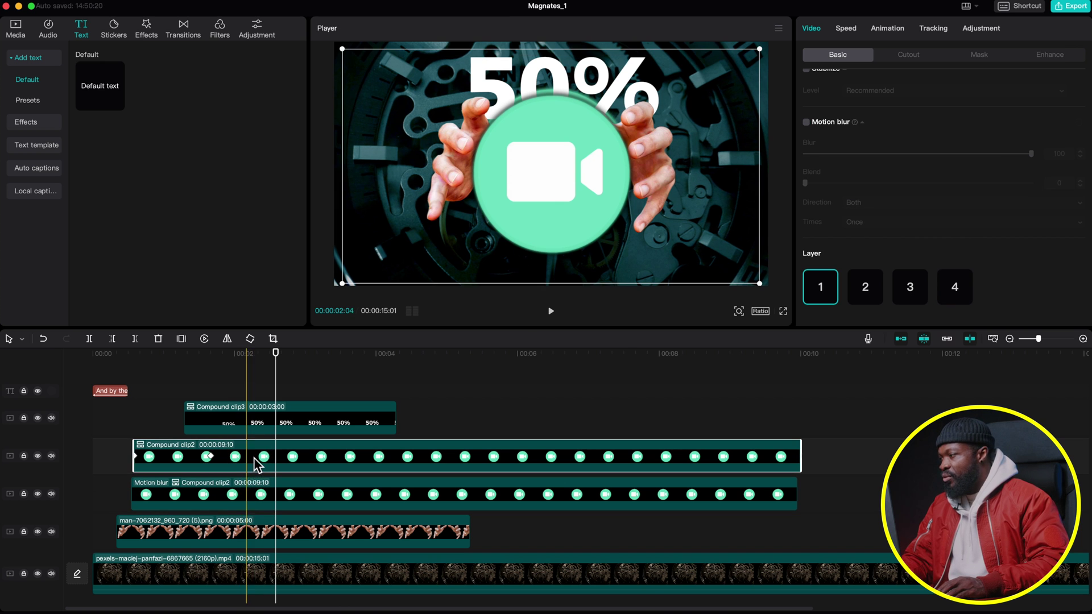
click(808, 122)
drag(995, 154, 991, 153)
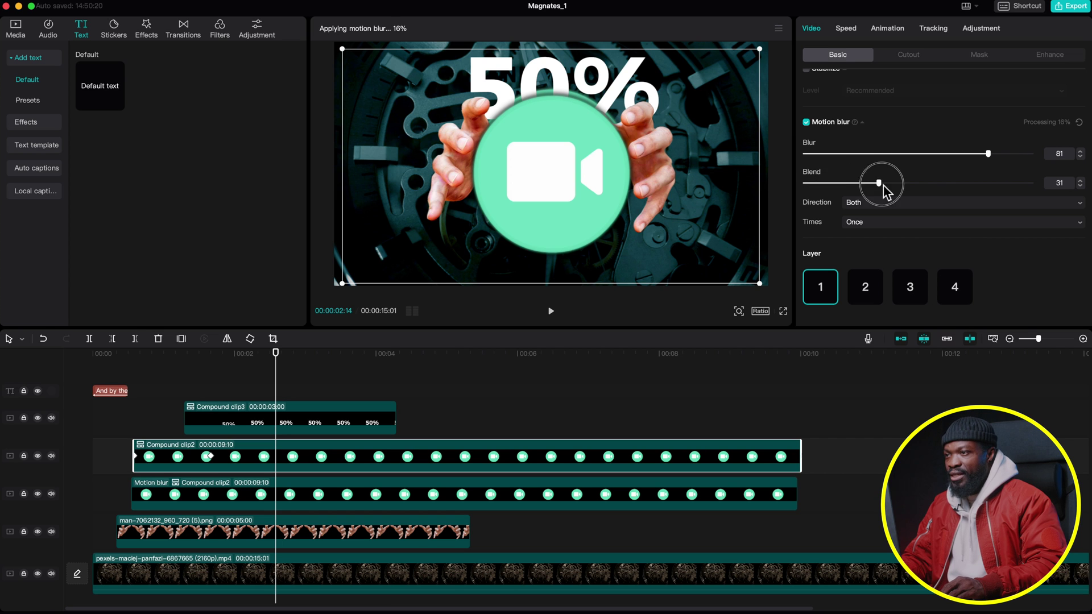
drag(945, 186, 945, 186)
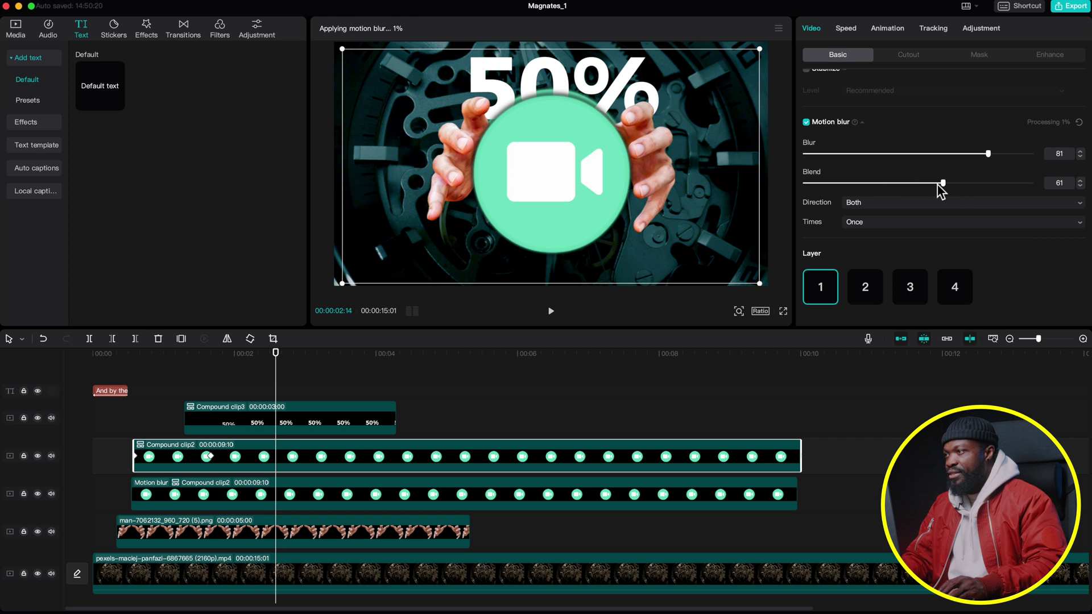
click(75, 457)
key(Home)
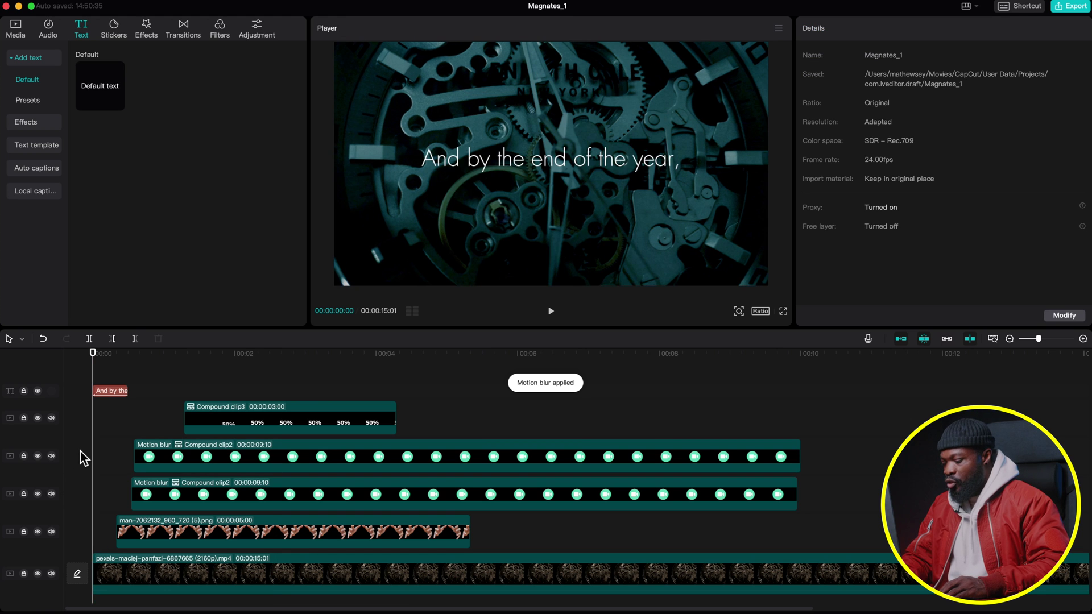
key(space)
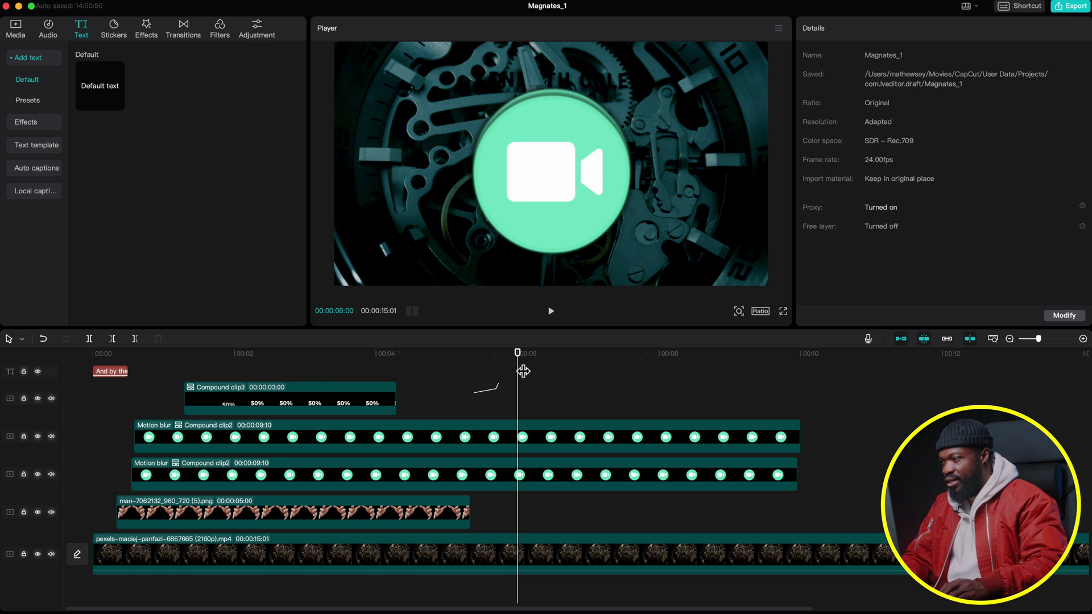
- Trim the end of the watch background clip to its second scale keyframe at 00:00:06:00
scroll(581, 521, down, 3)
scroll(580, 521, down, 2)
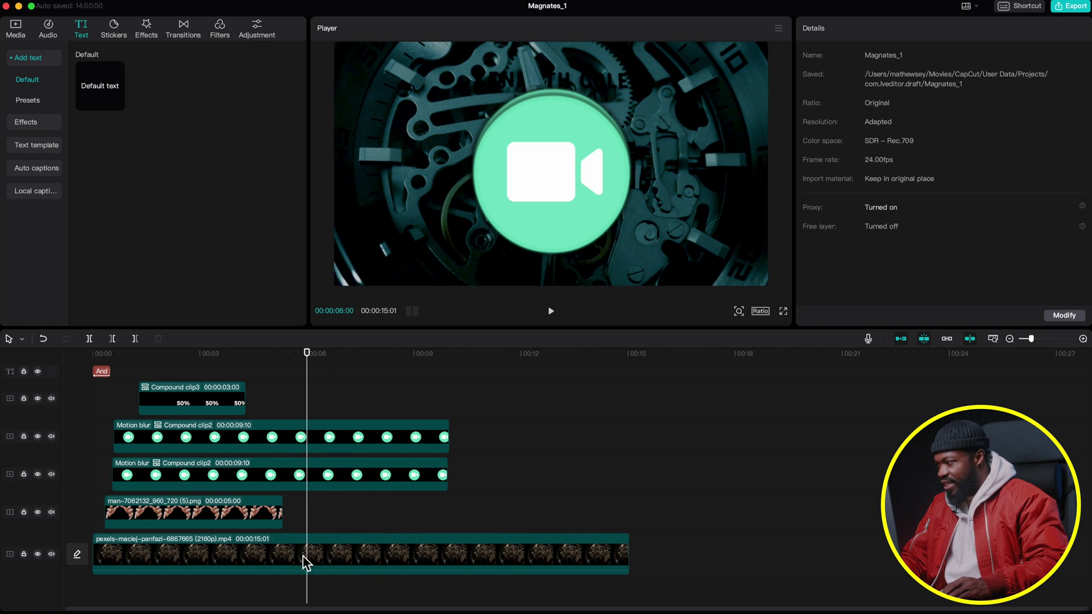
click(307, 554)
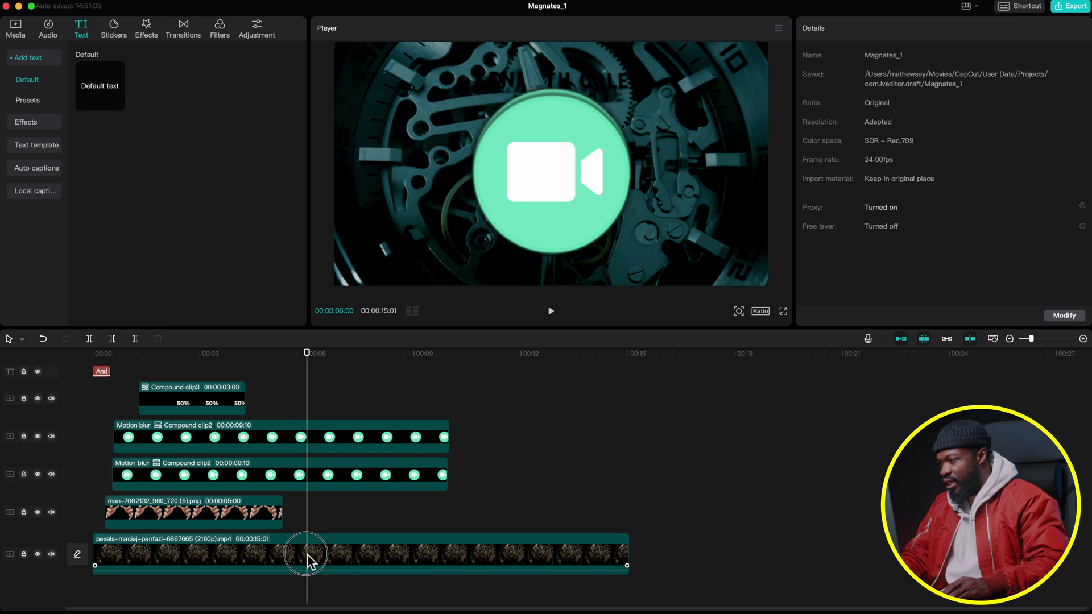
click(522, 558)
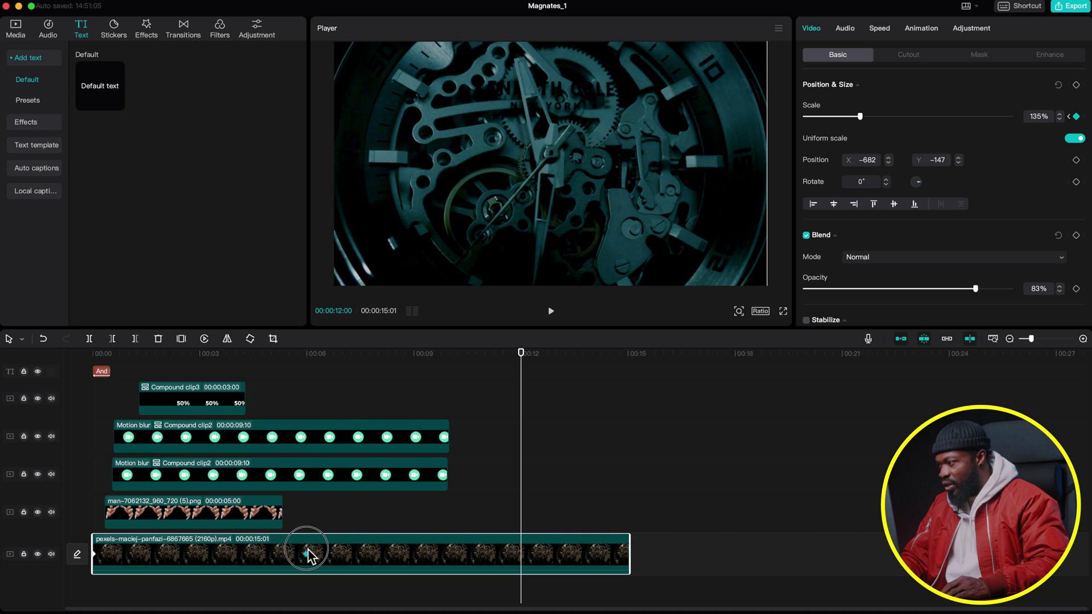
drag(630, 555, 306, 547)
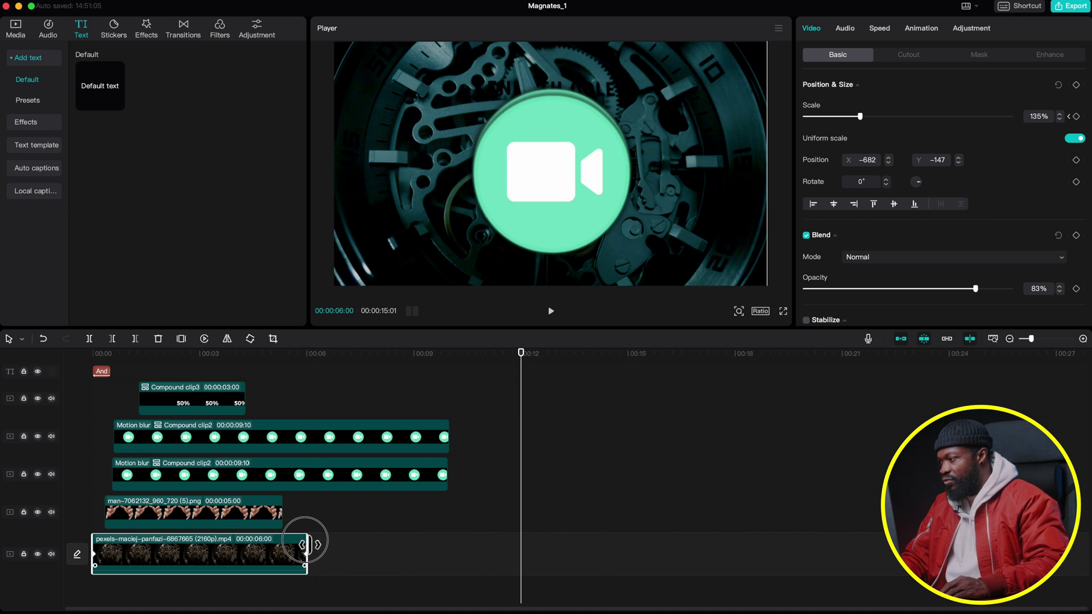
- Trim both icon clips and extend the hands clip so all three end with the watch clip at 00:00:06:00
click(446, 475)
drag(446, 475, 307, 474)
drag(449, 438, 307, 436)
drag(283, 513, 312, 517)
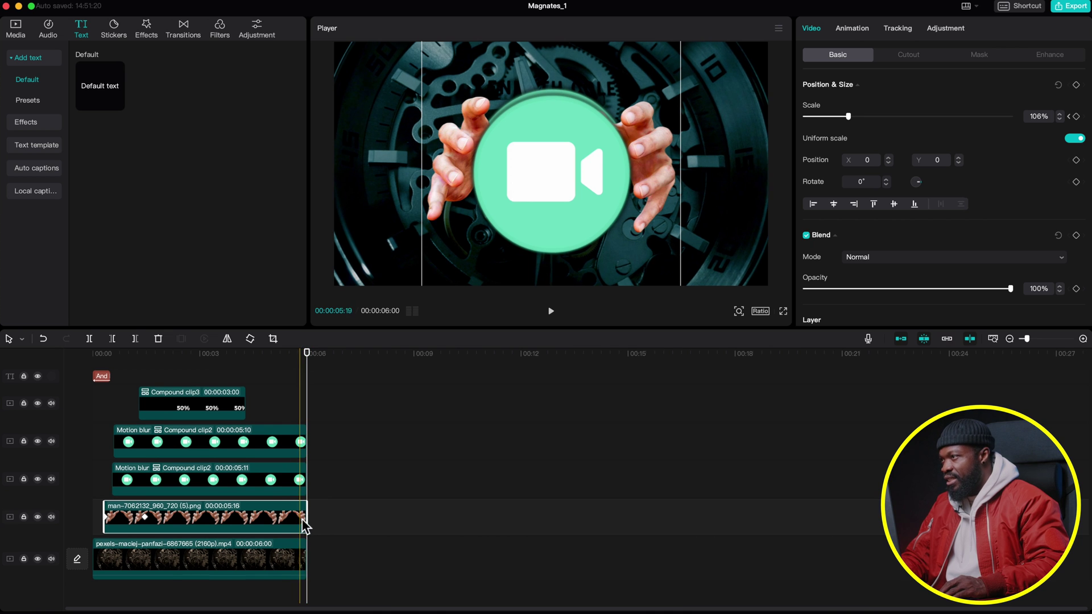
- Break the 50% compound clip back into text and extend the text to end at 00:00:06:00
click(194, 401)
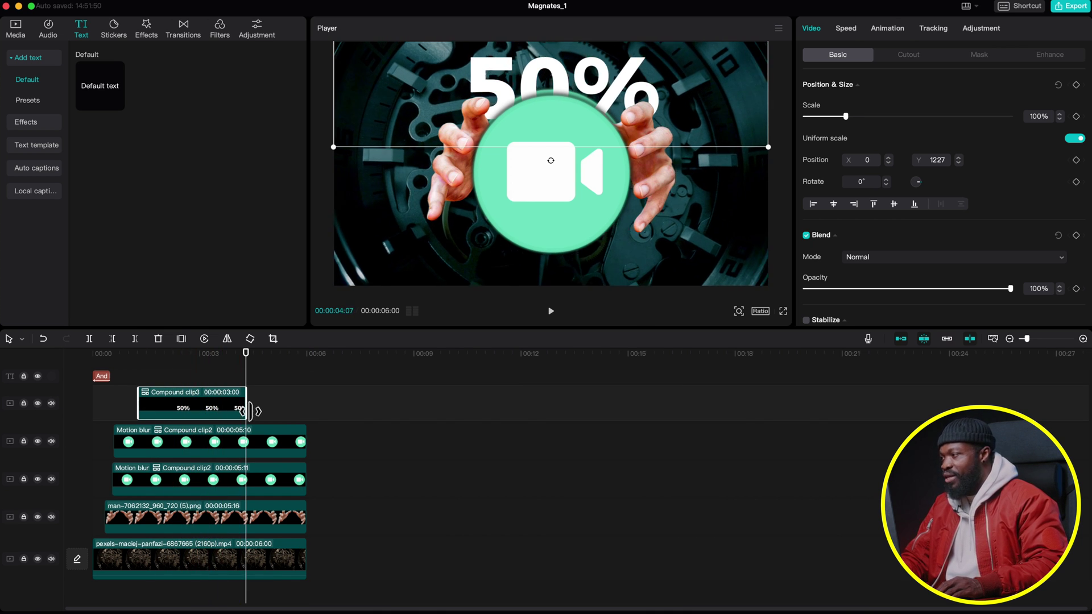
right_click(200, 410)
click(227, 455)
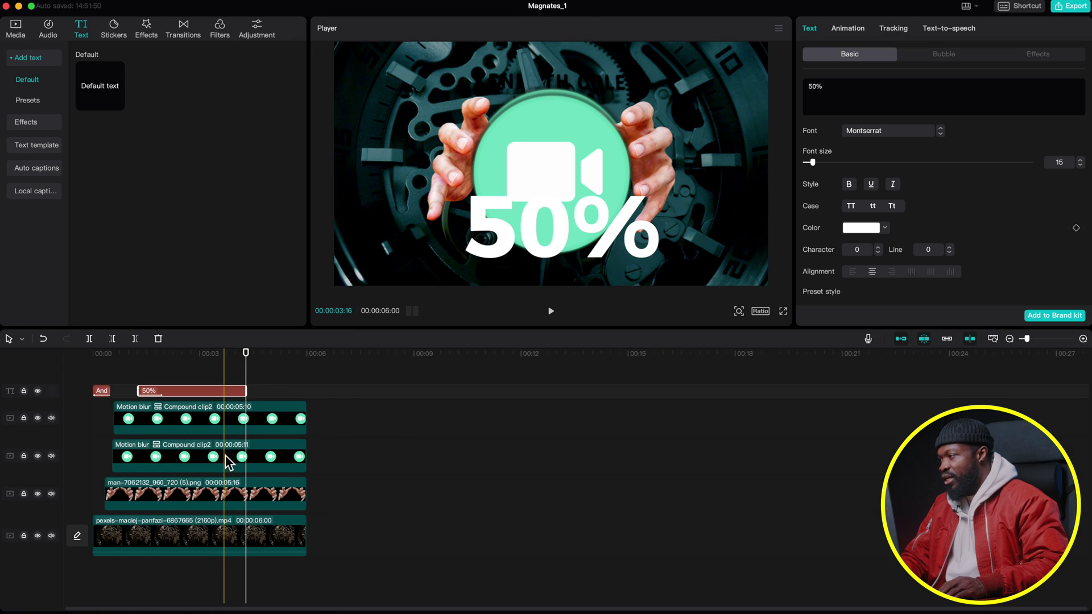
drag(245, 391, 310, 399)
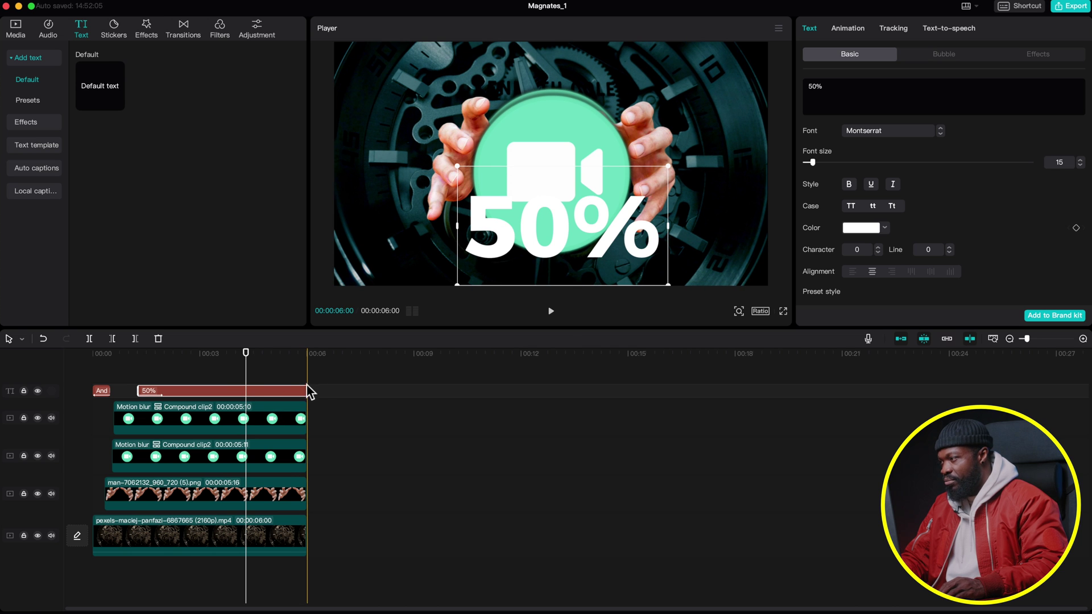
- Turn the extended 50% text into a compound clip and place it above the icon on layer 2, behind the icon and hands
right_click(248, 392)
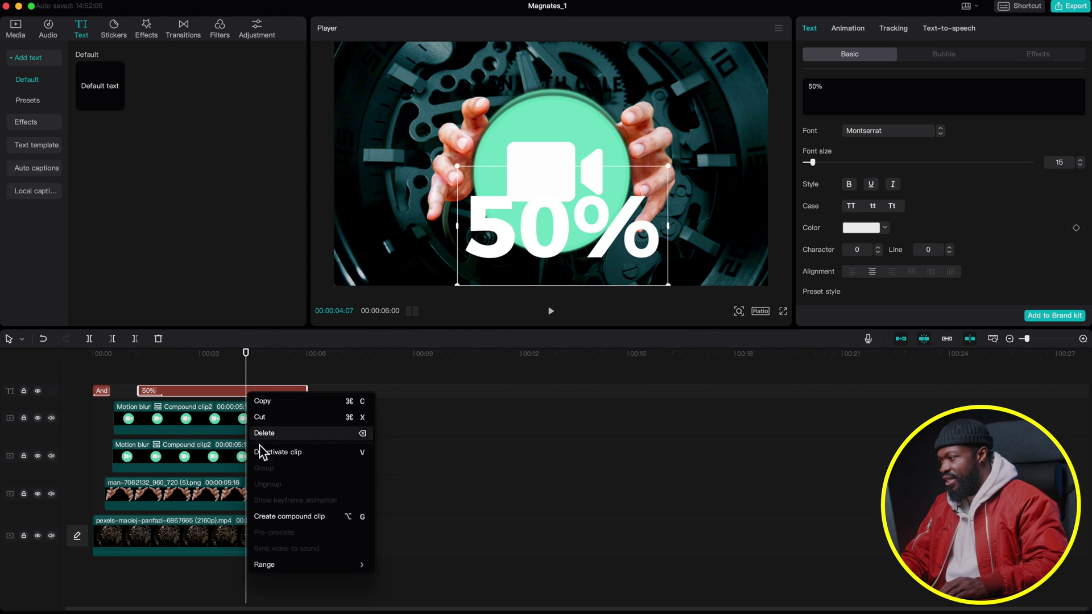
click(268, 517)
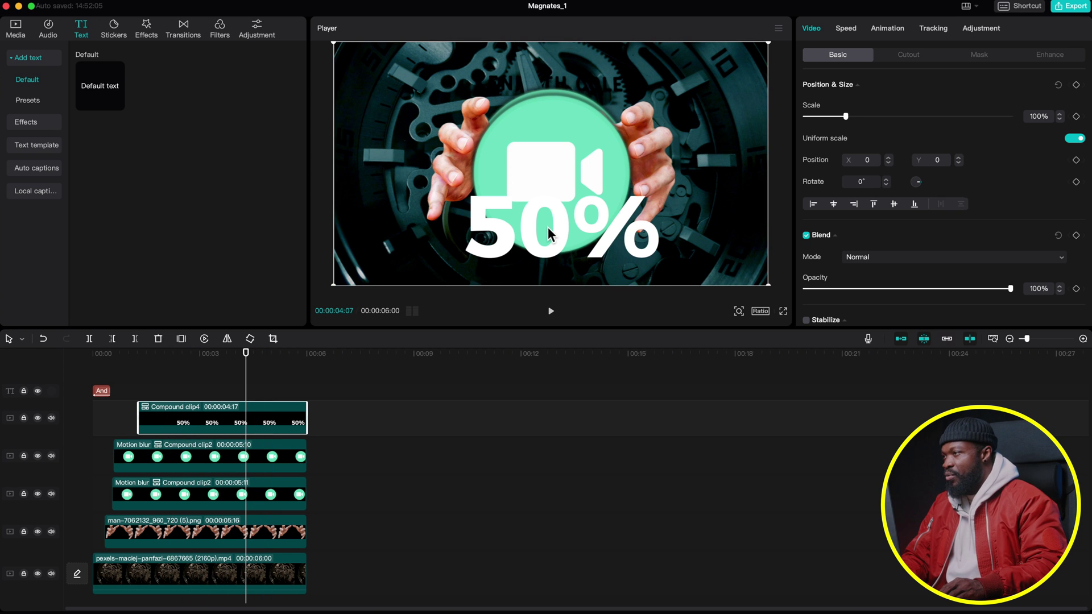
drag(548, 227, 545, 94)
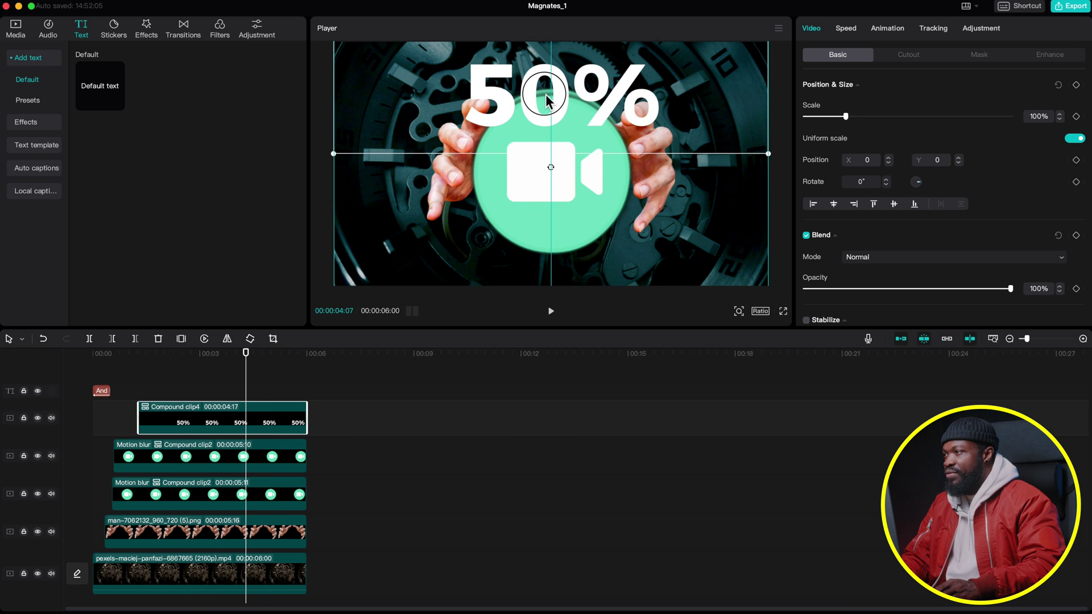
scroll(922, 273, down, 5)
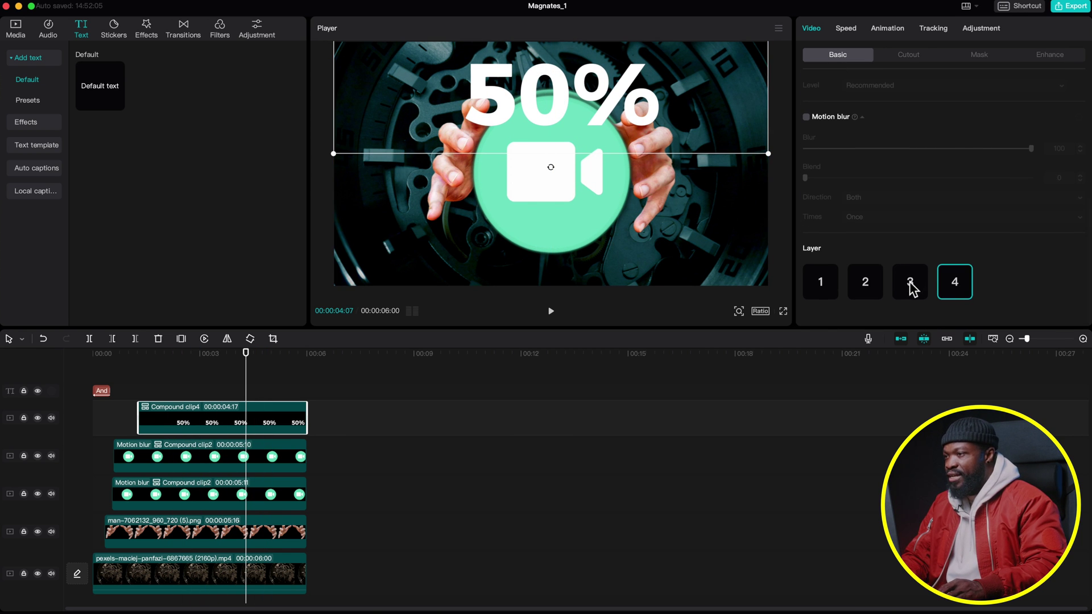
click(865, 283)
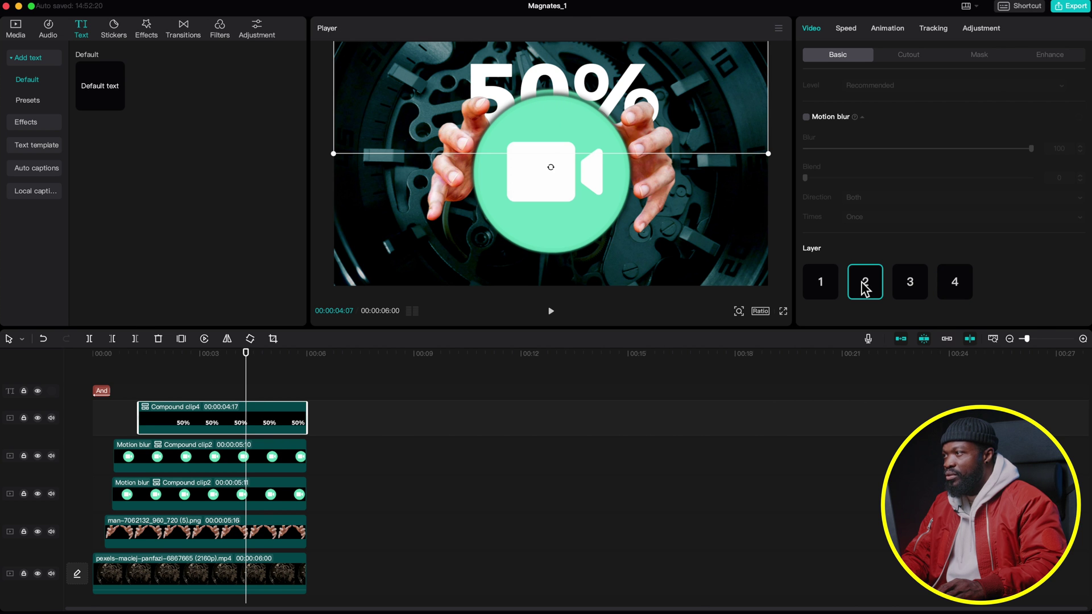
- Export the frame at 00:00:06:00 as a 4K JPEG still named "watch edit" to Downloads, with import into the project enabled
key(shift+z)
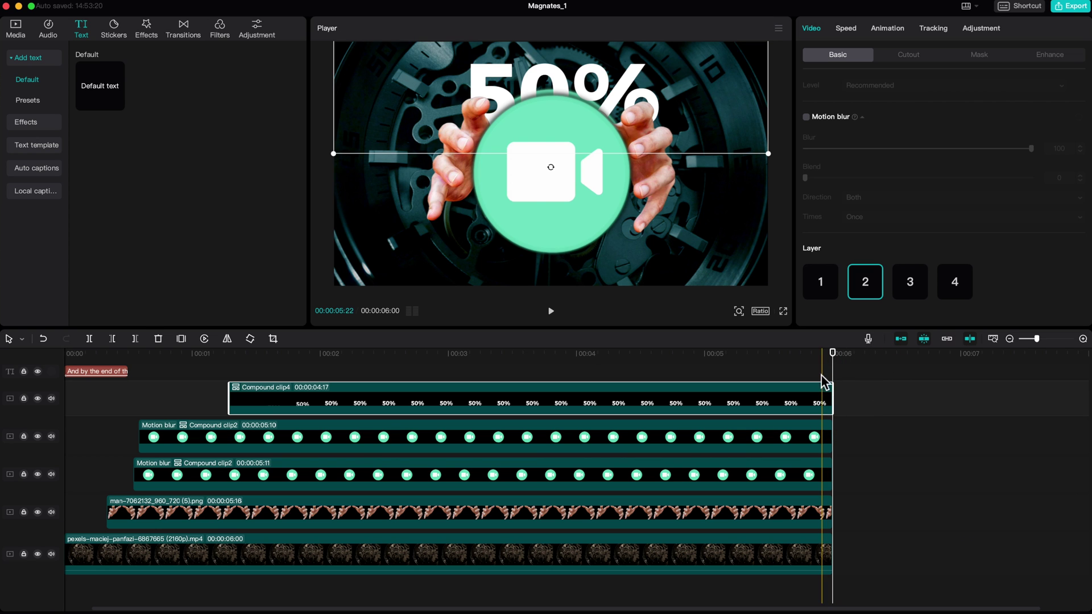
click(781, 29)
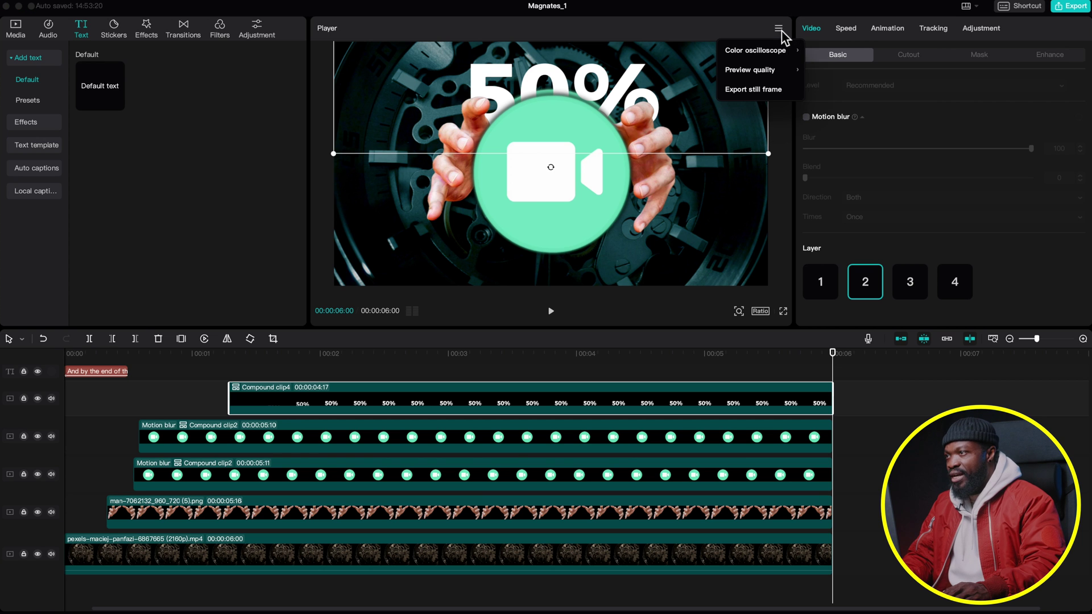
click(760, 90)
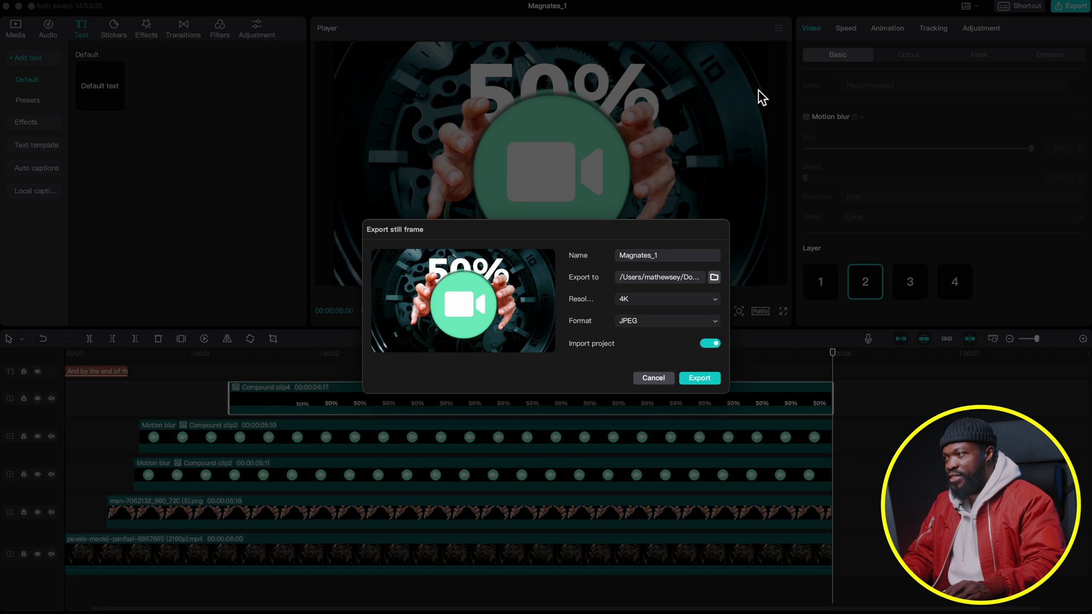
text(watch edit)
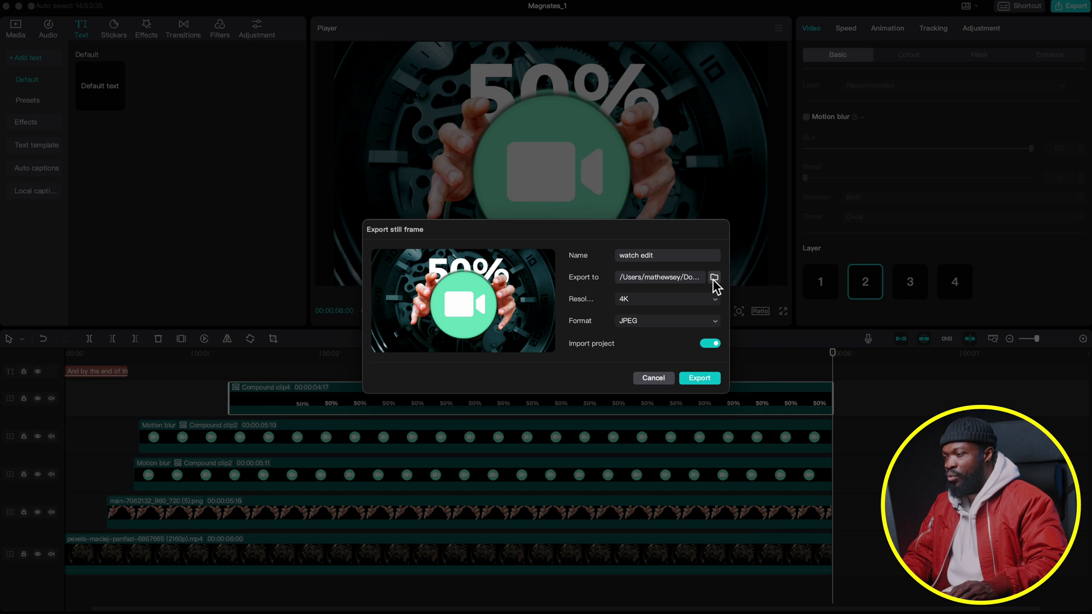
click(714, 278)
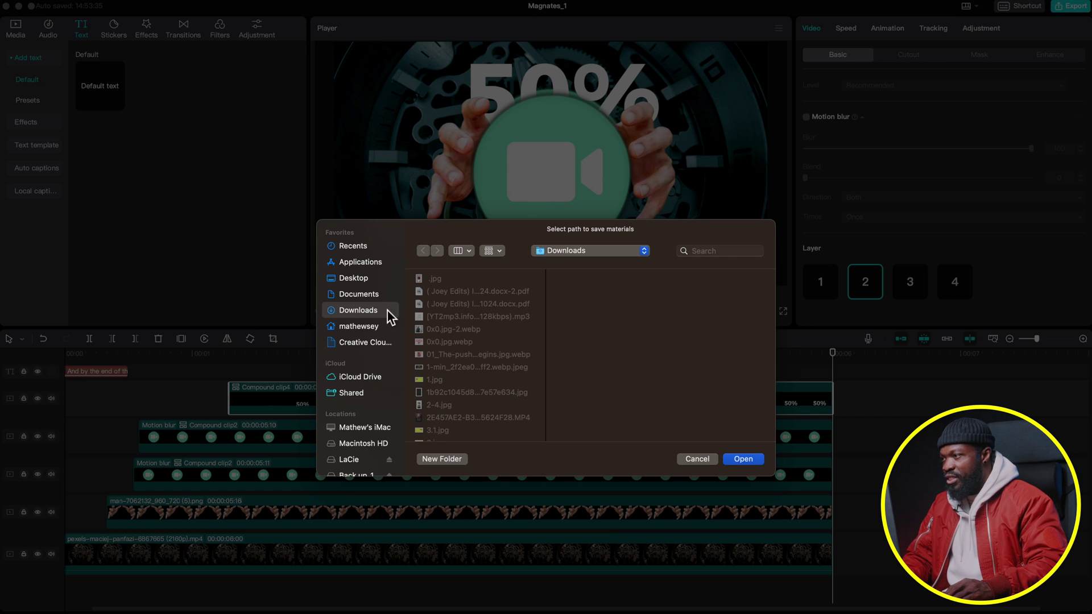
click(742, 458)
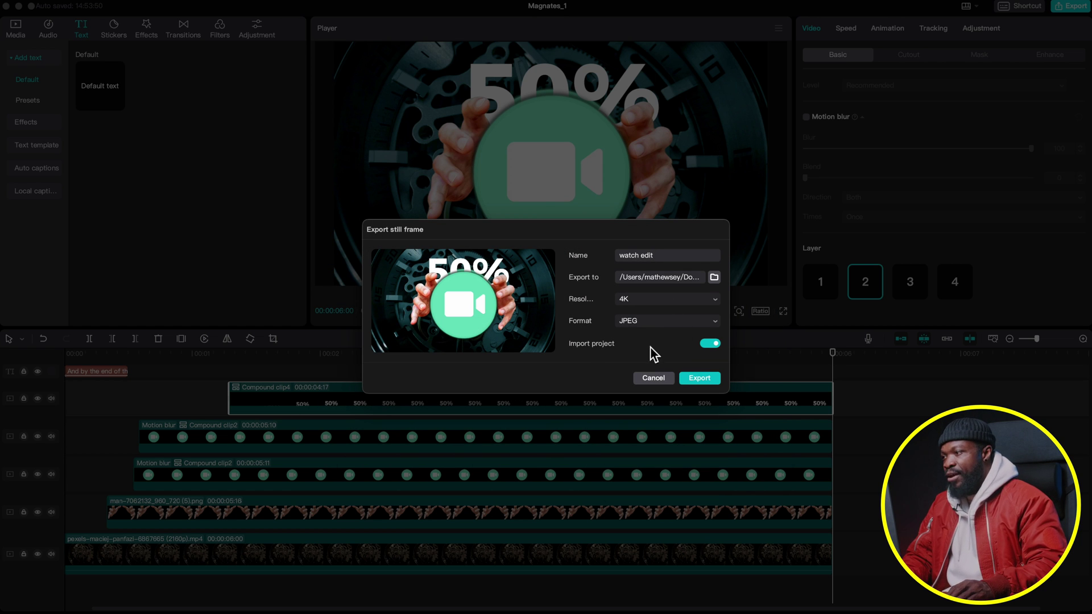
click(702, 378)
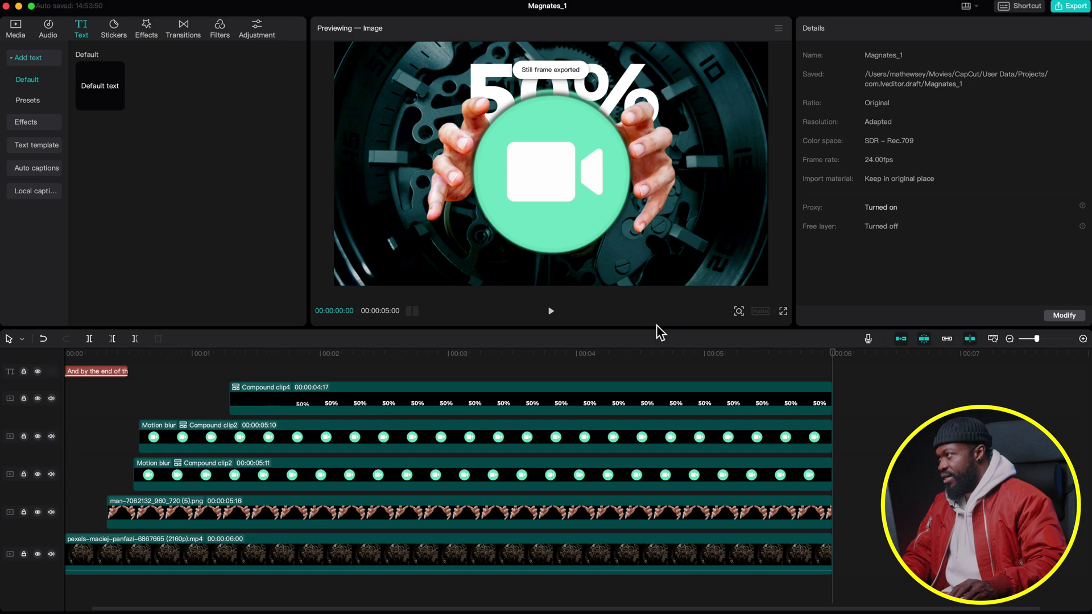
- Place the watch edit still directly after the watch clip on the main track and trim it to end at 00:00:06:06
click(21, 32)
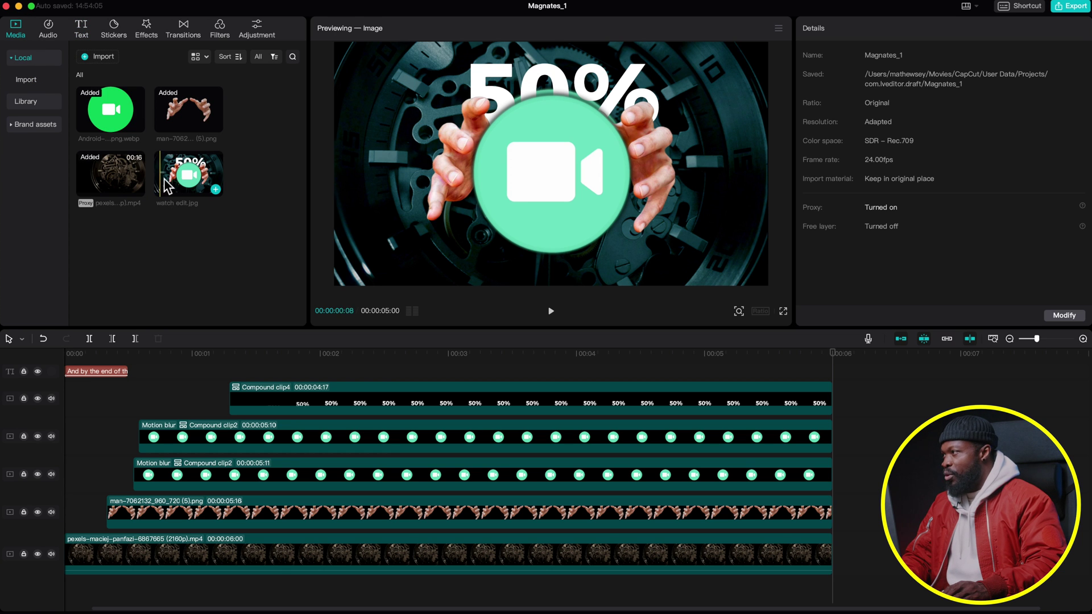
drag(182, 179, 842, 579)
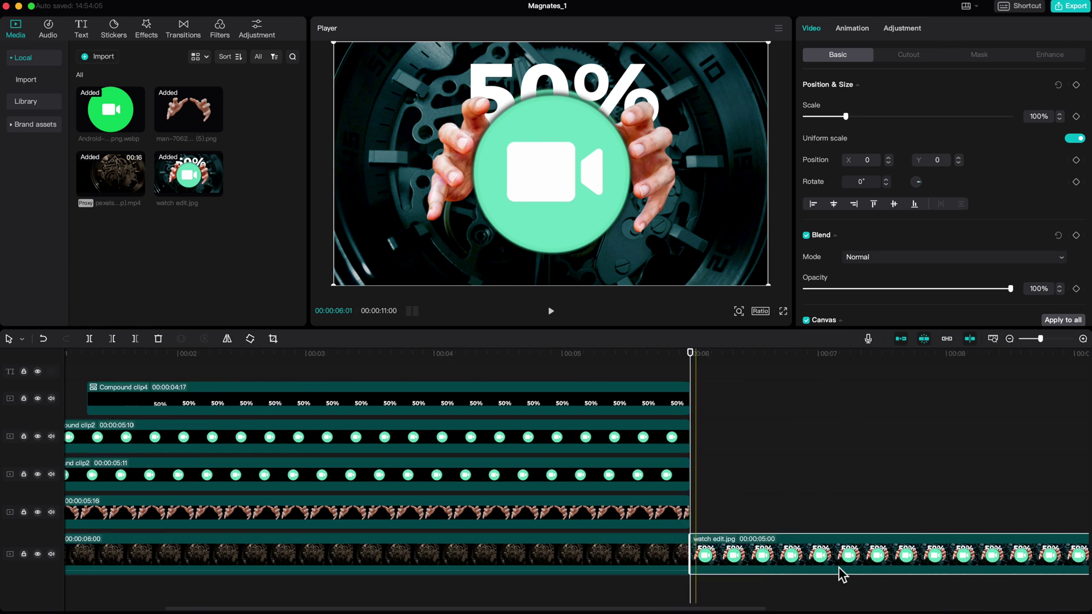
scroll(841, 573, right, 8)
drag(1004, 557, 765, 552)
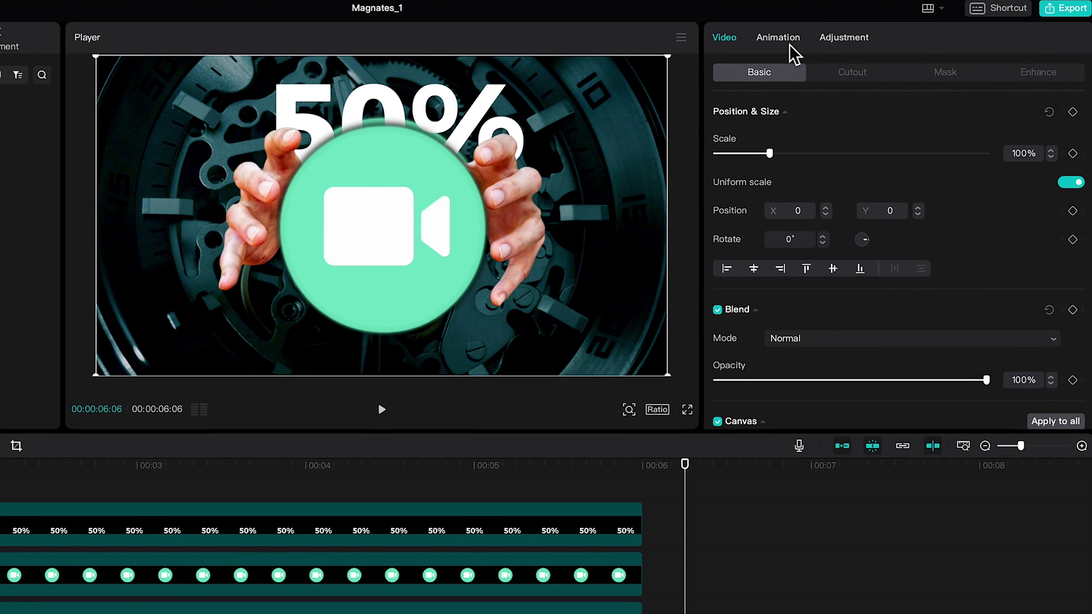
- Apply the Rotate Out 1 out-animation to the watch edit still
click(781, 42)
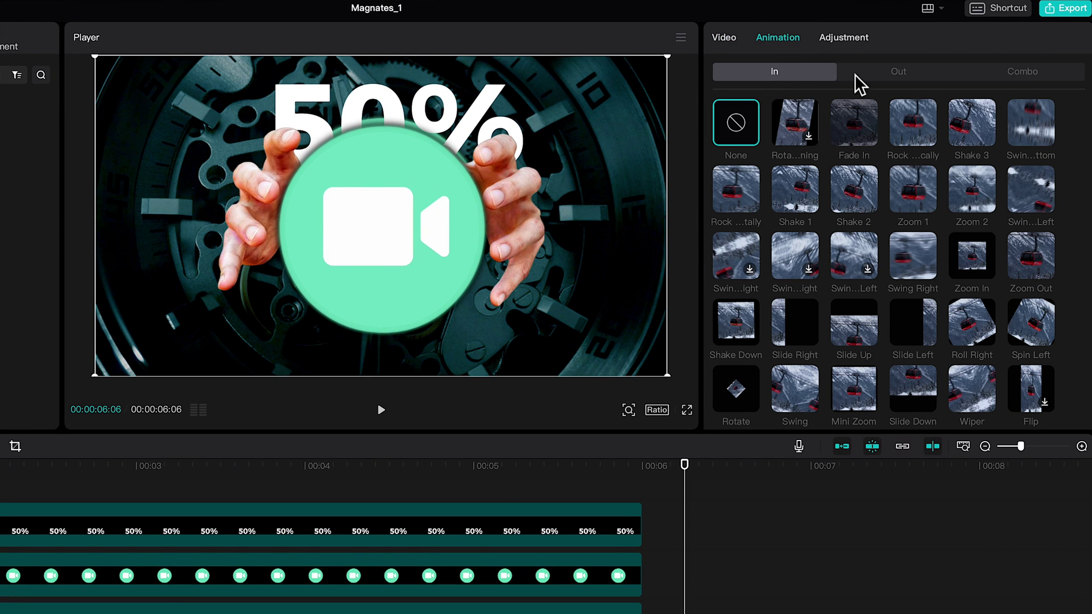
click(900, 74)
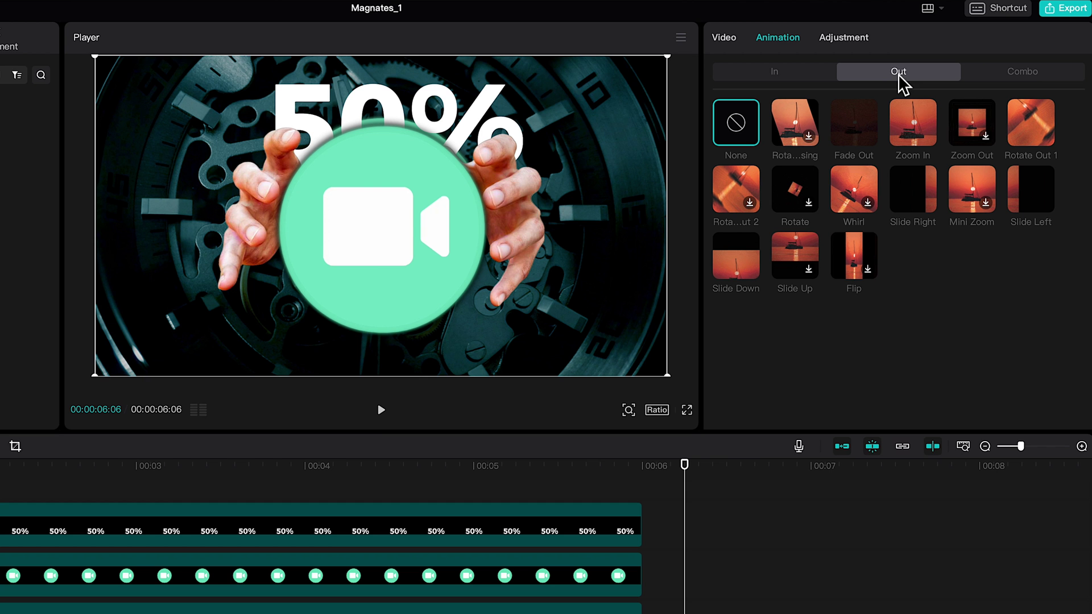
click(1035, 124)
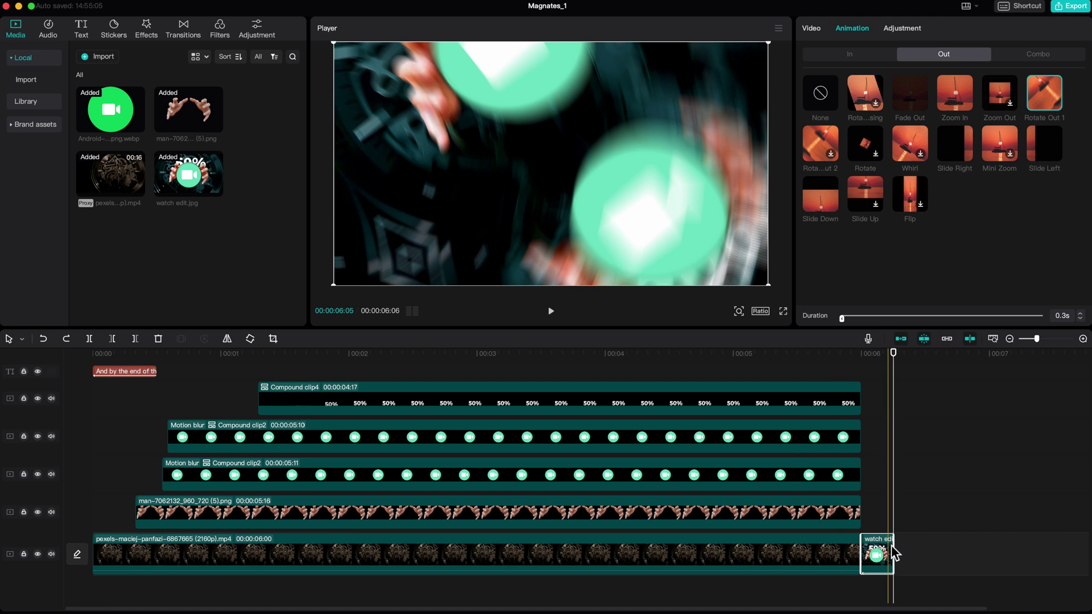
- Extend the watch edit still to end at 00:00:06:13 and set its out-animation duration to 0.5 s
drag(896, 552, 911, 550)
drag(912, 551, 911, 551)
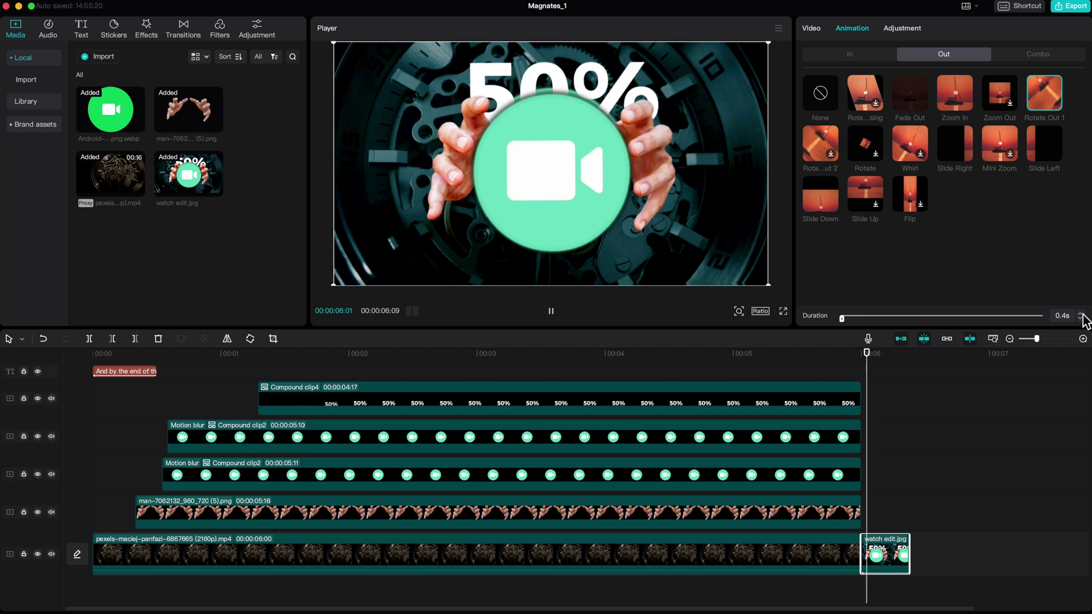
drag(915, 562, 931, 562)
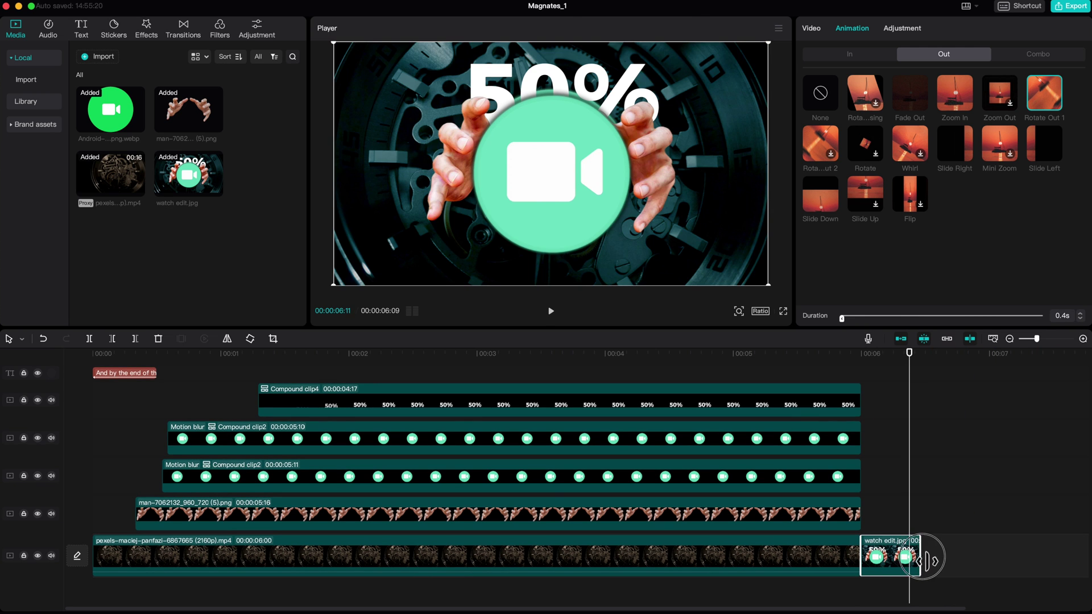
click(1081, 319)
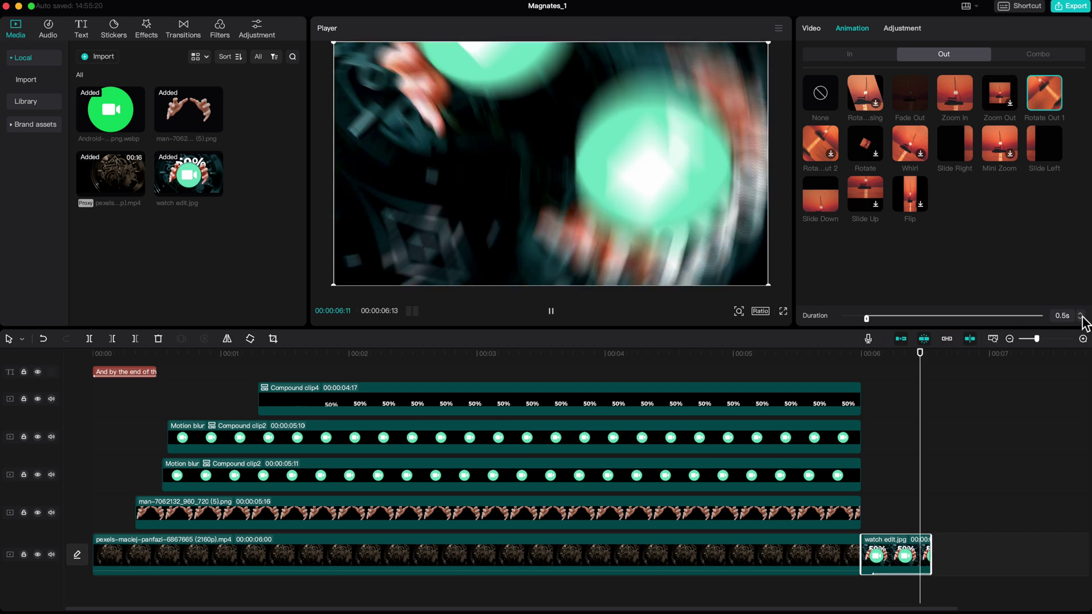
- Deselect the still and play the whole edit from the beginning to review the animations and the rotating ending
key(Home)
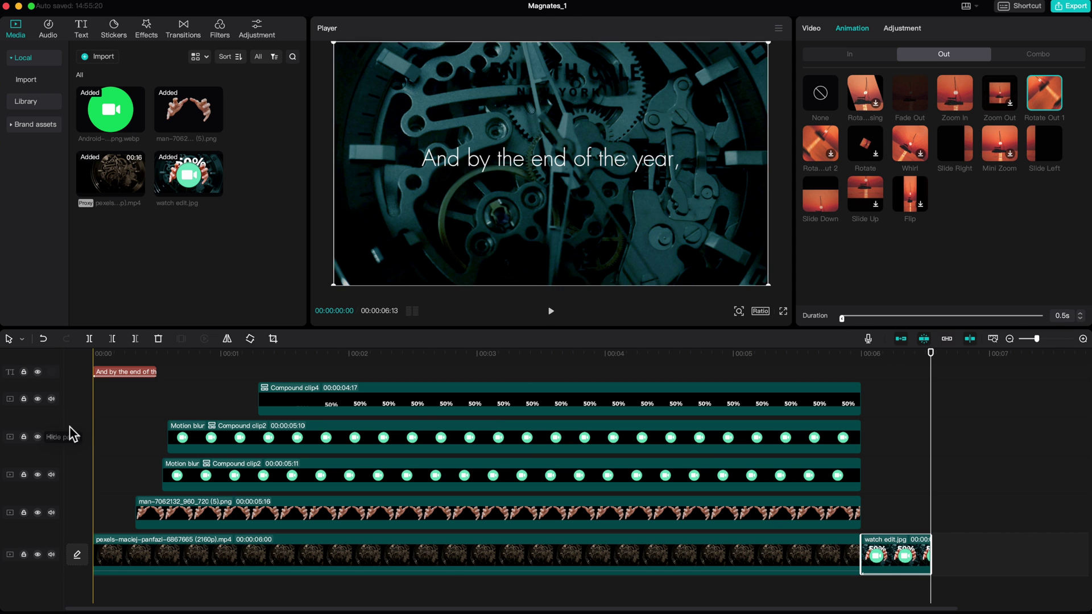
click(77, 431)
key(space)
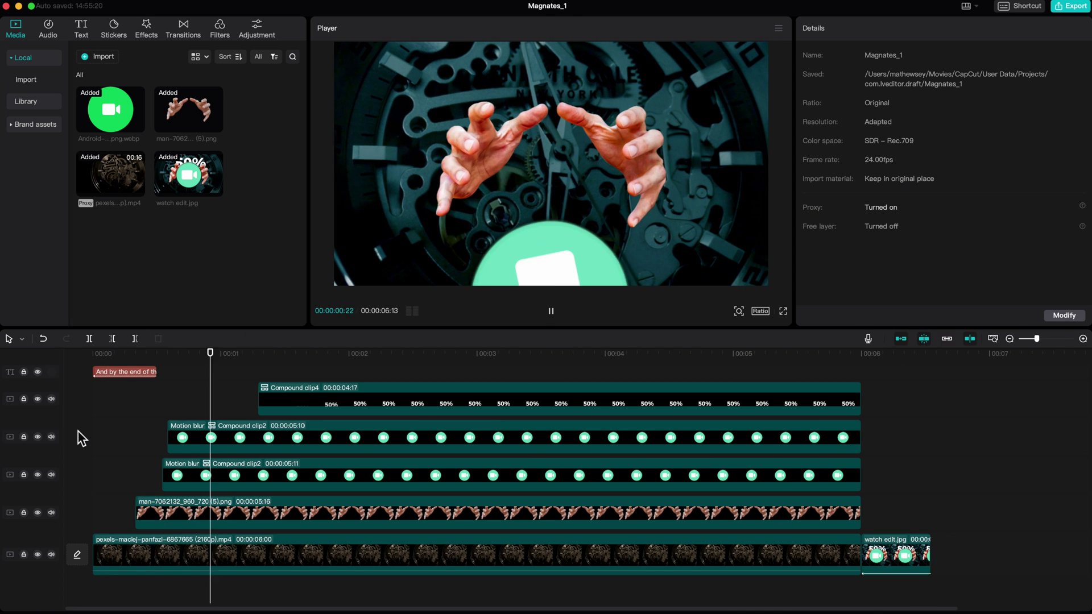